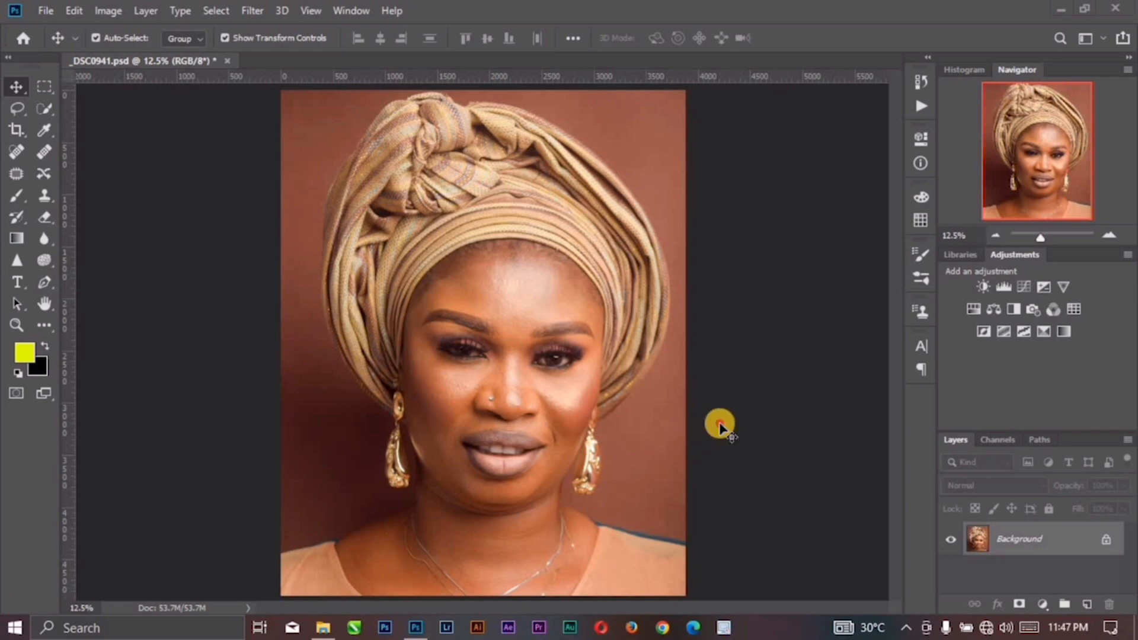
# - Reset the colour swatches to default and make white the foreground and black the background colour
pyautogui.press('d')
pyautogui.press('x')
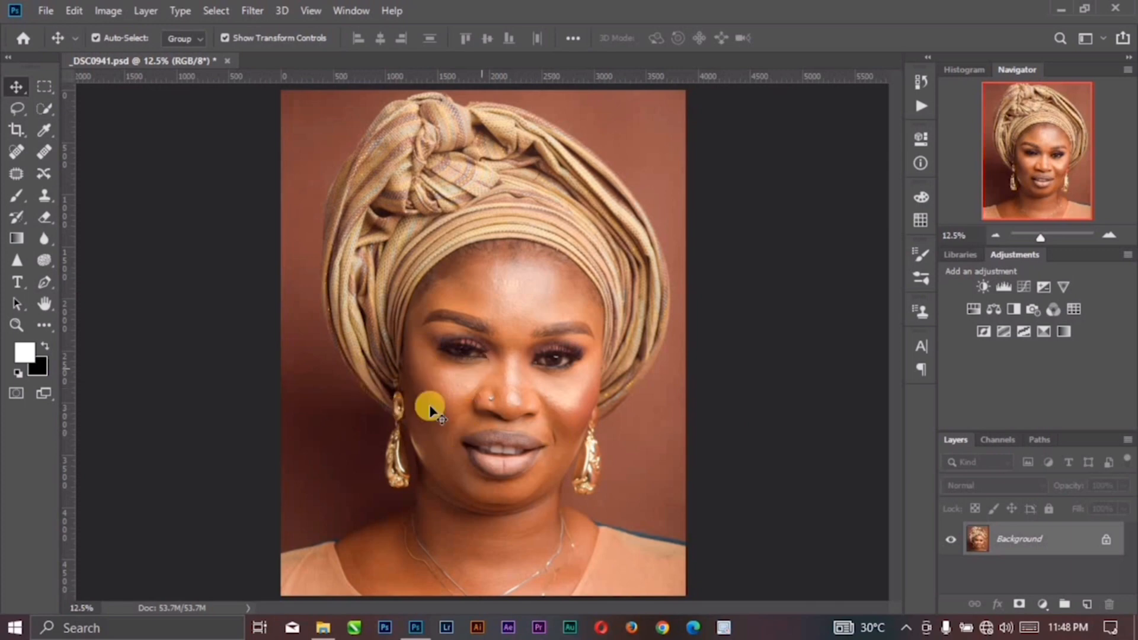
# - Add a Brightness/Contrast adjustment layer above the portrait and set its brightness to 56
pyautogui.click(1038, 607)
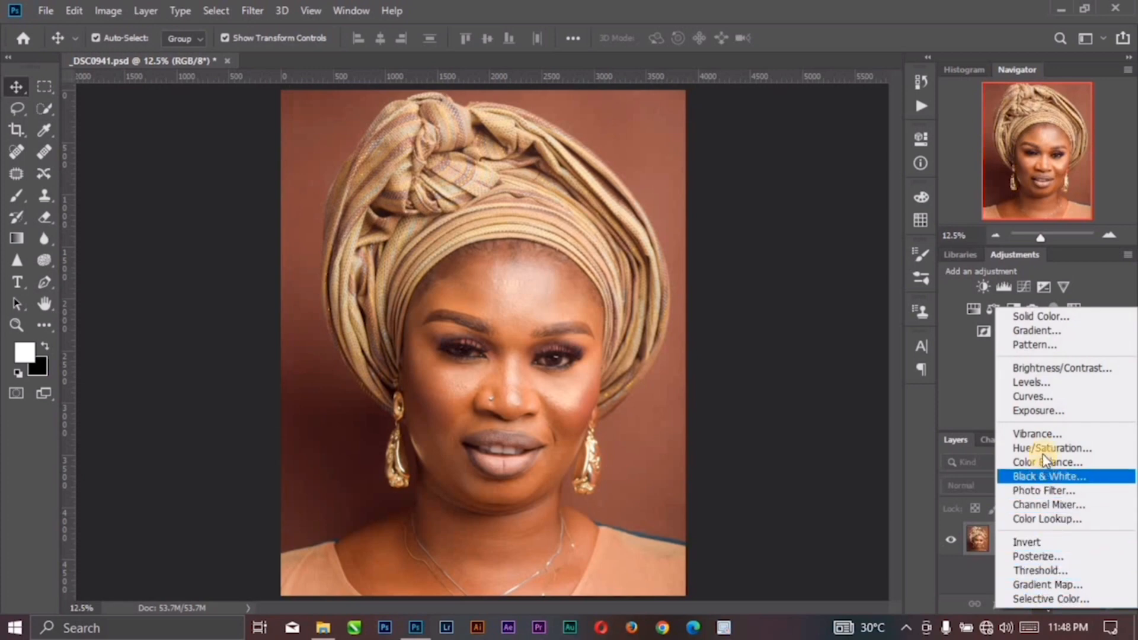
pyautogui.click(1042, 369)
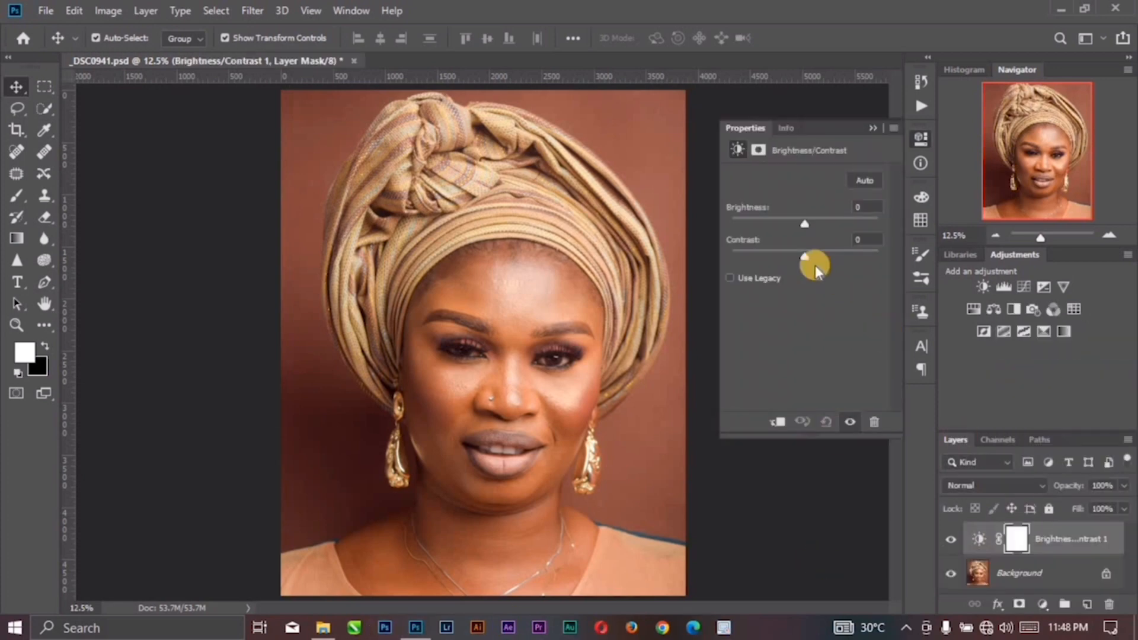
pyautogui.moveTo(805, 222); pyautogui.dragTo(820, 219)
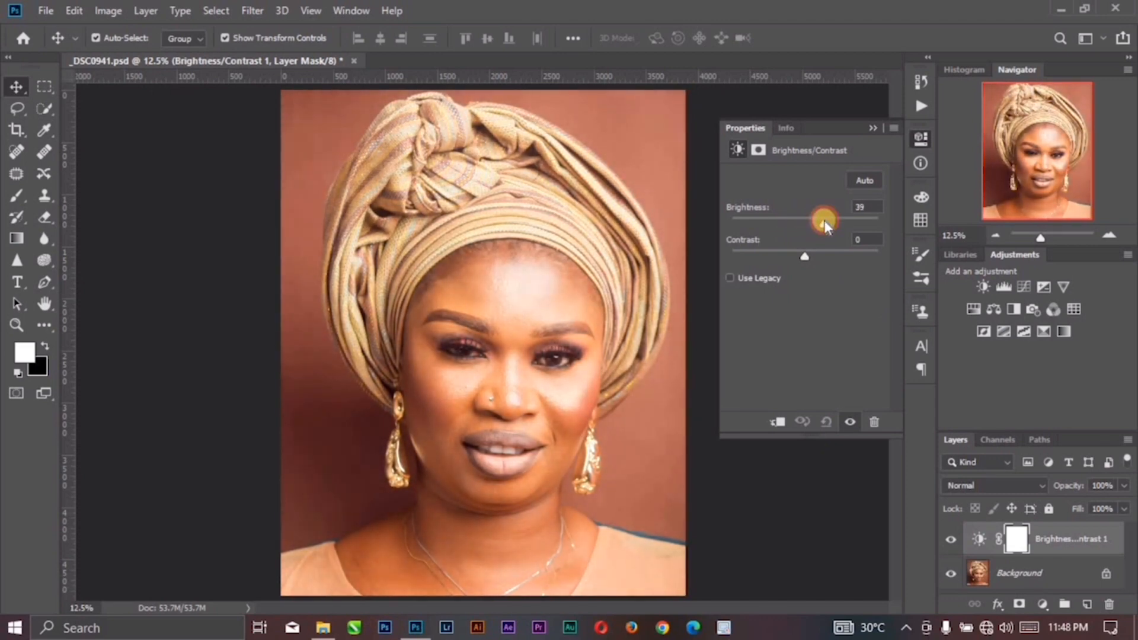
pyautogui.moveTo(830, 225); pyautogui.dragTo(833, 223)
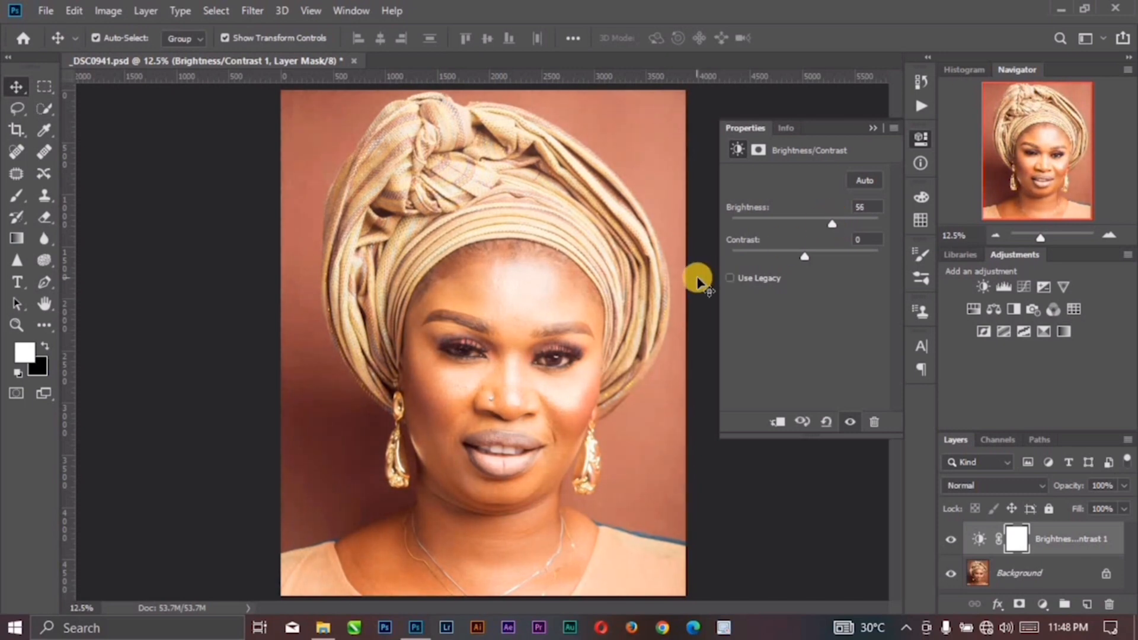
pyautogui.click(868, 125)
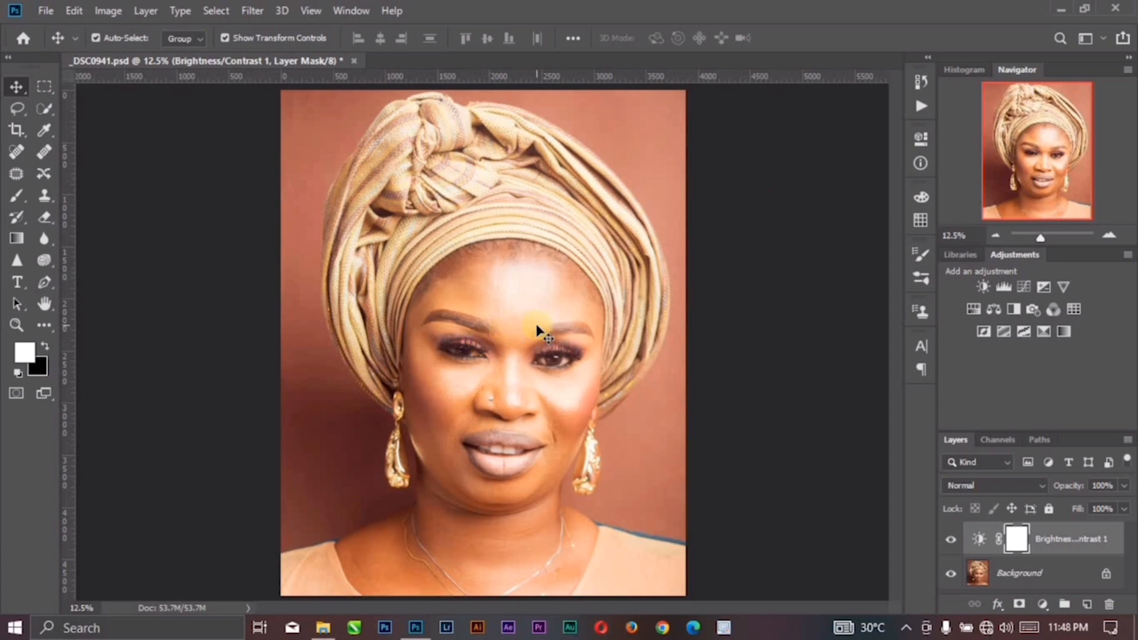
# - Add a Hue/Saturation adjustment layer and reduce the master saturation to -100
pyautogui.click(1043, 605)
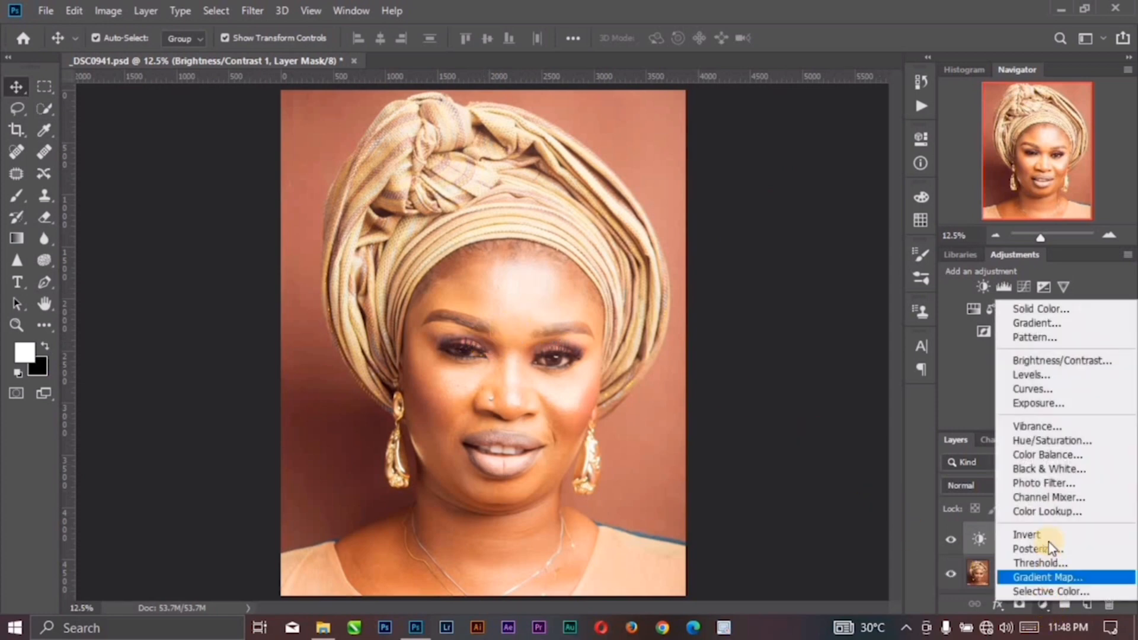
pyautogui.click(1047, 440)
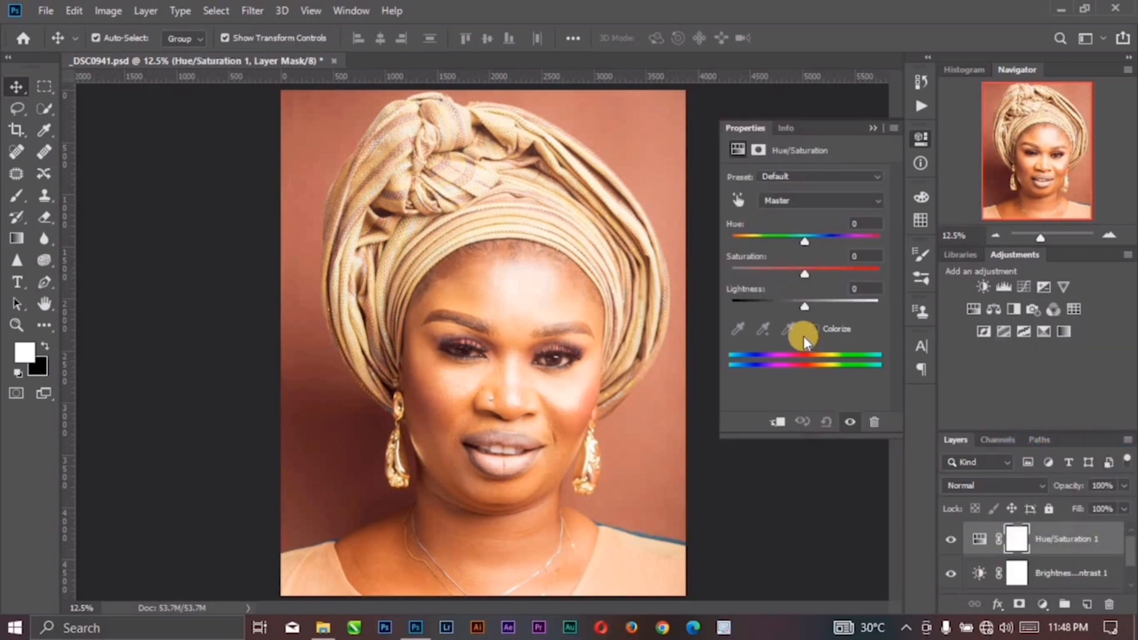
pyautogui.moveTo(803, 275); pyautogui.dragTo(704, 274)
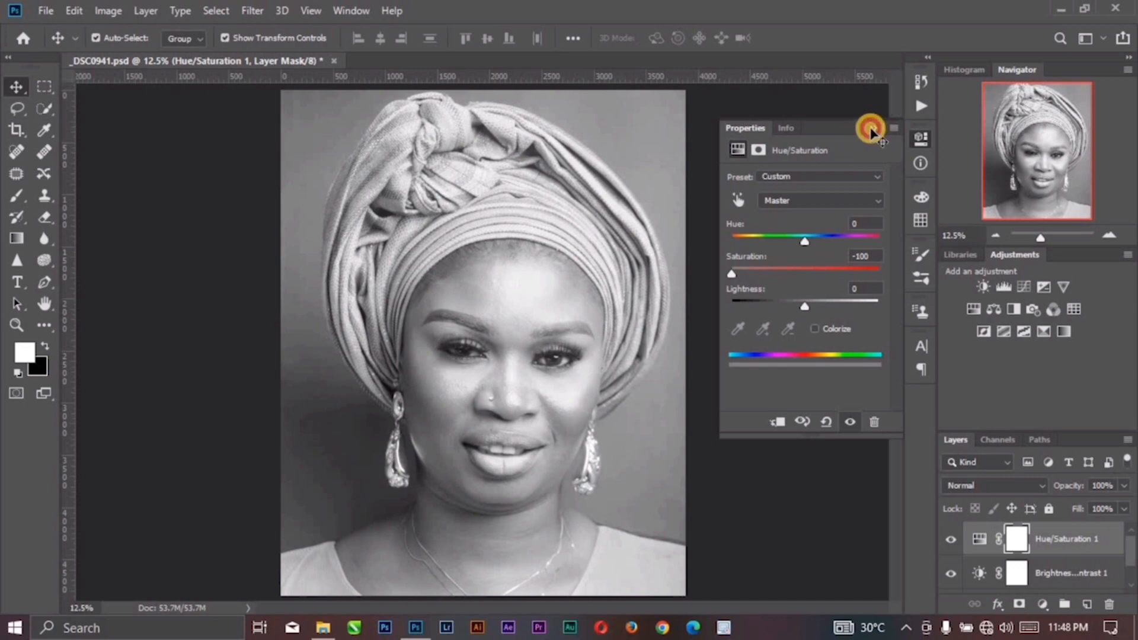
pyautogui.click(871, 129)
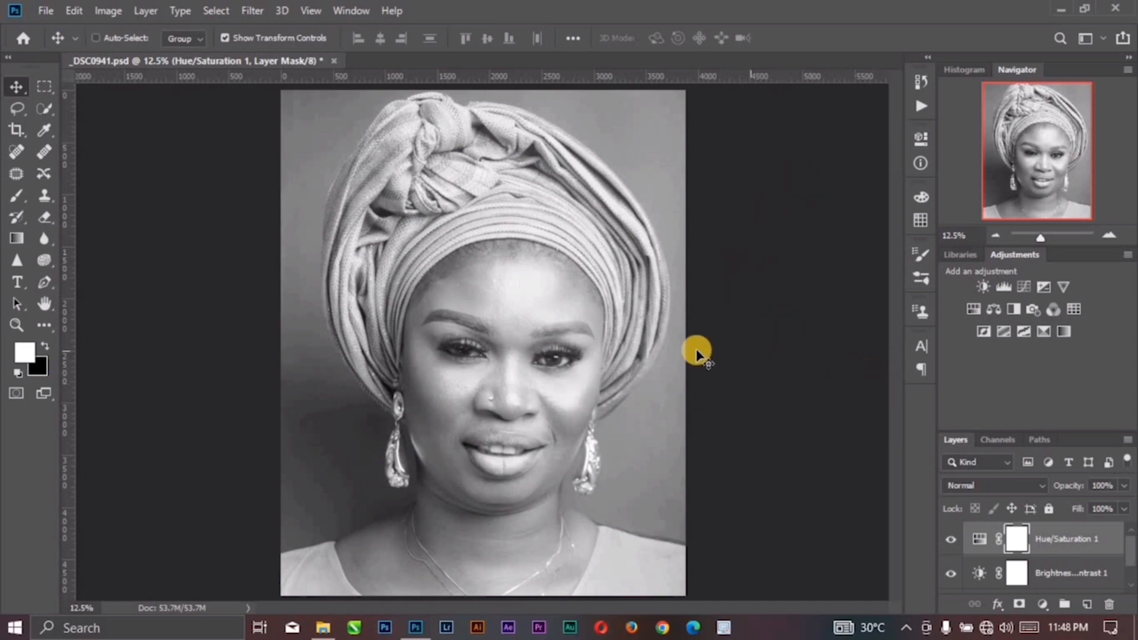
# - Add a Photo Filter adjustment layer using Cooling Filter (82) with a density of 11%
pyautogui.scroll(3, 696, 348)
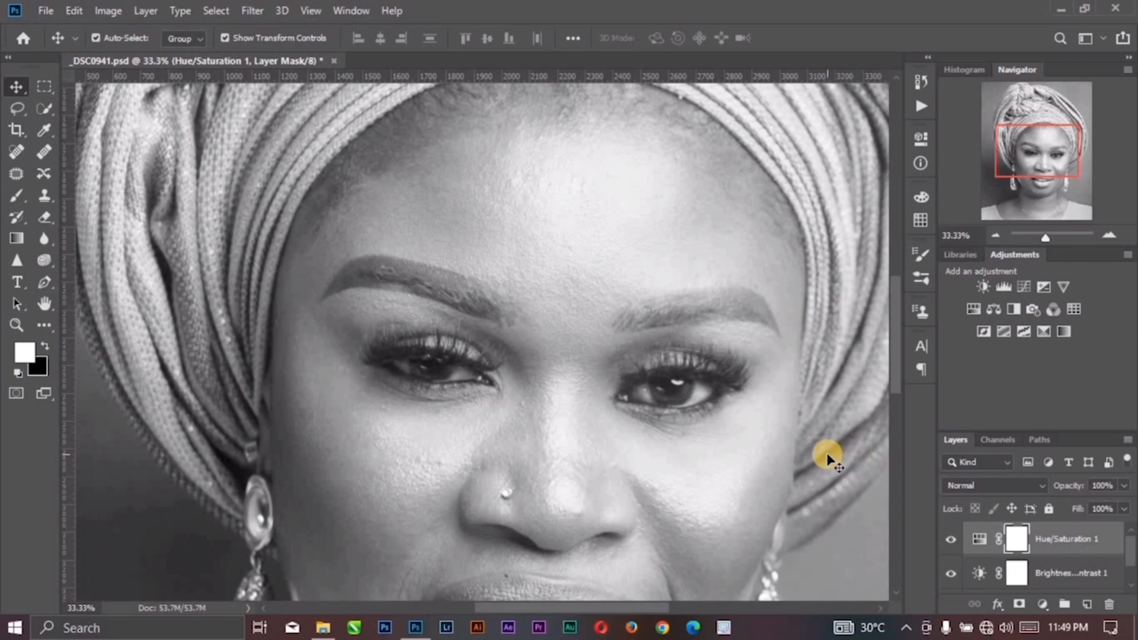
pyautogui.click(1043, 604)
pyautogui.click(1021, 483)
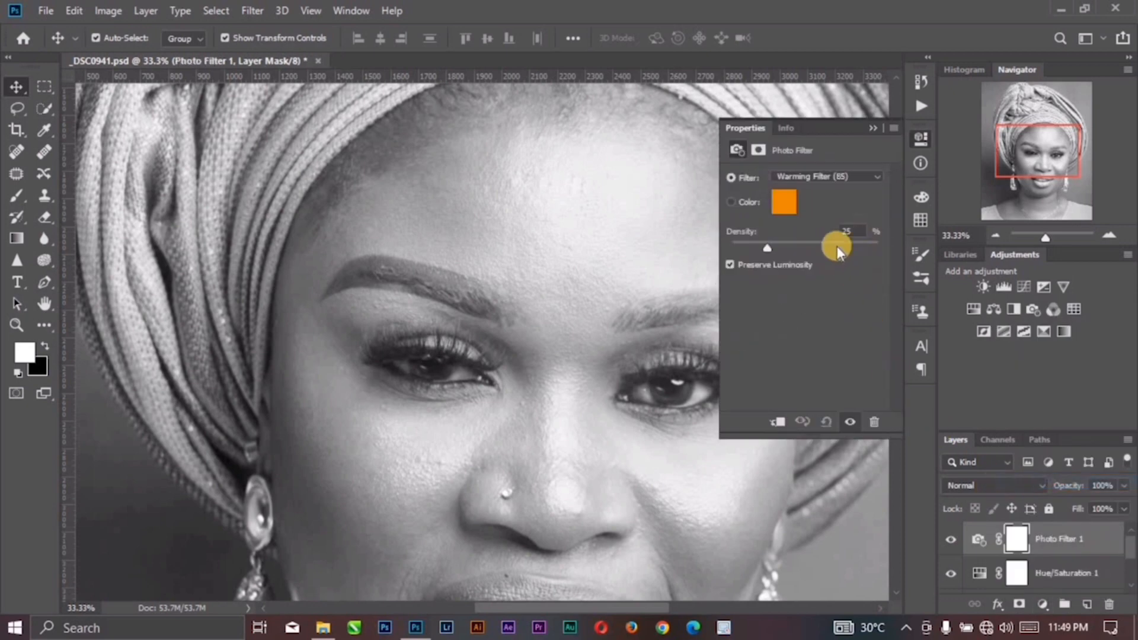
pyautogui.click(801, 180)
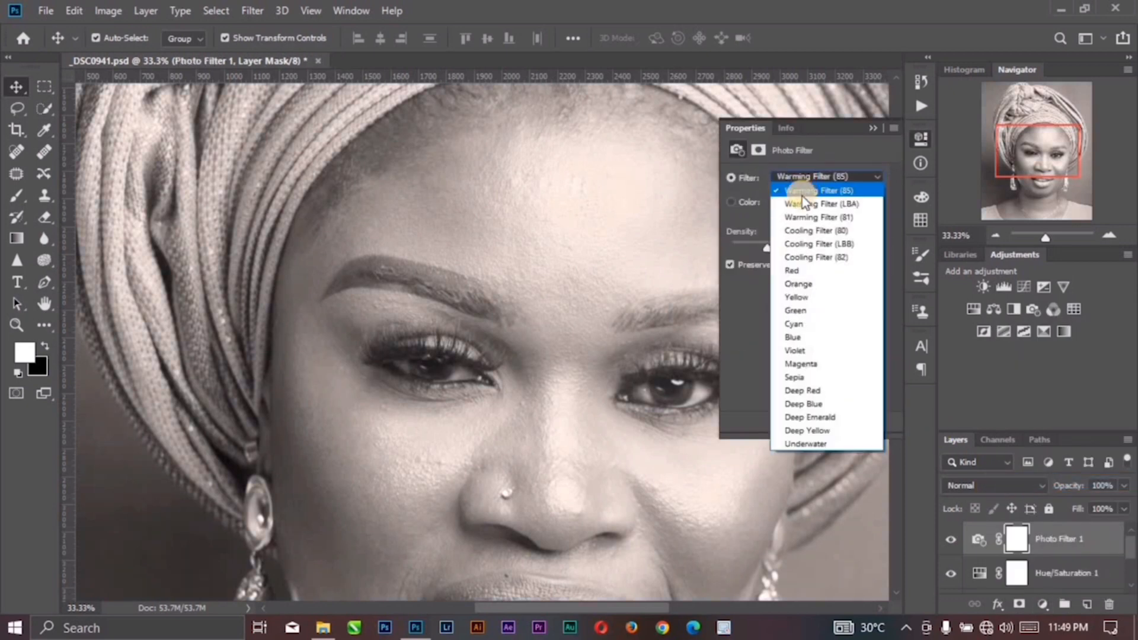
pyautogui.click(805, 258)
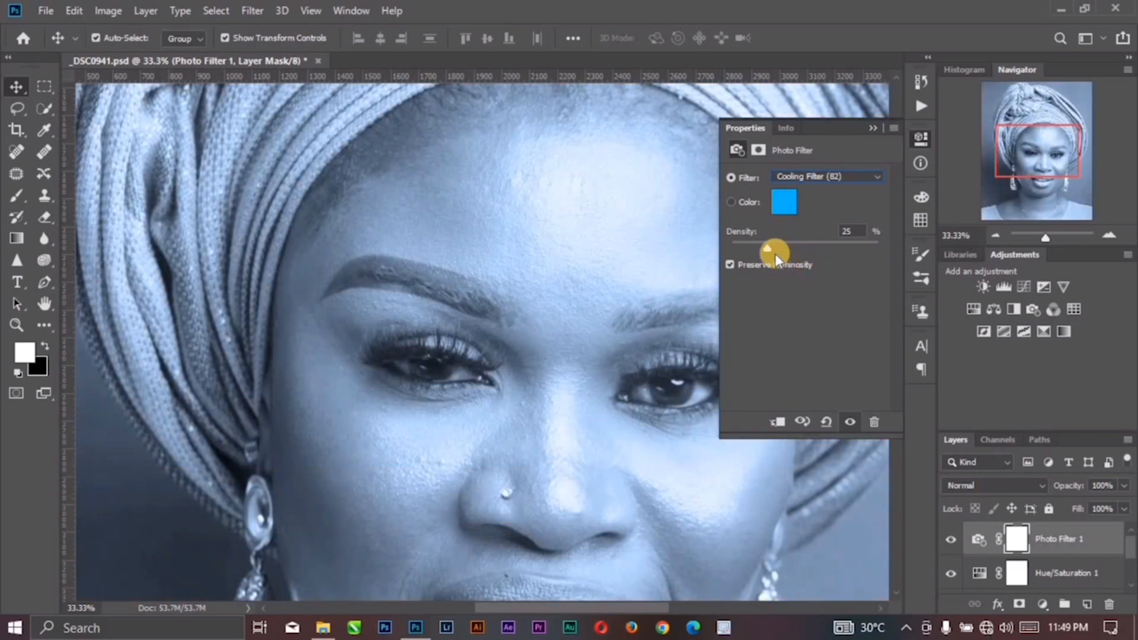
pyautogui.moveTo(765, 254); pyautogui.dragTo(755, 261)
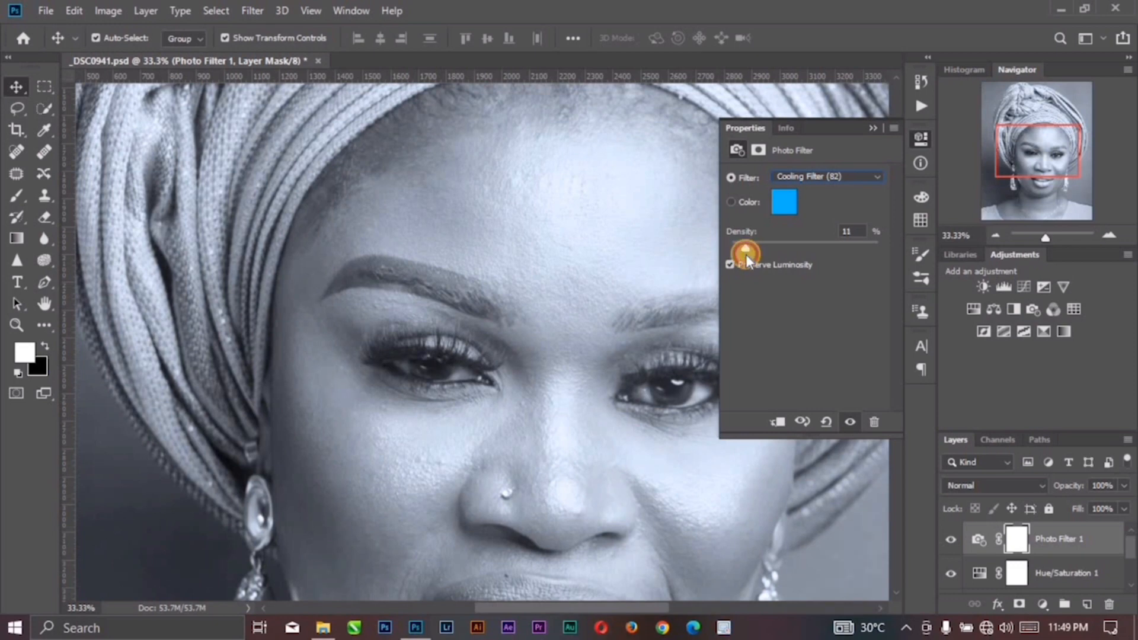
pyautogui.click(872, 129)
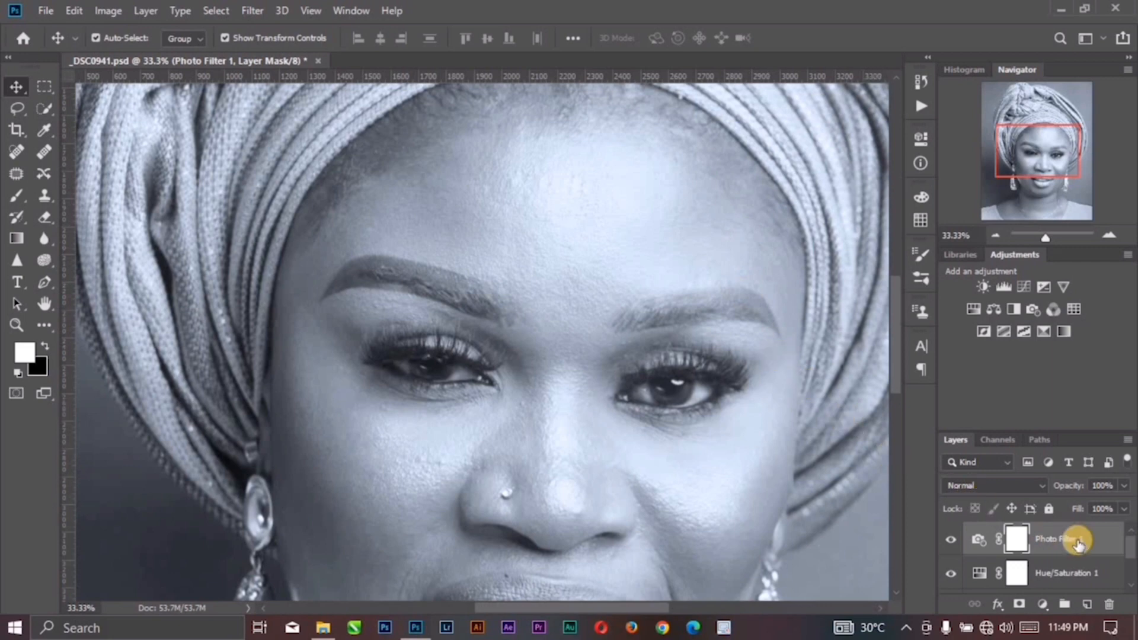
# - Group the three adjustment layers and hide the group's effect with a black layer mask
pyautogui.scroll(-2, 1061, 546)
pyautogui.click(1062, 548)
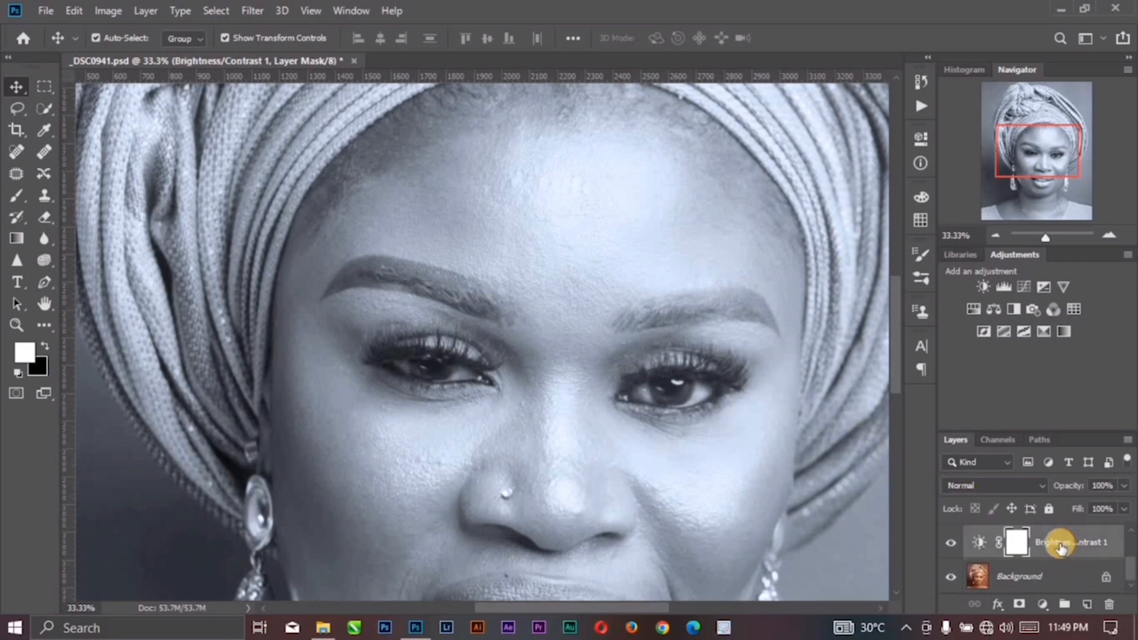
pyautogui.scroll(1, 1062, 548)
pyautogui.scroll(1, 1062, 548)
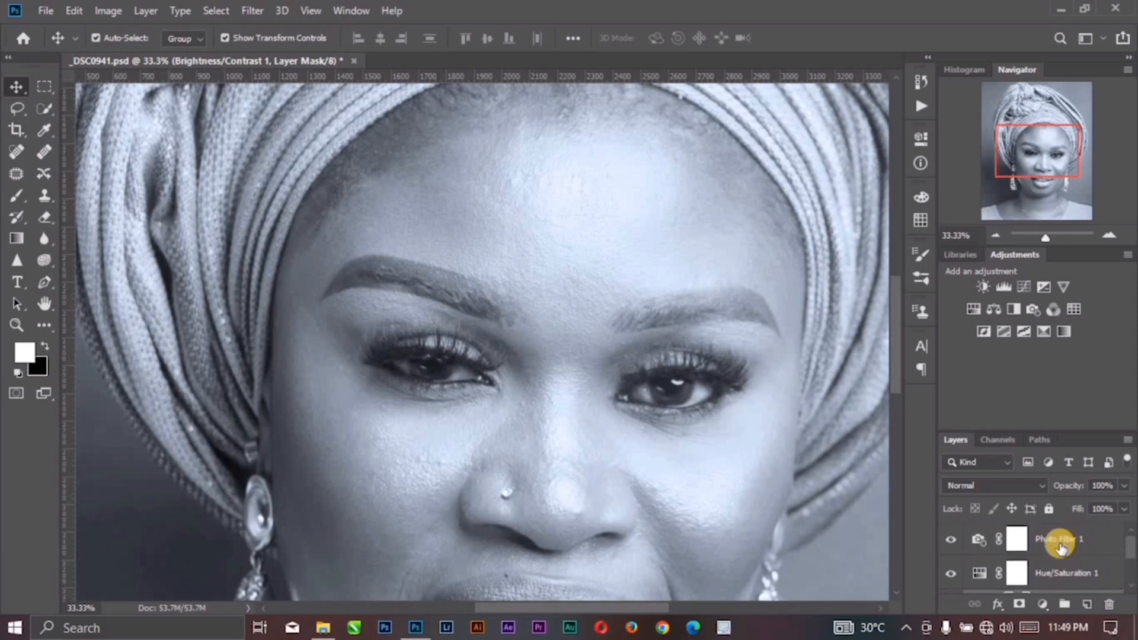
pyautogui.click(1059, 541)
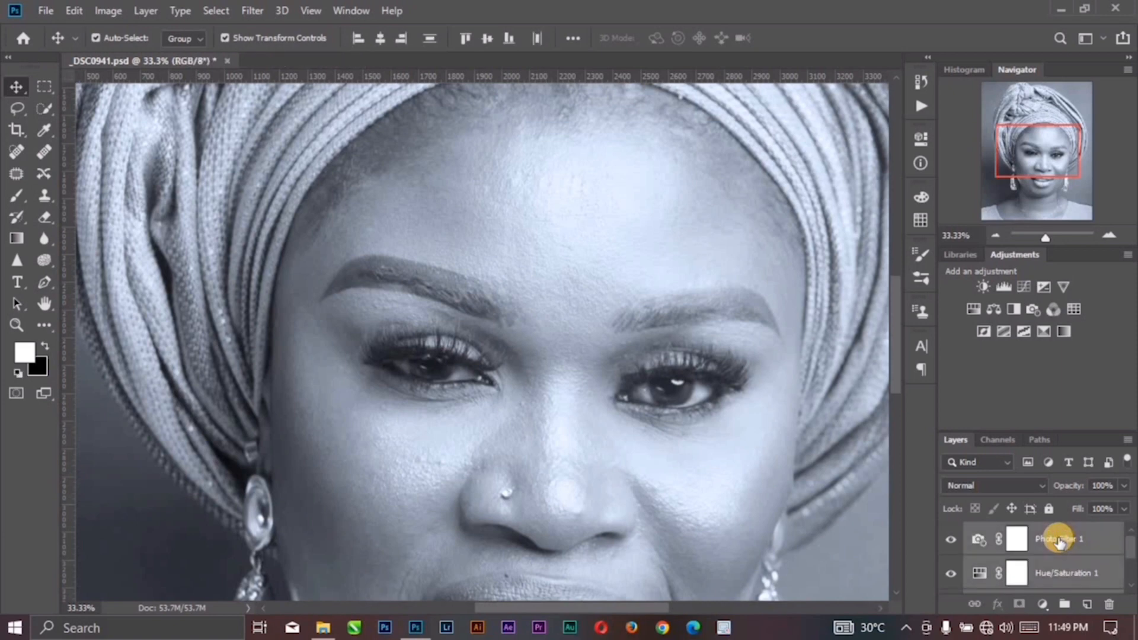
pyautogui.moveTo(1057, 568); pyautogui.dragTo(1066, 603)
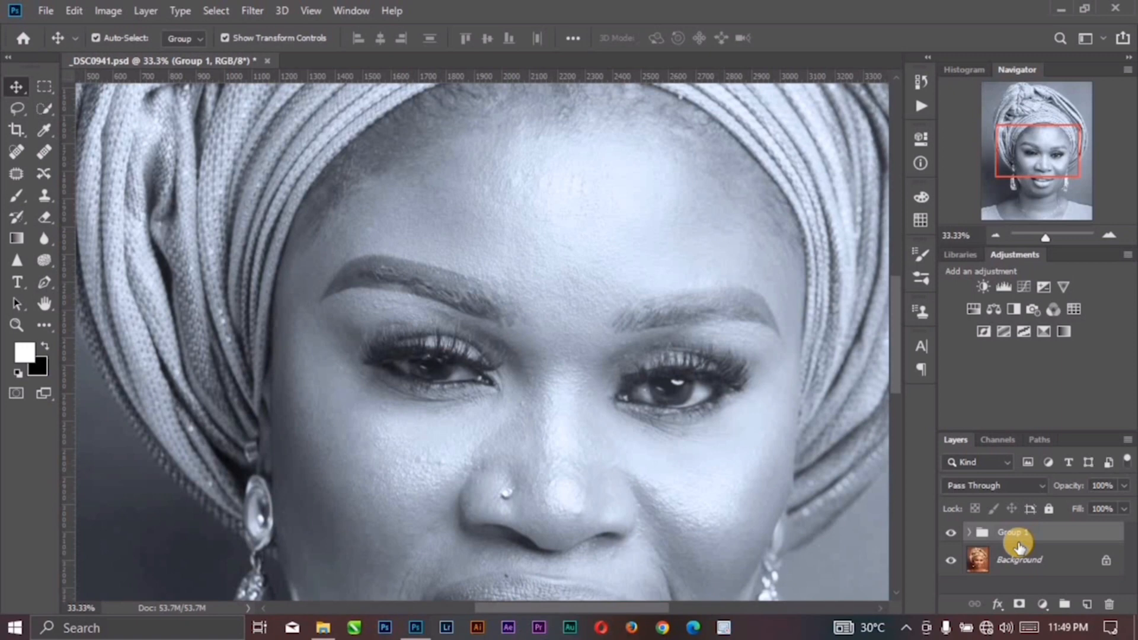
pyautogui.keyDown('alt'); pyautogui.click(1019, 604); pyautogui.keyUp('alt')
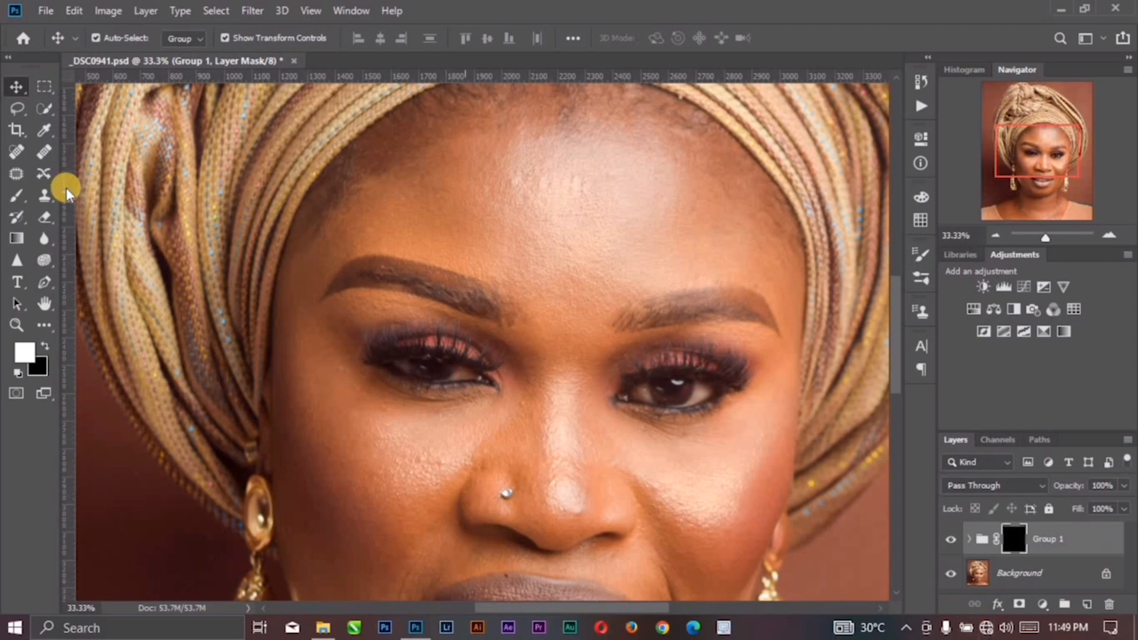
# - Set up the Brush tool with the Soft Round brush at 0% hardness in Normal mode
pyautogui.click(21, 201)
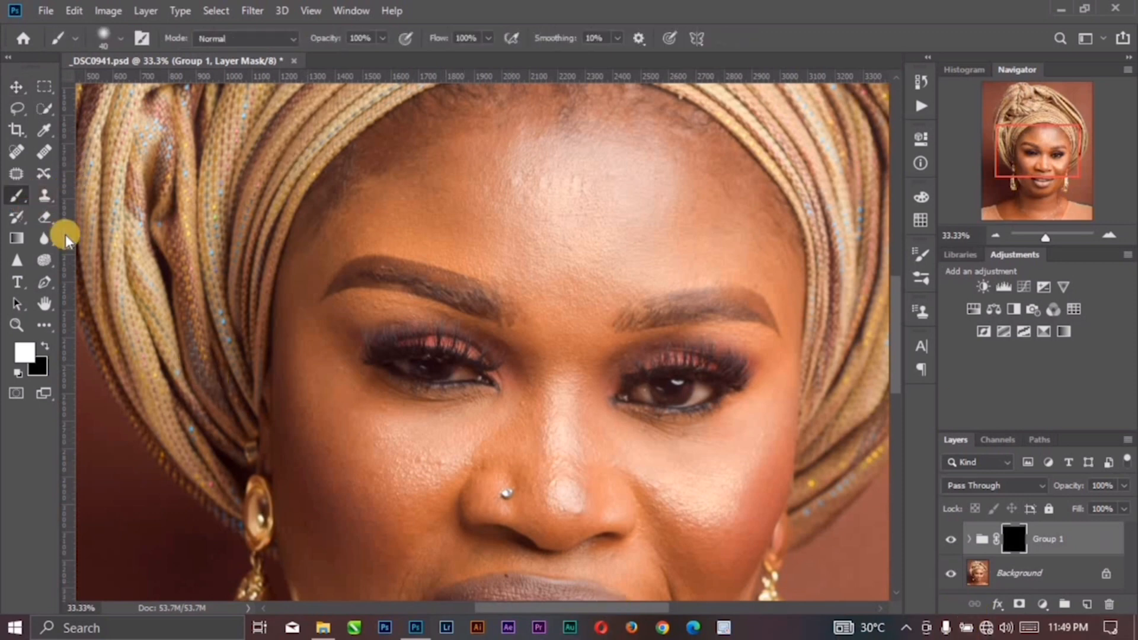
pyautogui.click(112, 39)
pyautogui.click(113, 225)
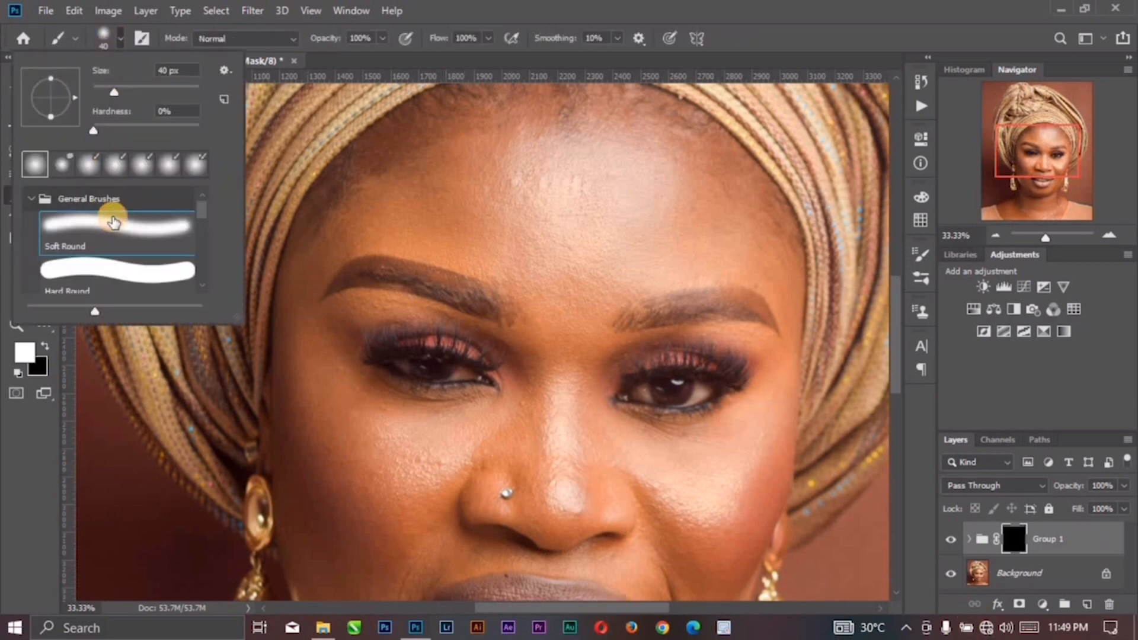
pyautogui.moveTo(96, 131); pyautogui.dragTo(73, 129)
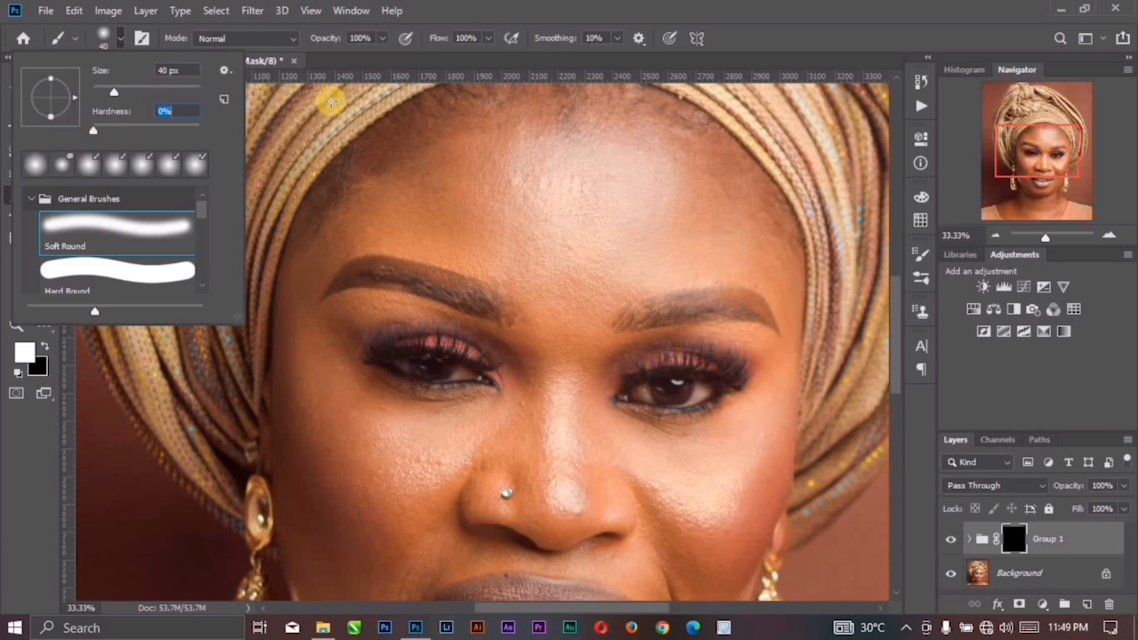
pyautogui.click(316, 97)
pyautogui.click(287, 36)
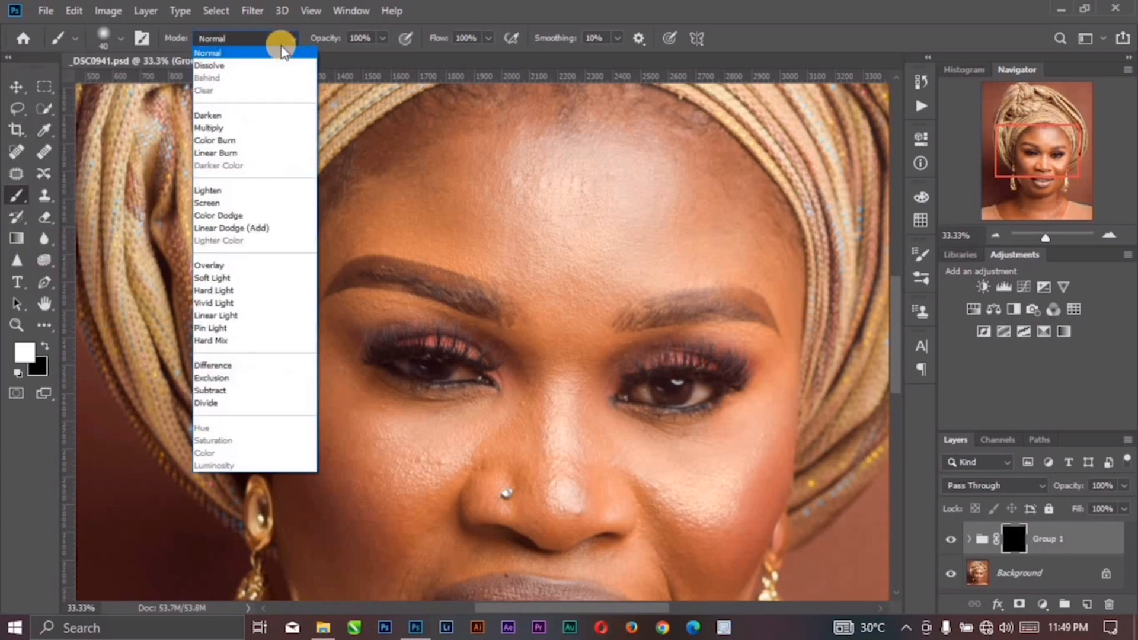
pyautogui.click(326, 48)
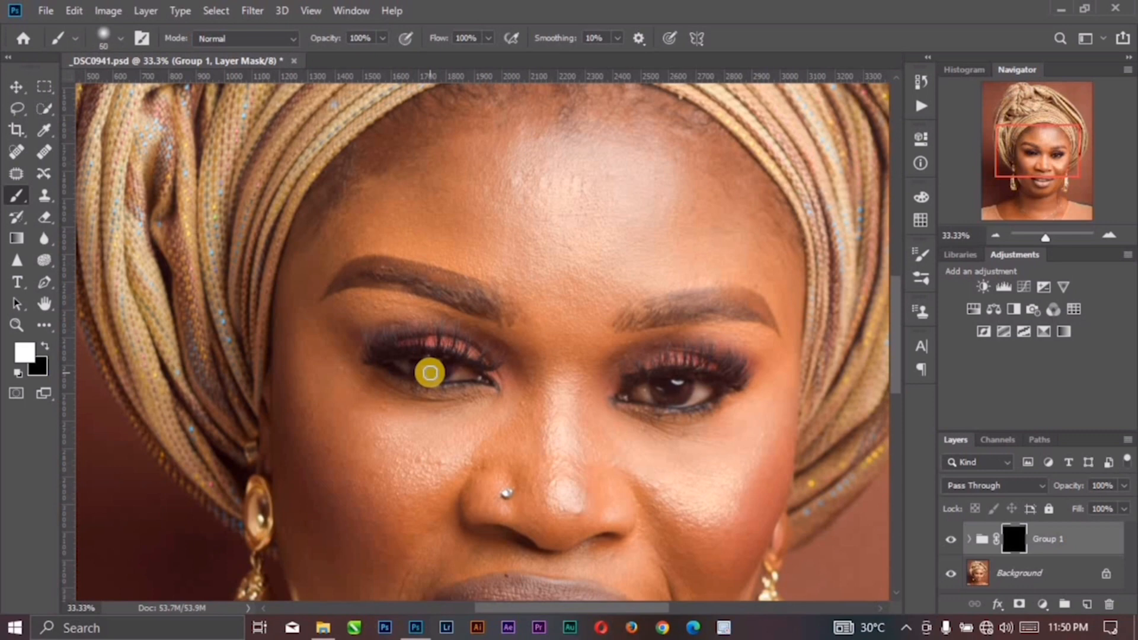
# - Paint white on the group's mask over both eyes and the teeth with a 70 px brush
pyautogui.press(']')
pyautogui.press(']')
pyautogui.moveTo(419, 367)
pyautogui.mouseDown()
pyautogui.moveTo(469, 371)
pyautogui.moveTo(405, 363)
pyautogui.moveTo(459, 374)
pyautogui.moveTo(407, 360)
pyautogui.moveTo(436, 371)
pyautogui.mouseUp()
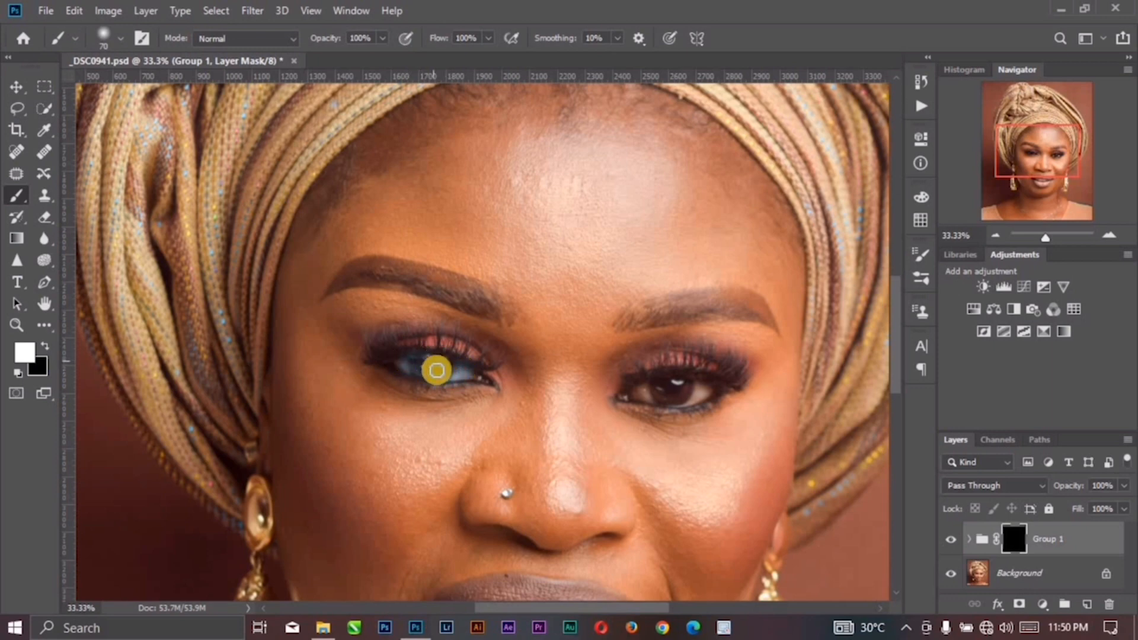
pyautogui.moveTo(701, 397)
pyautogui.mouseDown()
pyautogui.moveTo(653, 393)
pyautogui.moveTo(681, 380)
pyautogui.moveTo(703, 391)
pyautogui.moveTo(633, 395)
pyautogui.moveTo(700, 389)
pyautogui.mouseUp()
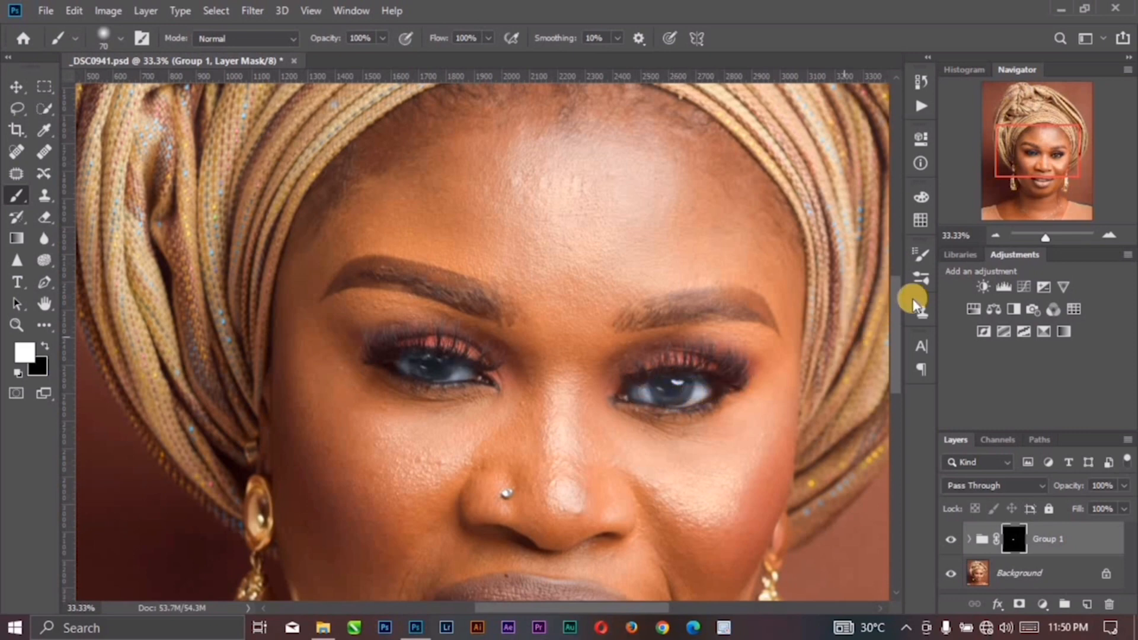
pyautogui.moveTo(895, 323); pyautogui.dragTo(893, 351)
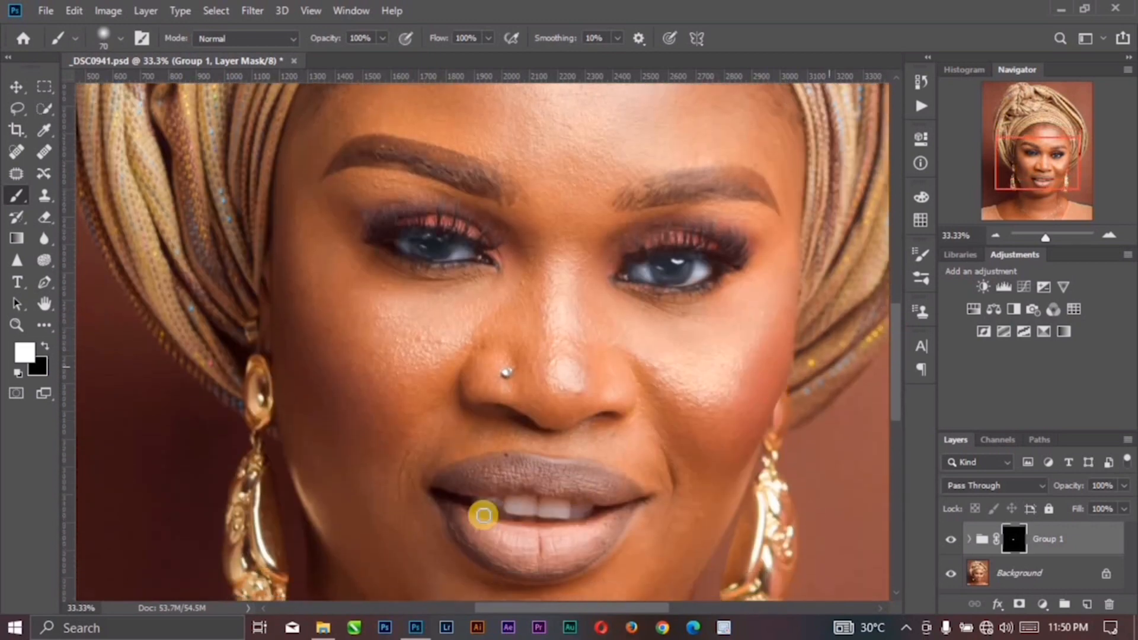
pyautogui.moveTo(502, 508)
pyautogui.mouseDown()
pyautogui.moveTo(575, 508)
pyautogui.moveTo(480, 505)
pyautogui.moveTo(529, 519)
pyautogui.moveTo(588, 509)
pyautogui.moveTo(536, 506)
pyautogui.mouseUp()
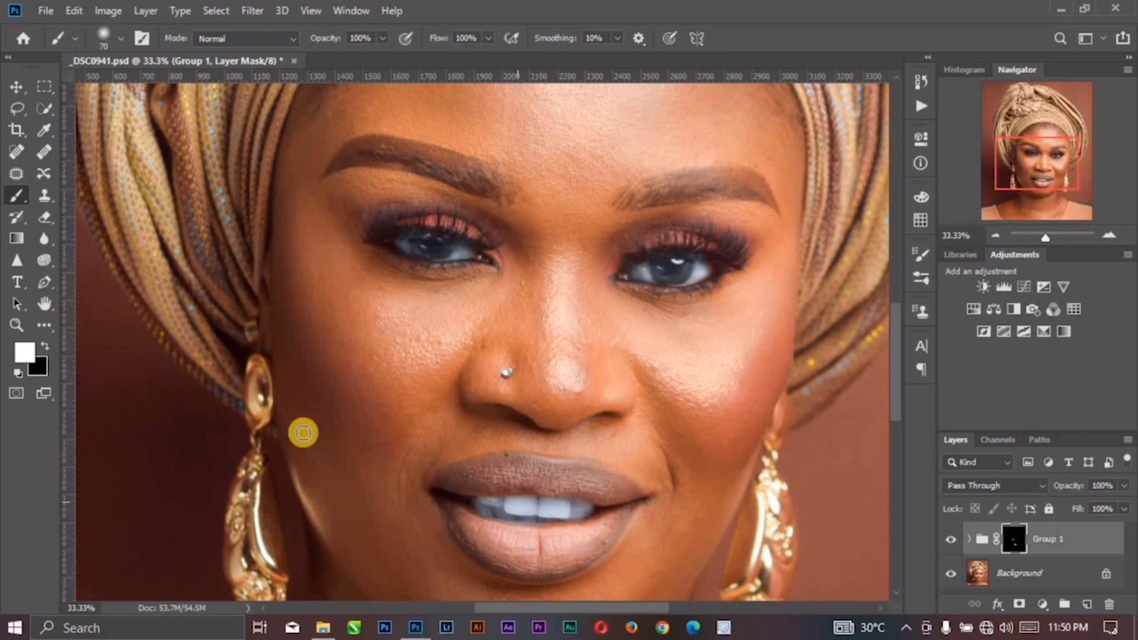
# - Lower the opacity of the adjustment group to 73% to soften the whitening effect
pyautogui.hotkey('ctrl', '-')
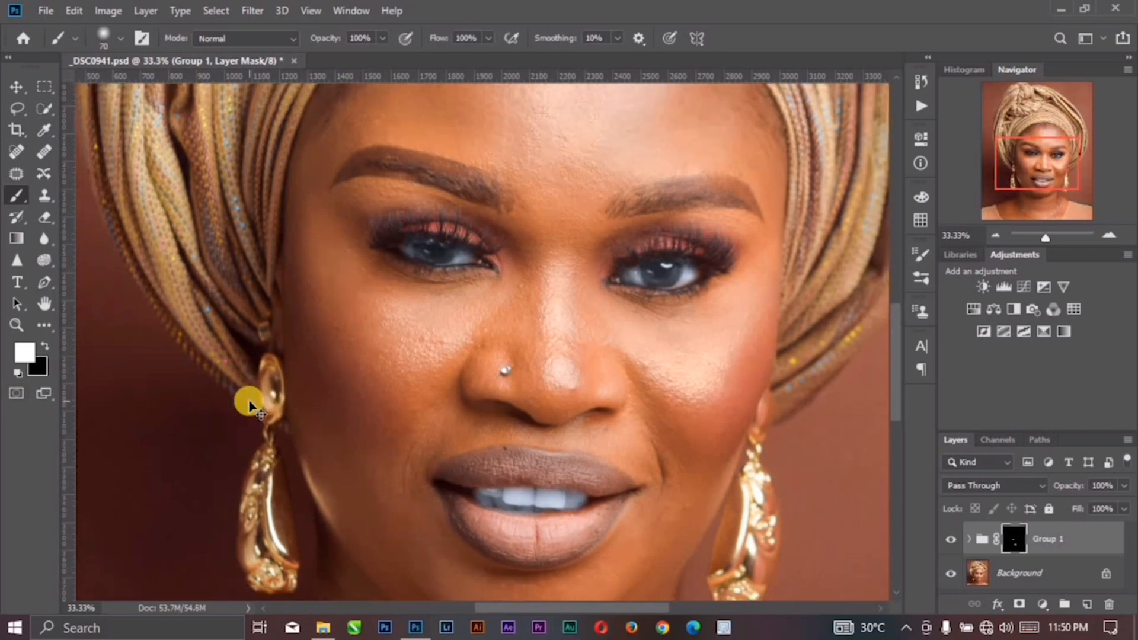
pyautogui.hotkey('ctrl', '-')
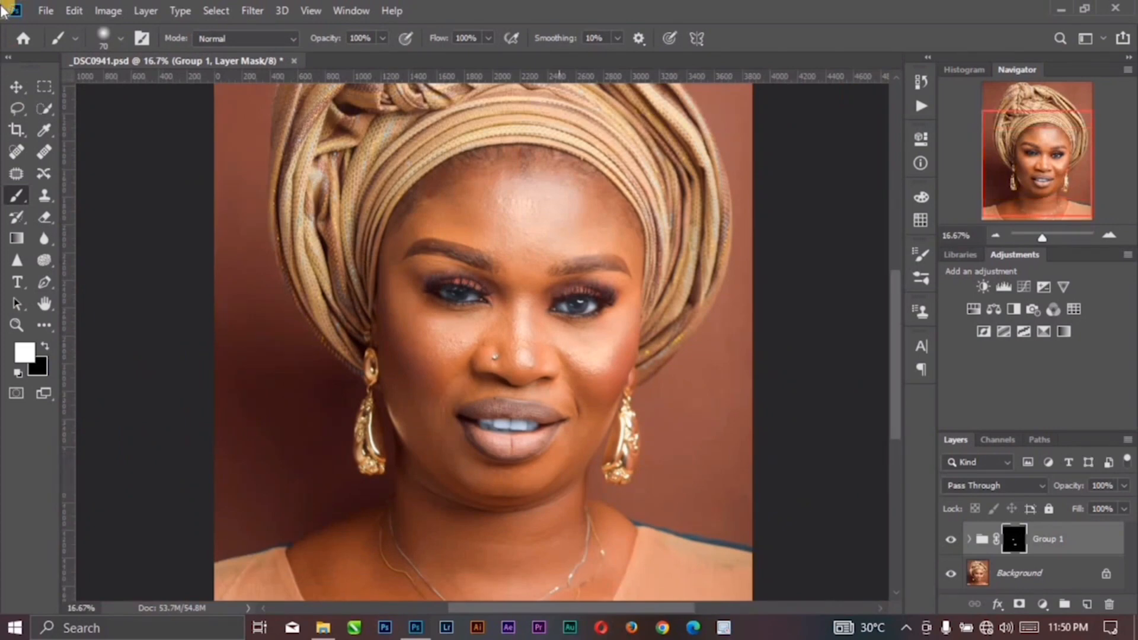
pyautogui.click(16, 86)
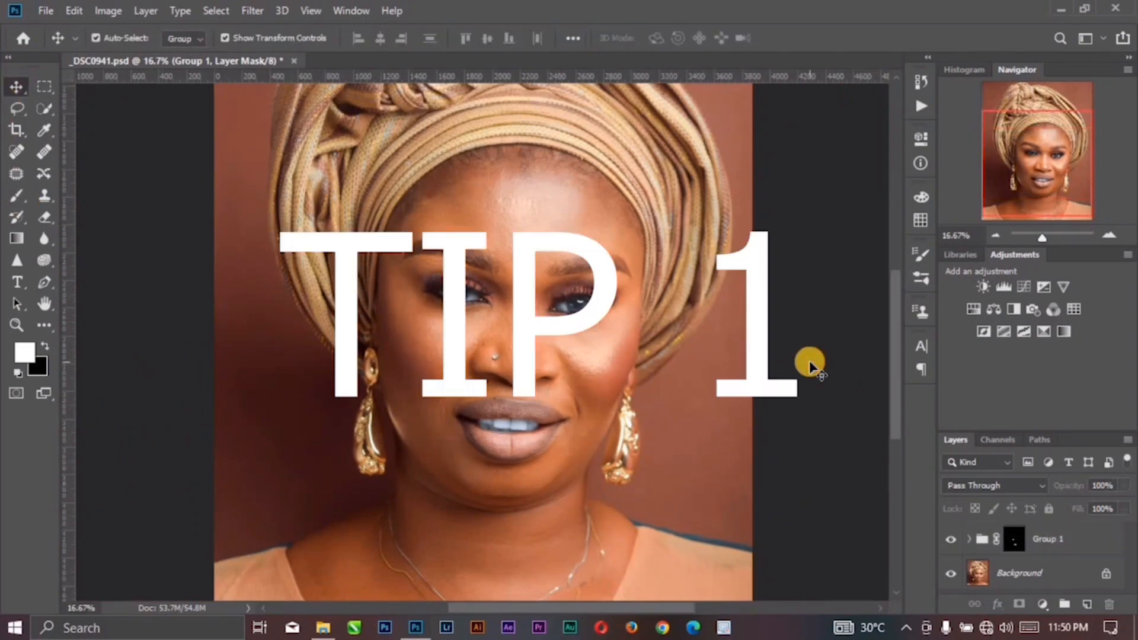
pyautogui.click(1123, 486)
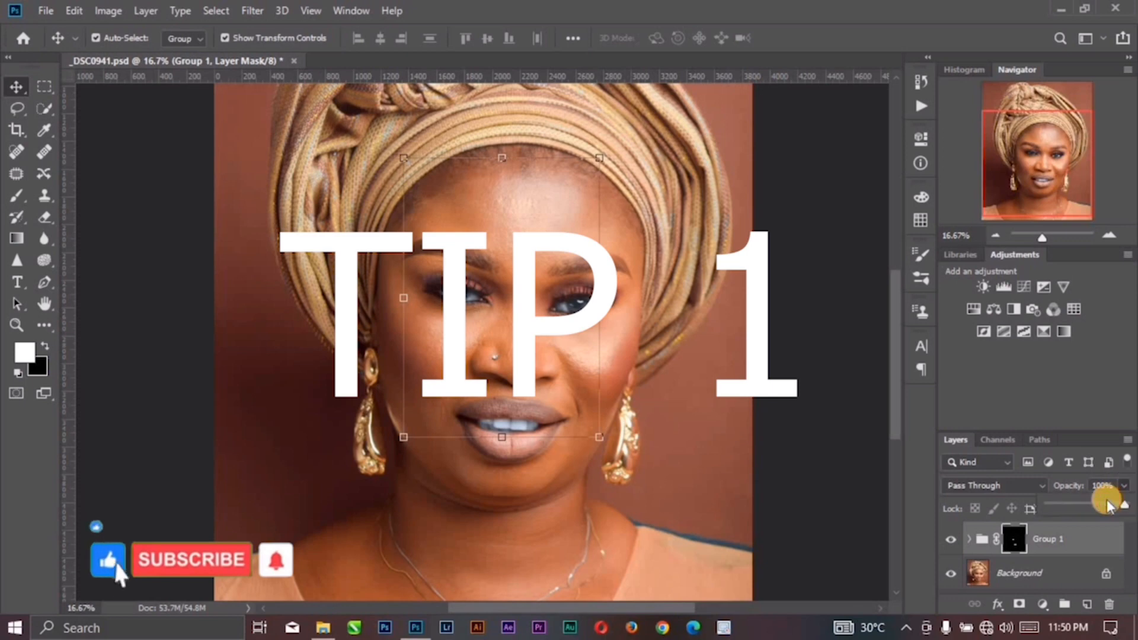
pyautogui.moveTo(1118, 504); pyautogui.dragTo(1103, 512)
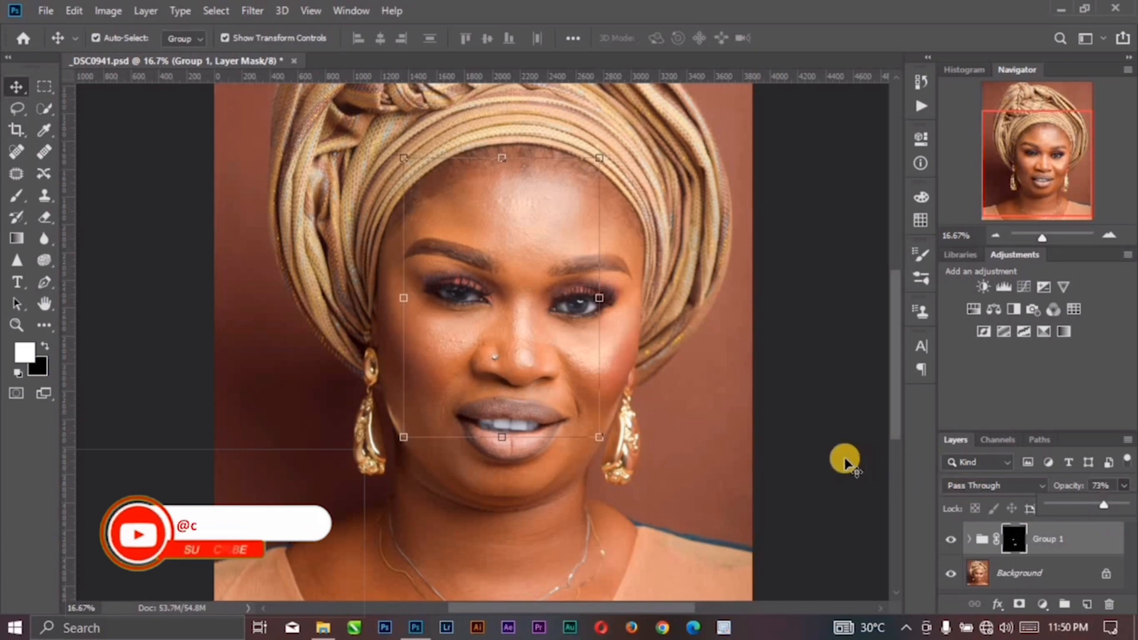
# - Toggle the visibility of Group 1 to compare the portrait with and without whitening, leaving the group hidden
pyautogui.click(843, 461)
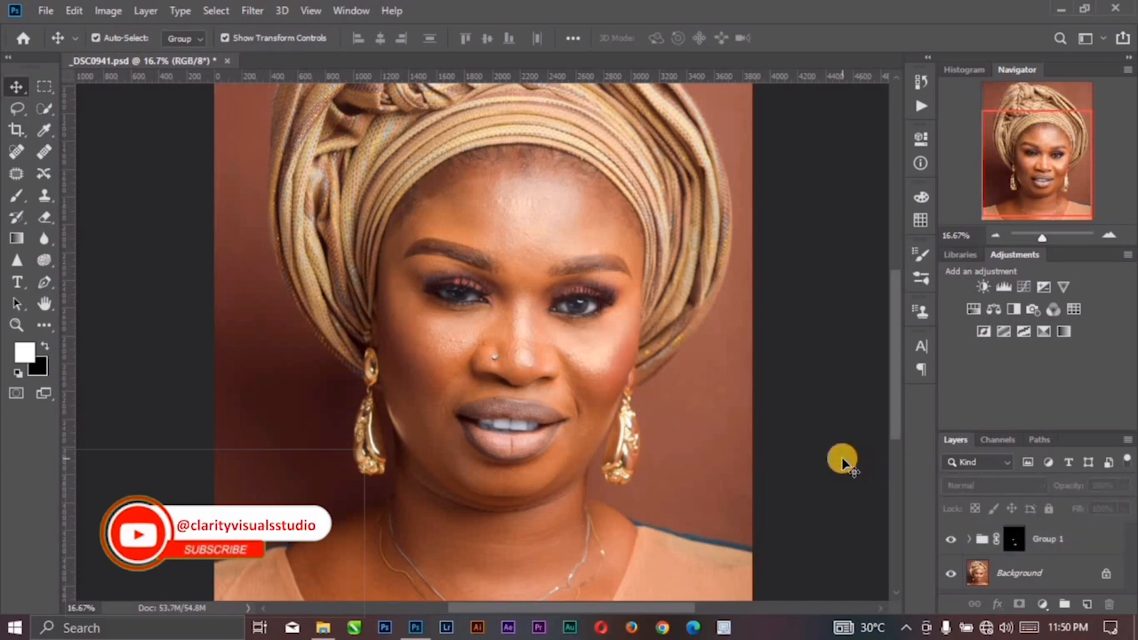
pyautogui.click(951, 540)
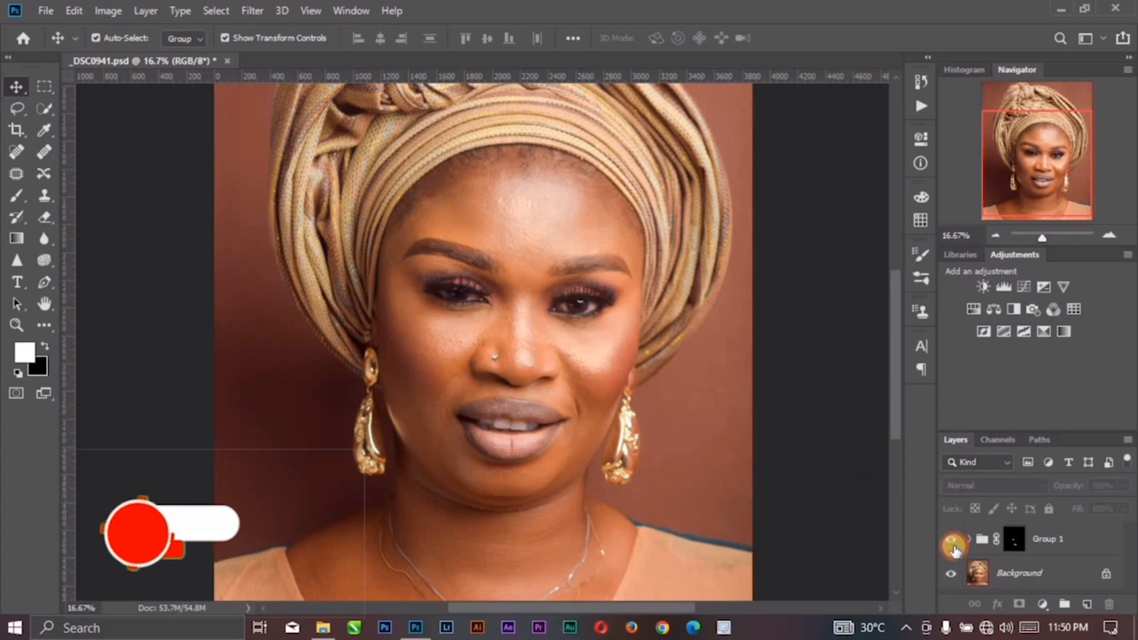
pyautogui.click(953, 545)
pyautogui.click(954, 545)
pyautogui.click(954, 545)
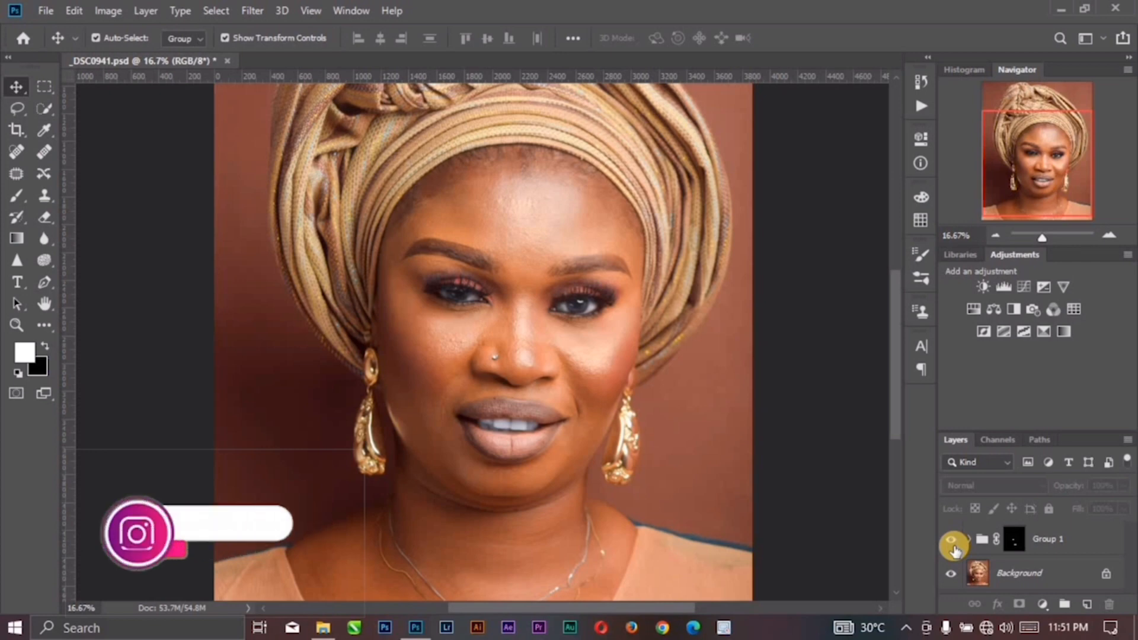
pyautogui.click(952, 541)
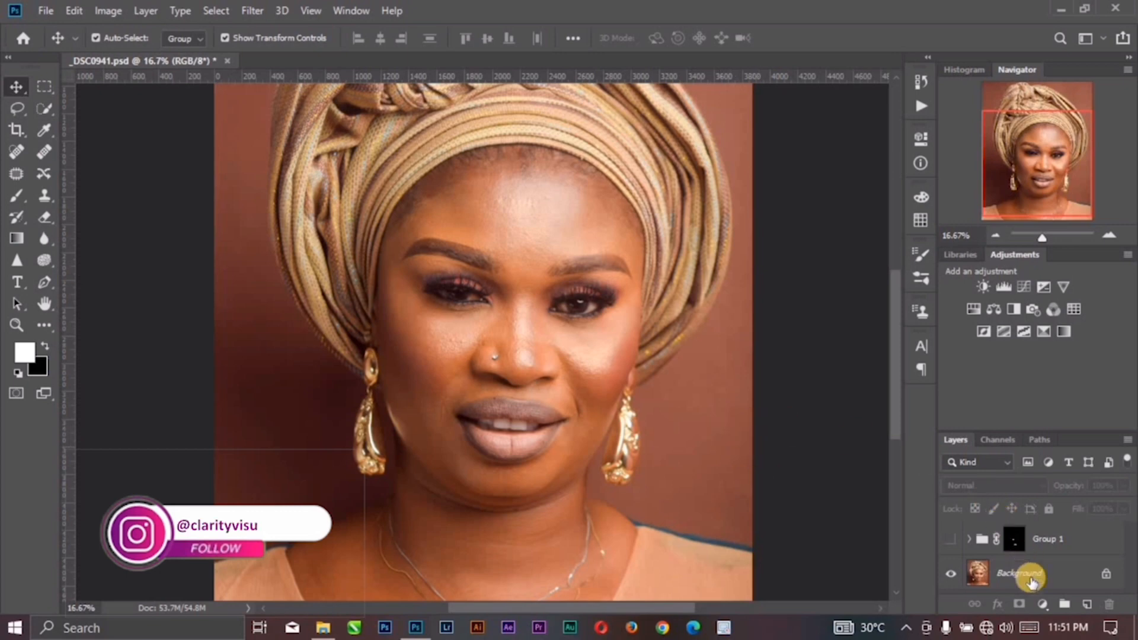
# - Add a Vibrance adjustment layer above the hidden group and duplicate the Background layer
pyautogui.click(1045, 605)
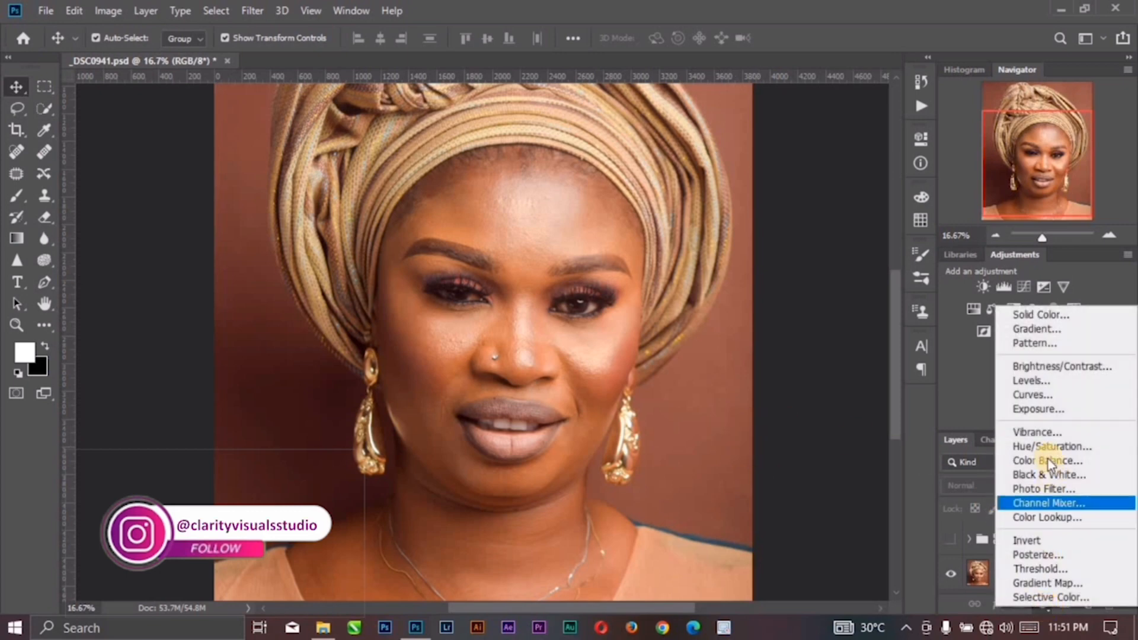
pyautogui.click(1038, 432)
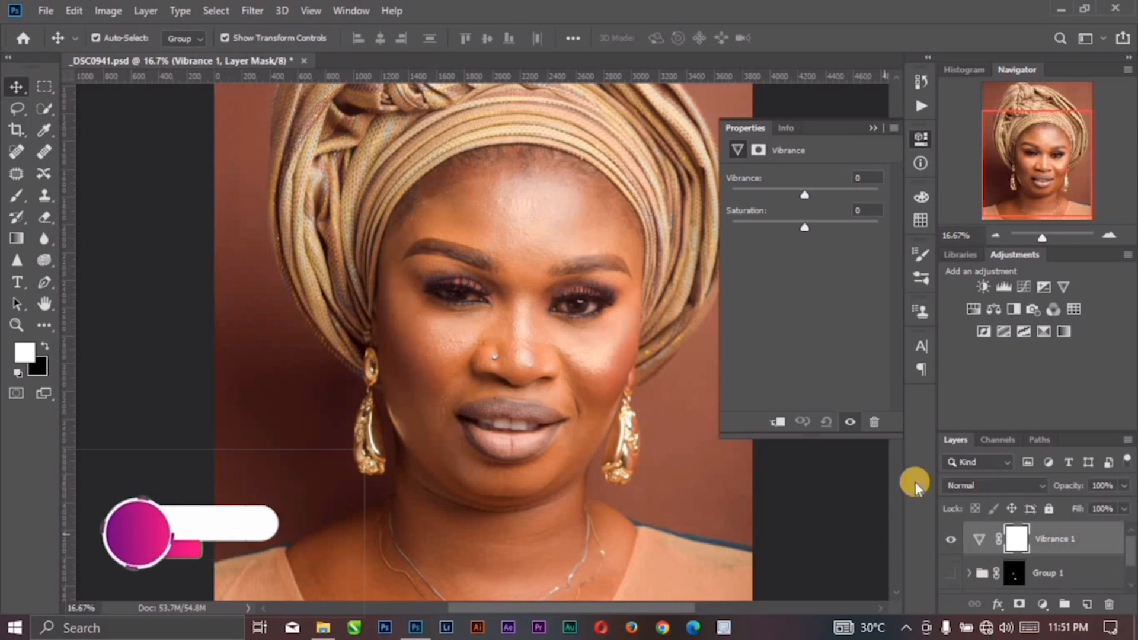
pyautogui.scroll(-1, 1032, 578)
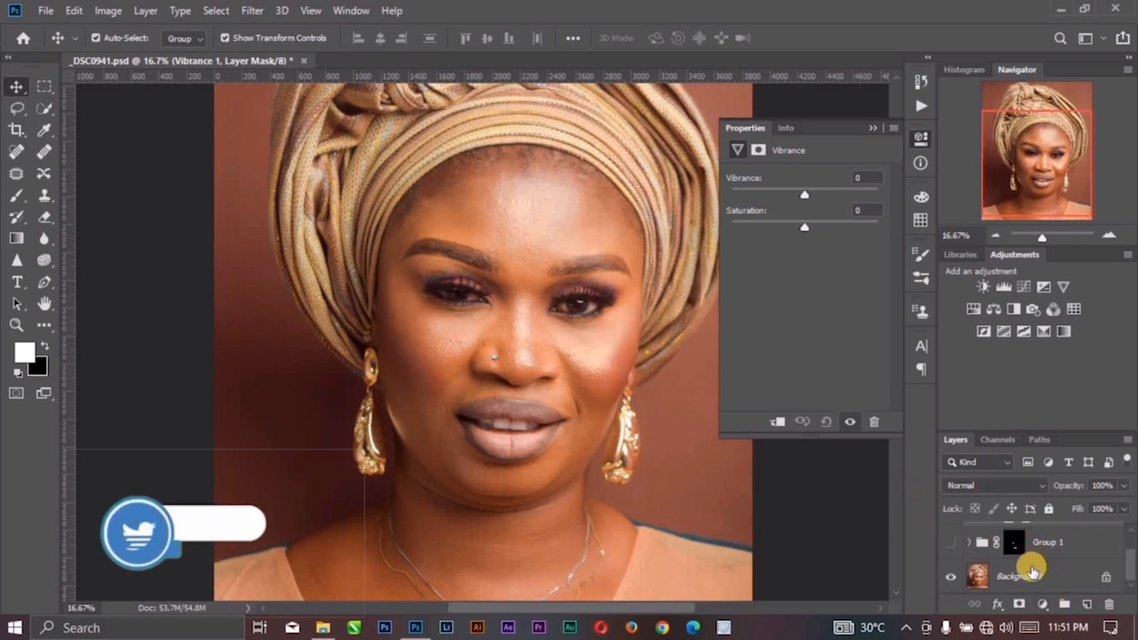
pyautogui.click(1030, 576)
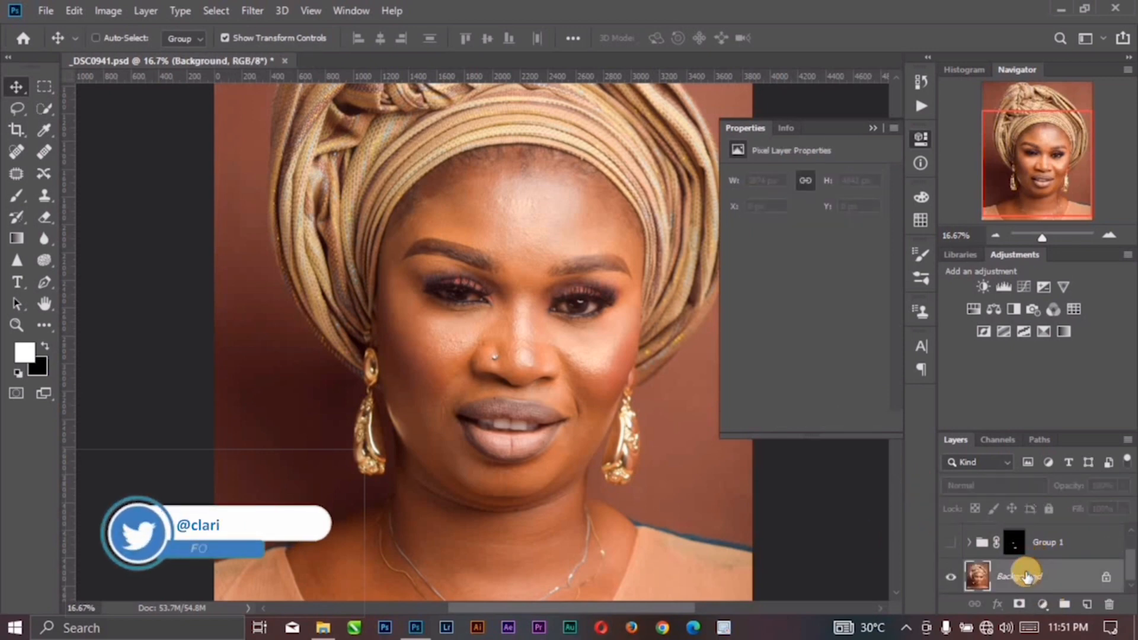
pyautogui.hotkey('ctrl', 'j')
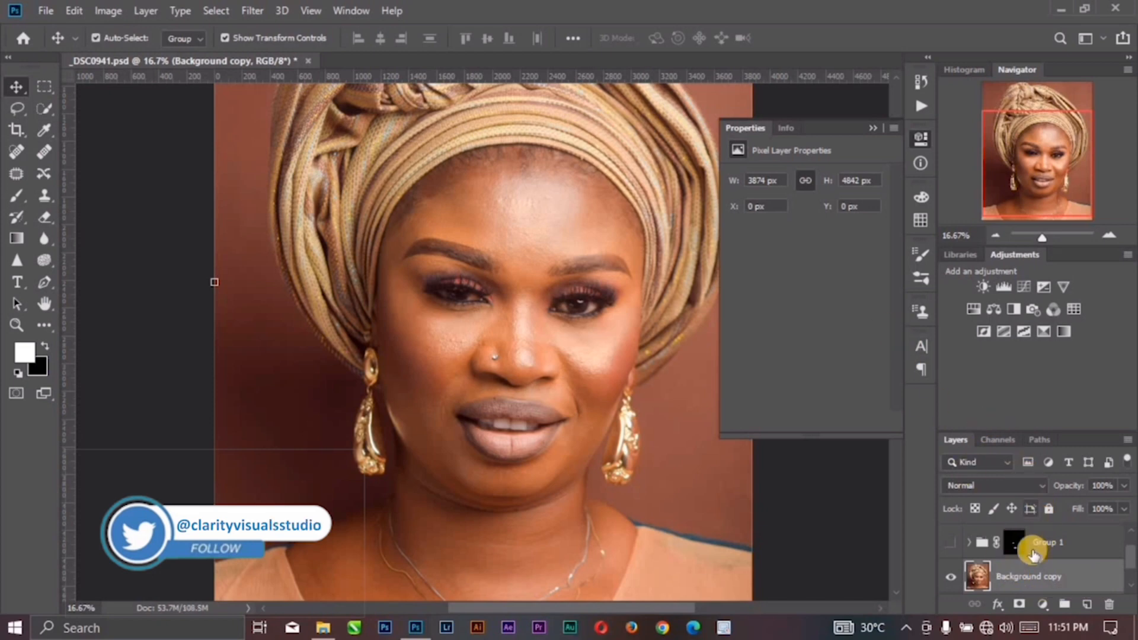
# - Set both Vibrance and Saturation to -100 on the Vibrance adjustment layer, and invert its layer mask to black
pyautogui.scroll(1, 1033, 555)
pyautogui.click(1026, 539)
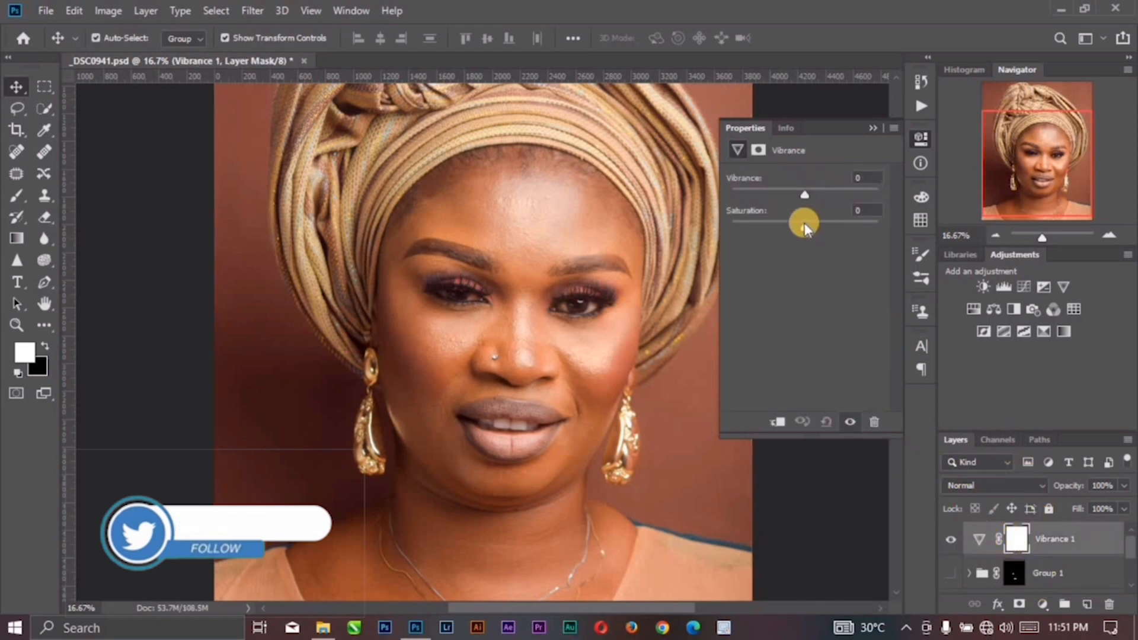
pyautogui.moveTo(805, 223); pyautogui.dragTo(686, 229)
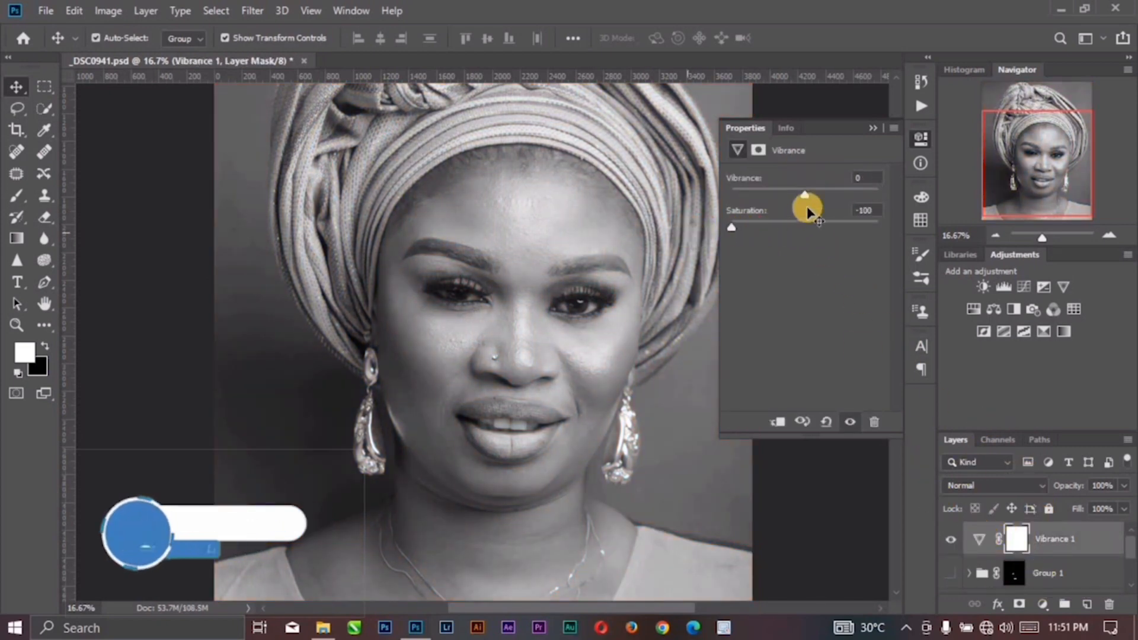
pyautogui.moveTo(804, 195); pyautogui.dragTo(701, 190)
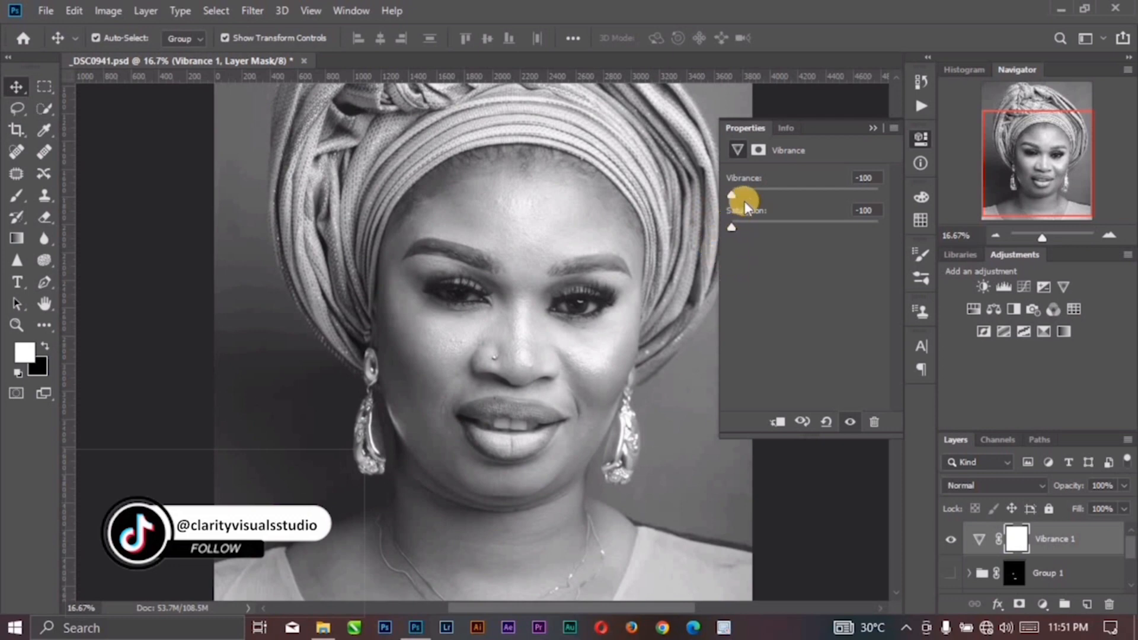
pyautogui.click(872, 129)
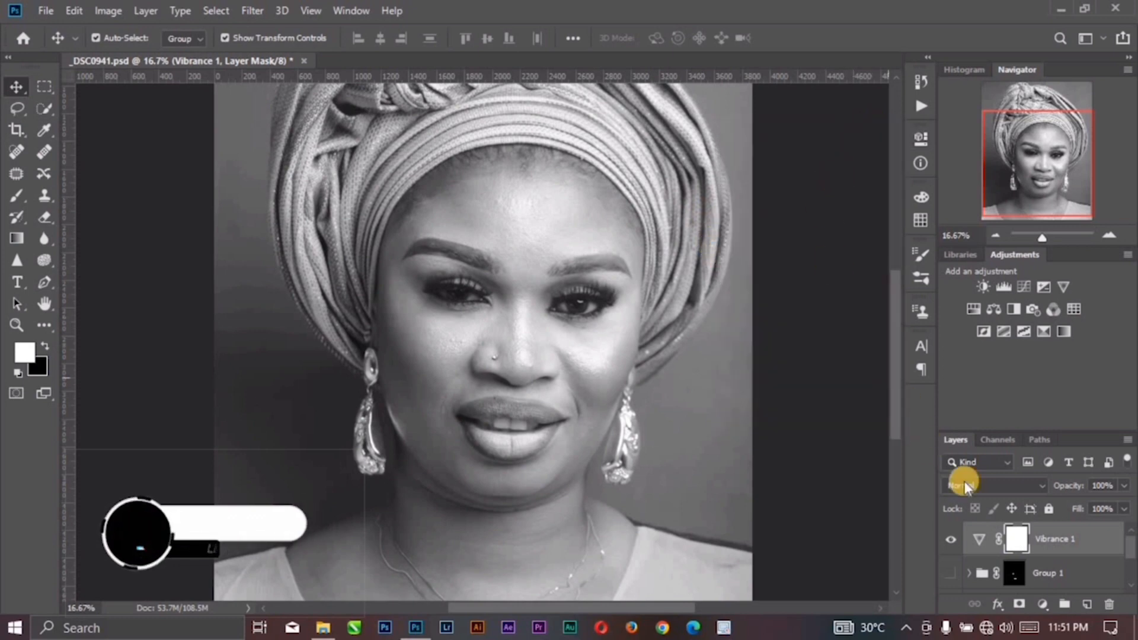
pyautogui.hotkey('ctrl', 'i')
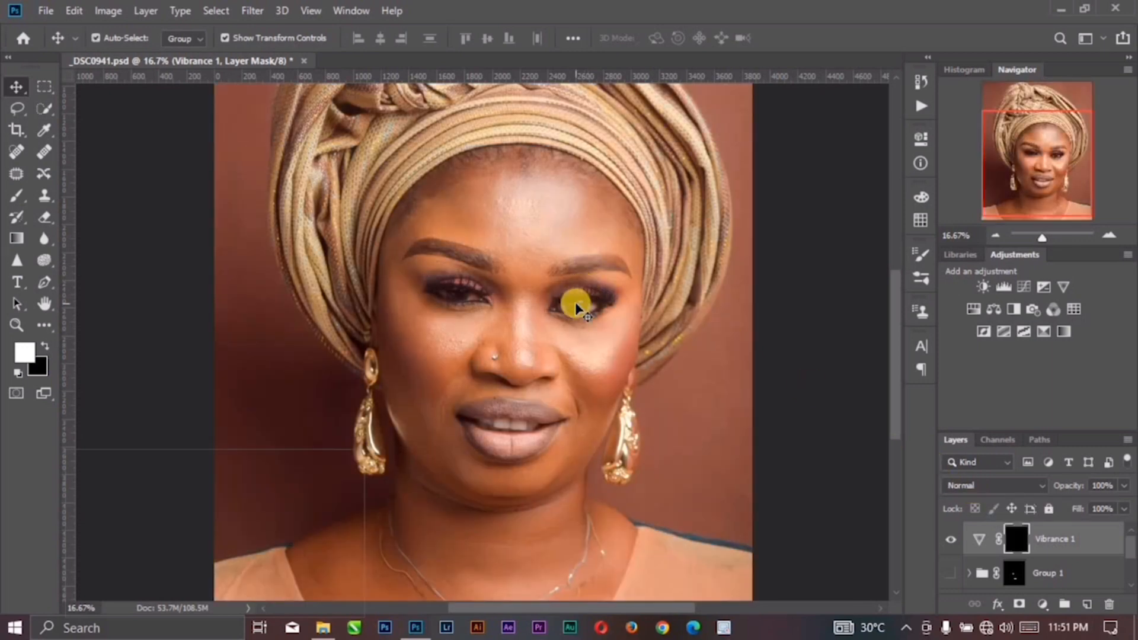
# - Paint white on the Vibrance layer's mask over both eyes and the teeth with a 100 px brush at 100% opacity and flow
pyautogui.click(17, 196)
pyautogui.click(383, 38)
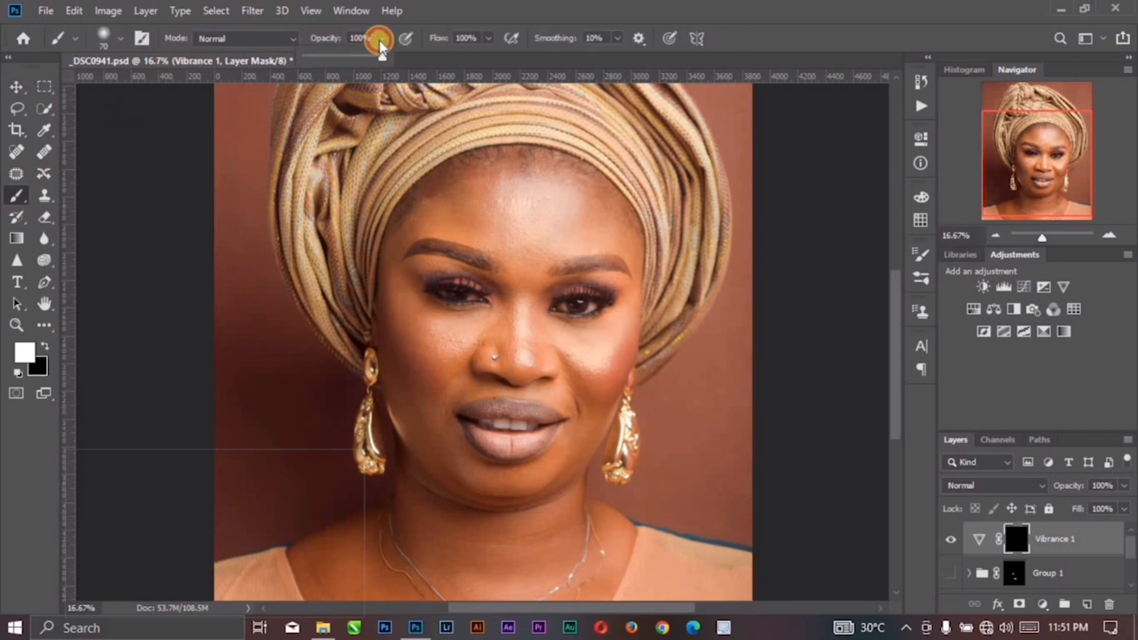
pyautogui.click(487, 38)
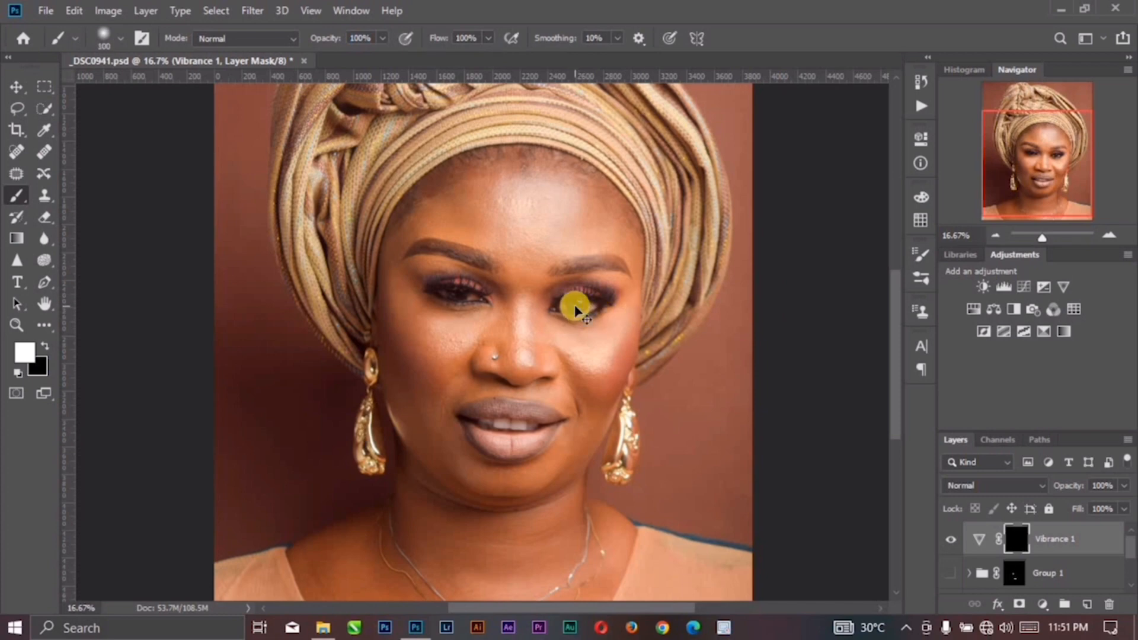
pyautogui.hotkey('ctrl', '+')
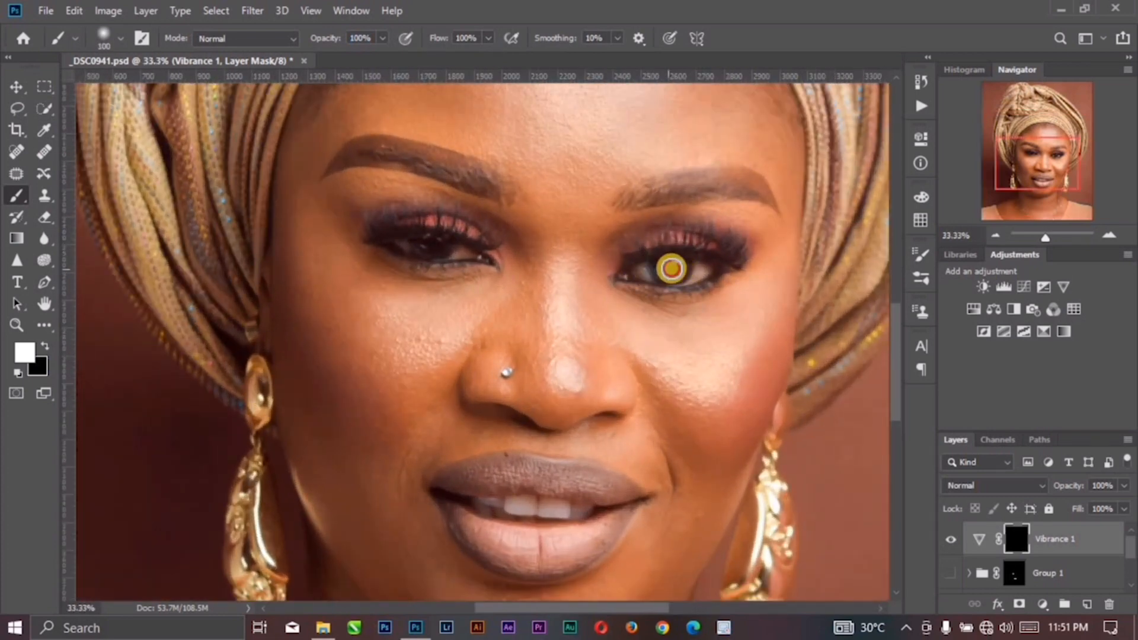
pyautogui.moveTo(697, 267); pyautogui.dragTo(645, 267)
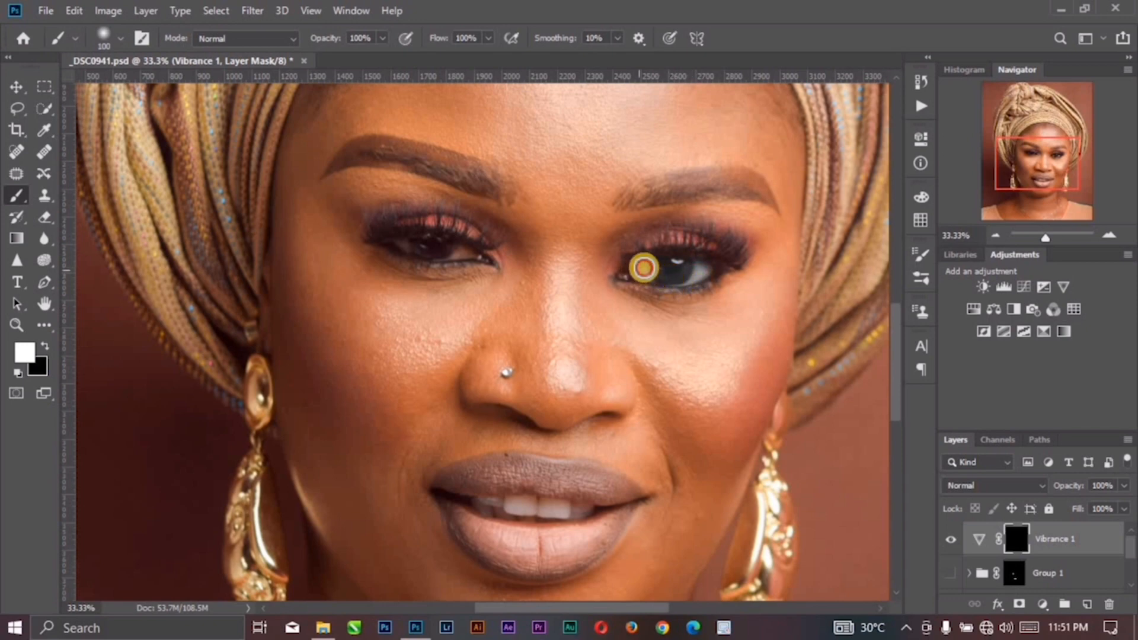
pyautogui.moveTo(483, 264)
pyautogui.mouseDown()
pyautogui.moveTo(400, 240)
pyautogui.moveTo(468, 254)
pyautogui.mouseUp()
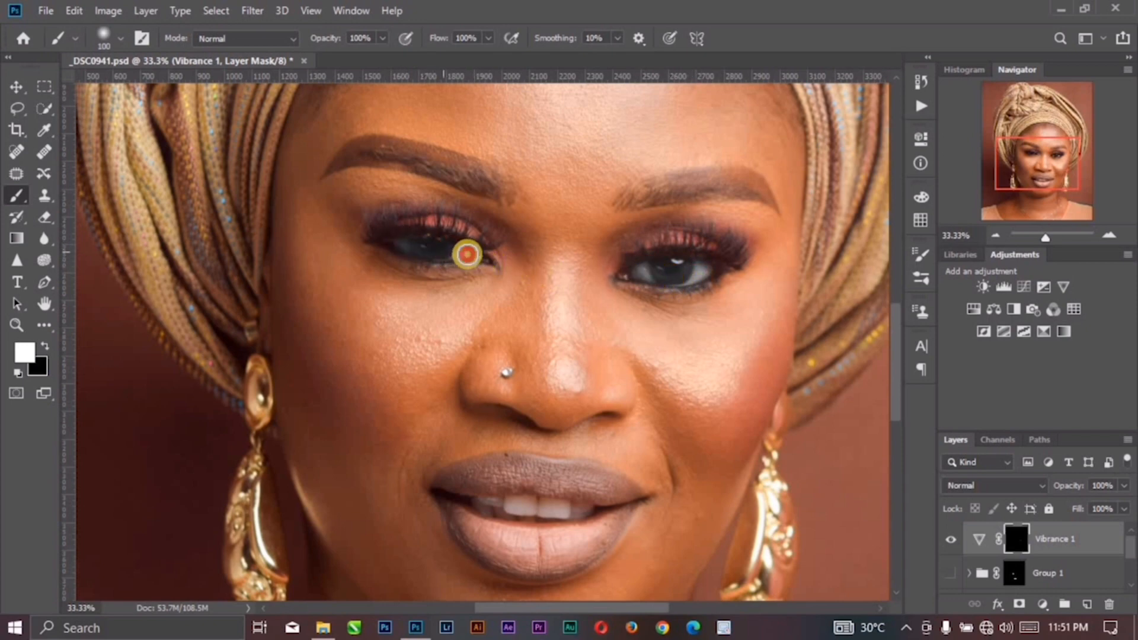
pyautogui.moveTo(515, 482)
pyautogui.mouseDown()
pyautogui.moveTo(496, 500)
pyautogui.moveTo(584, 508)
pyautogui.moveTo(536, 513)
pyautogui.moveTo(482, 490)
pyautogui.moveTo(483, 503)
pyautogui.moveTo(521, 503)
pyautogui.mouseUp()
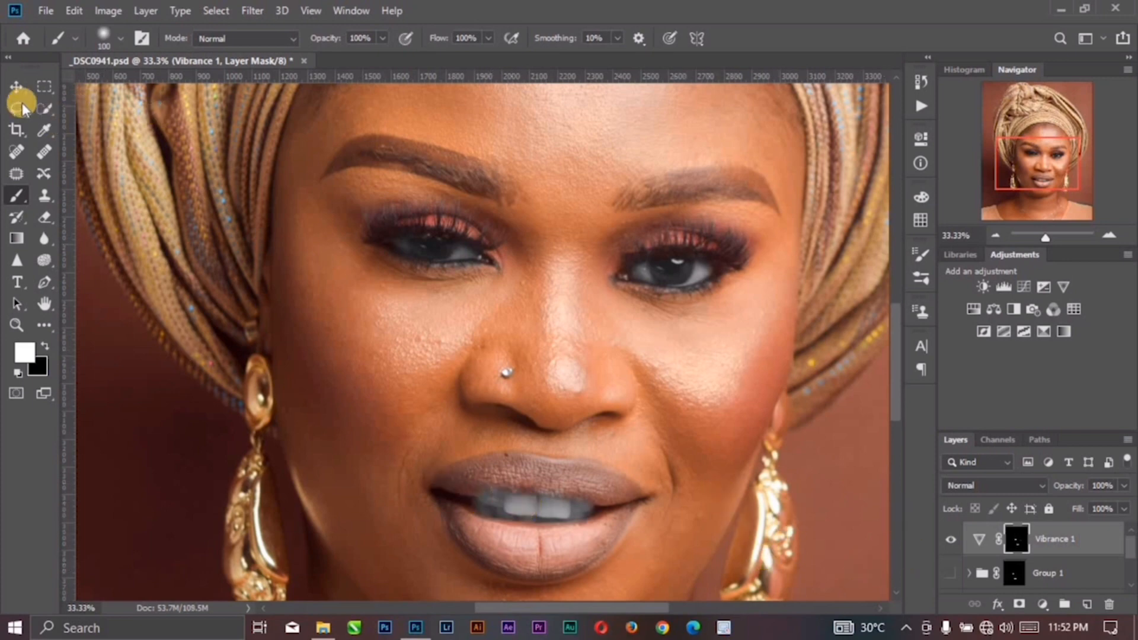
# - Lower the opacity of the Vibrance 1 layer to about 83%
pyautogui.click(15, 88)
pyautogui.hotkey('ctrl', '-')
pyautogui.hotkey('ctrl', '-')
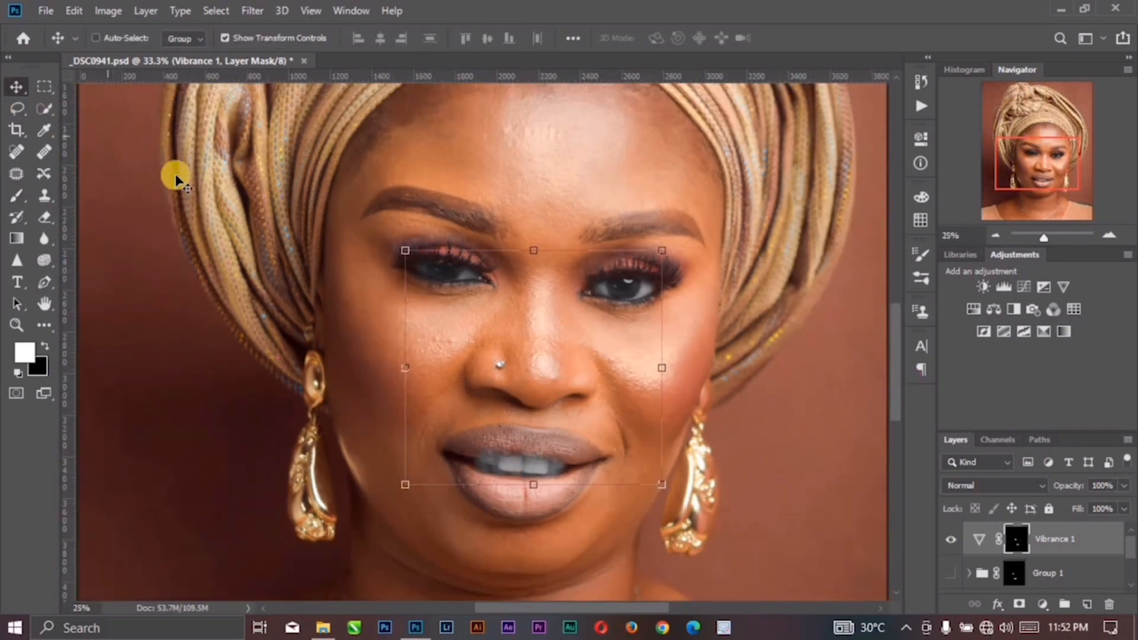
pyautogui.click(777, 280)
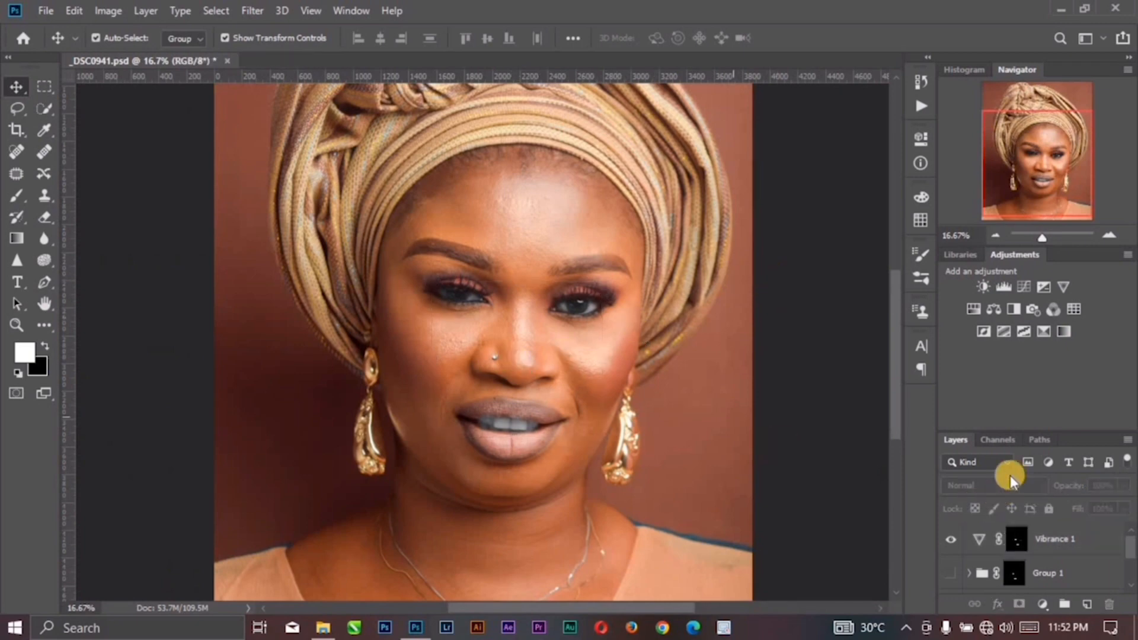
pyautogui.click(1061, 538)
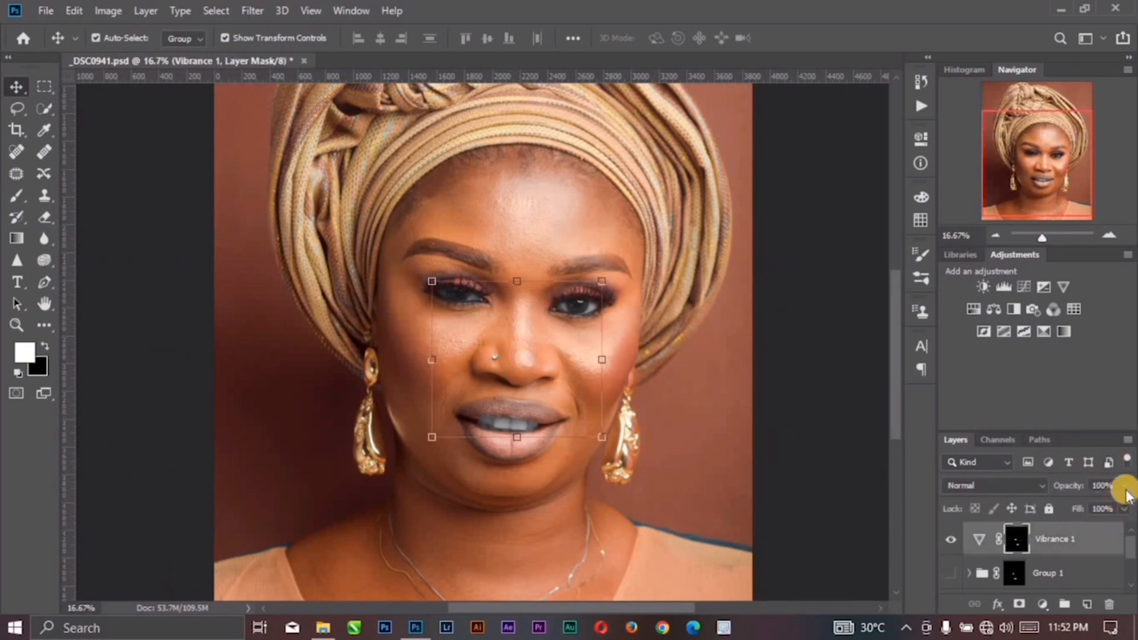
pyautogui.click(1124, 485)
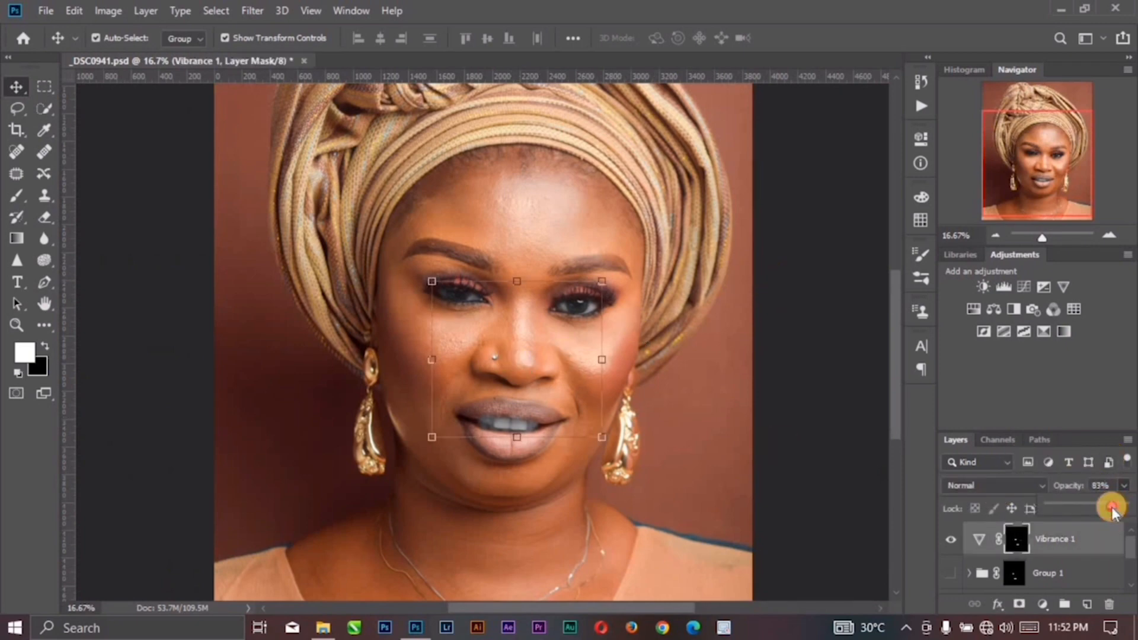
pyautogui.click(739, 409)
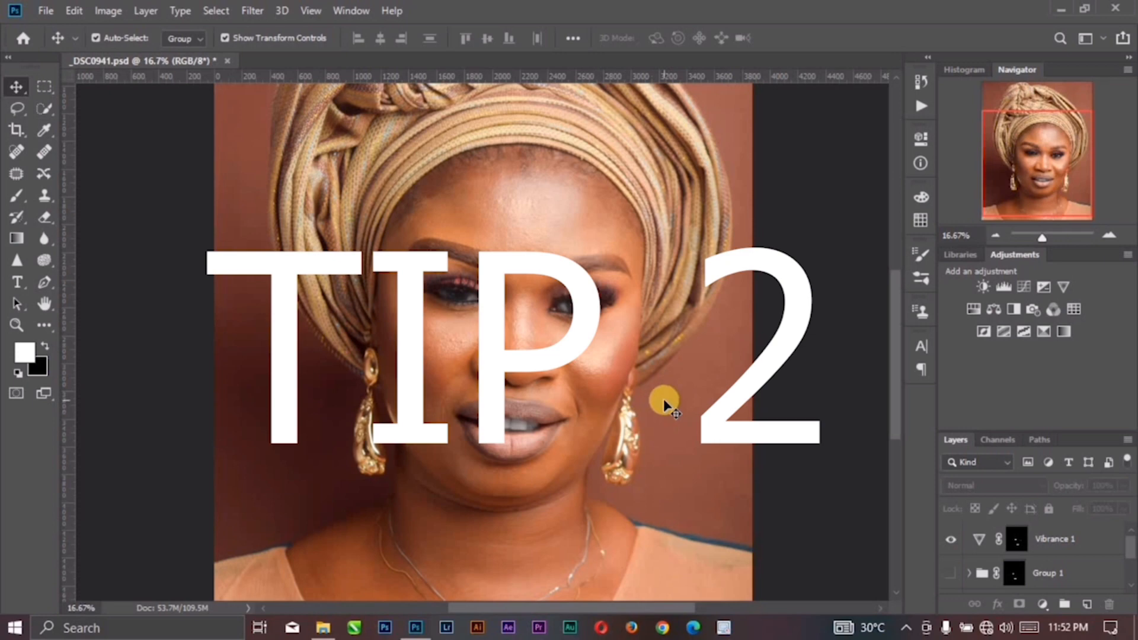
# - Hide the Vibrance 1 layer and set up the Sponge tool with the Soft Round brush in Desaturate mode at 50% flow
pyautogui.click(956, 538)
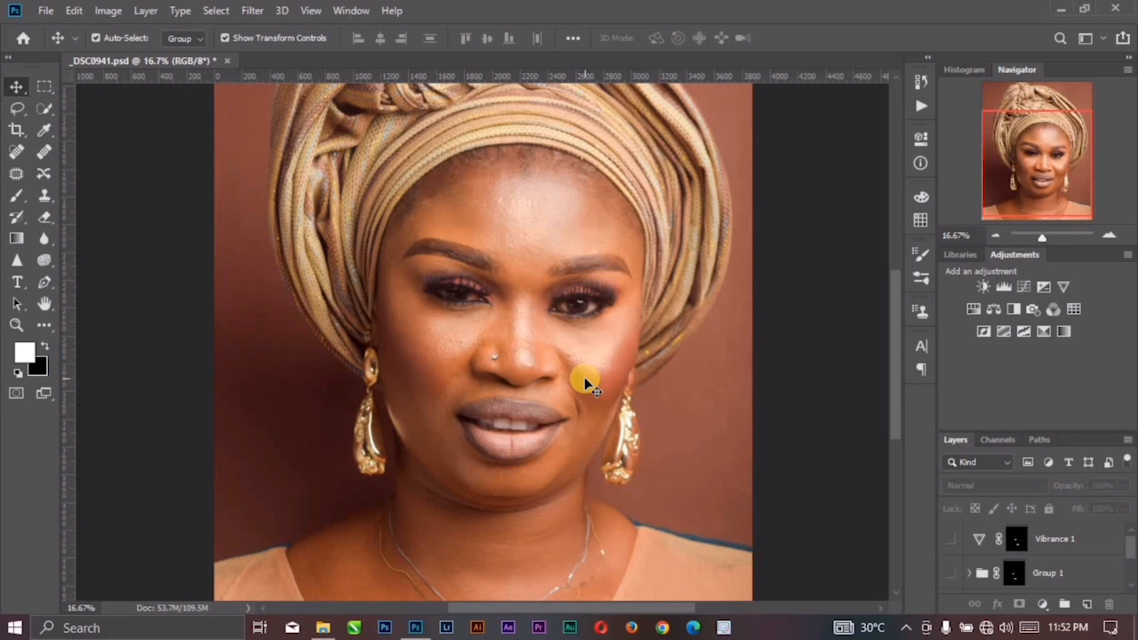
pyautogui.click(46, 262)
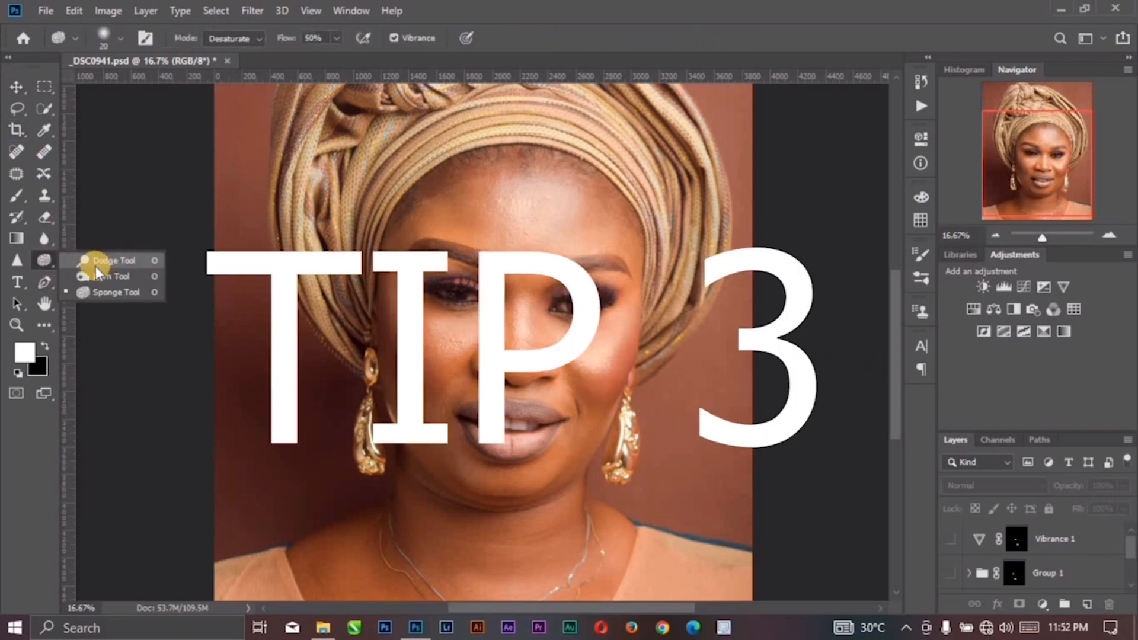
pyautogui.click(100, 291)
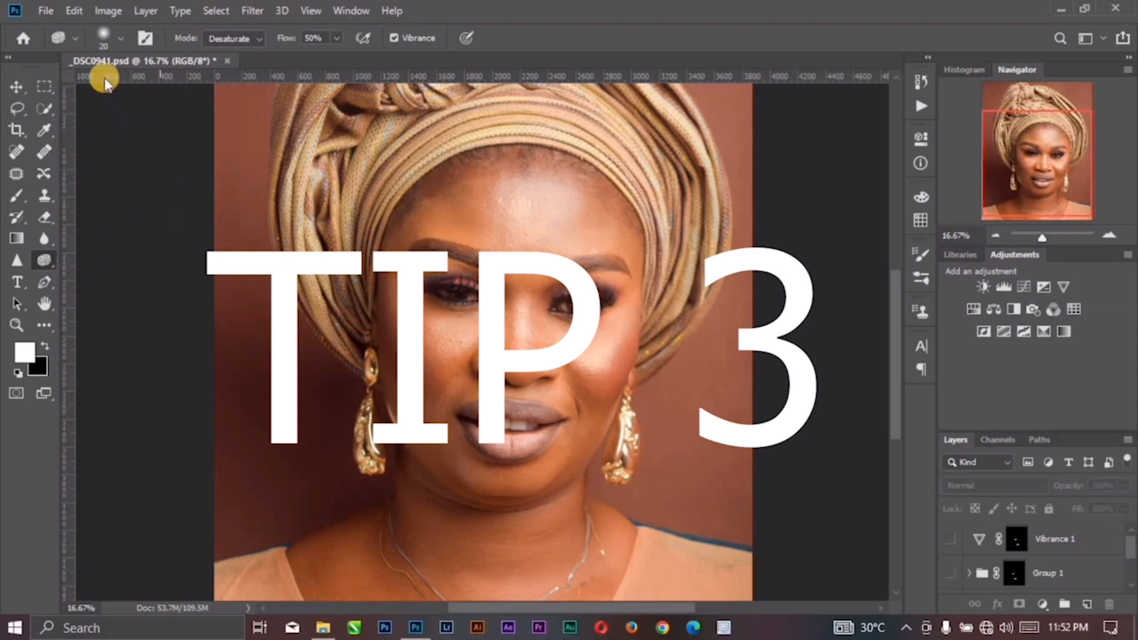
pyautogui.click(115, 37)
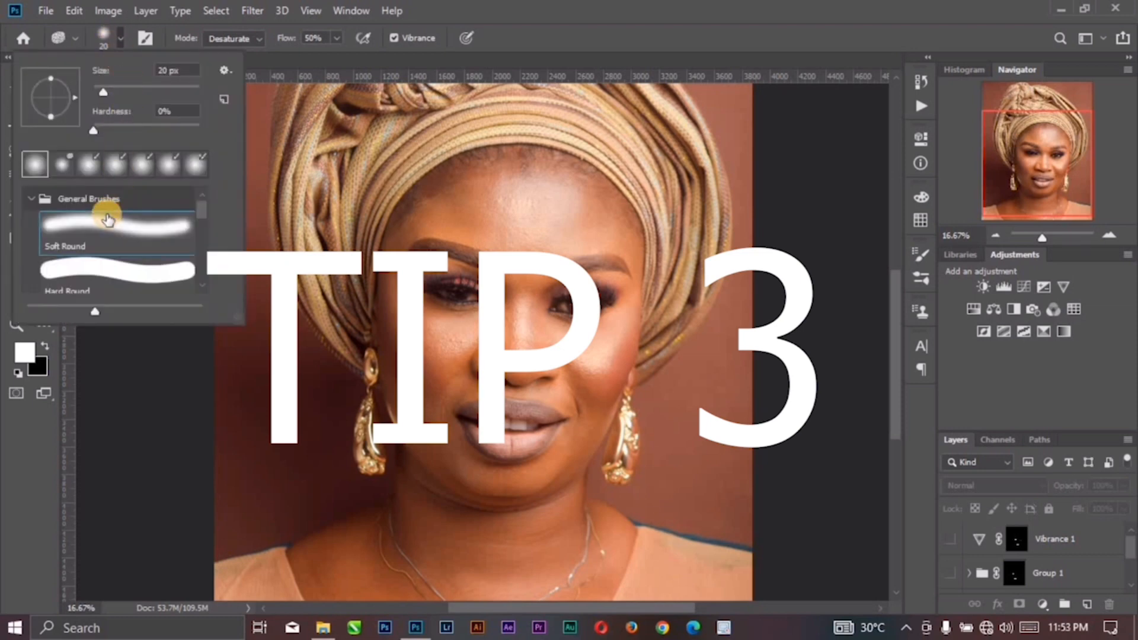
pyautogui.click(278, 74)
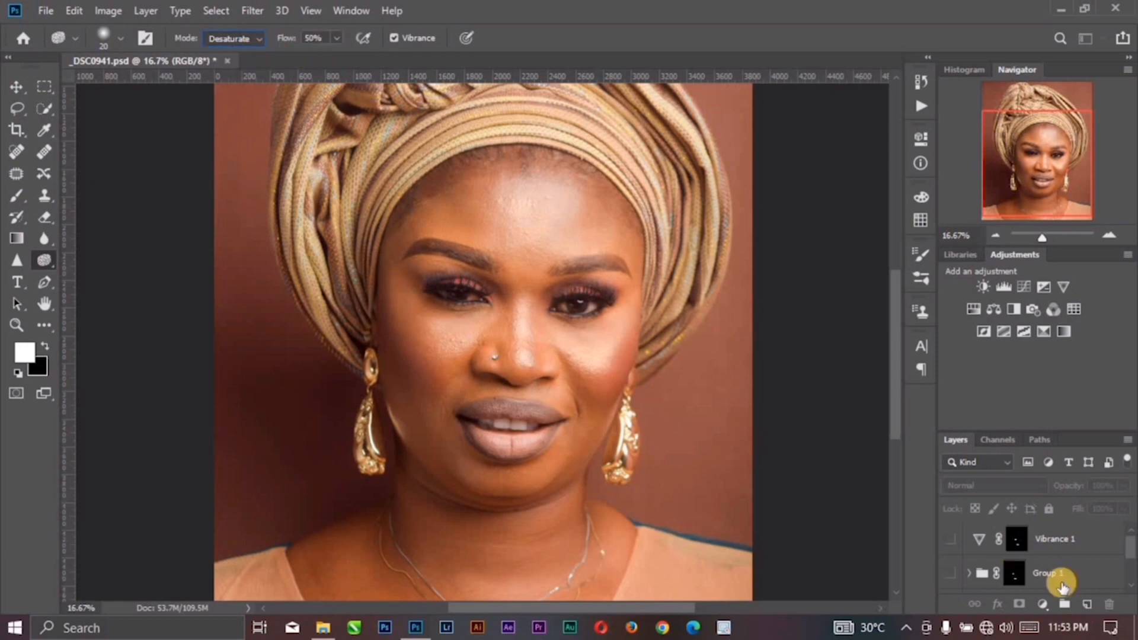
# - Desaturate both eyes on the Background copy layer using the Sponge tool with a 45 px brush
pyautogui.scroll(-3, 1067, 596)
pyautogui.click(1015, 544)
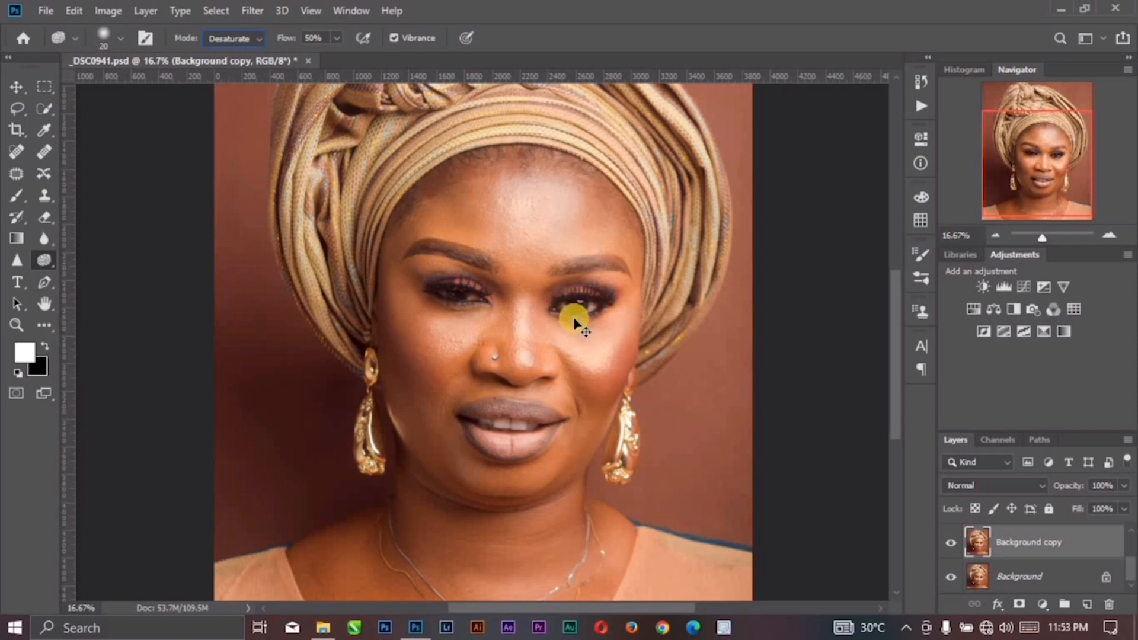
pyautogui.scroll(3, 592, 296)
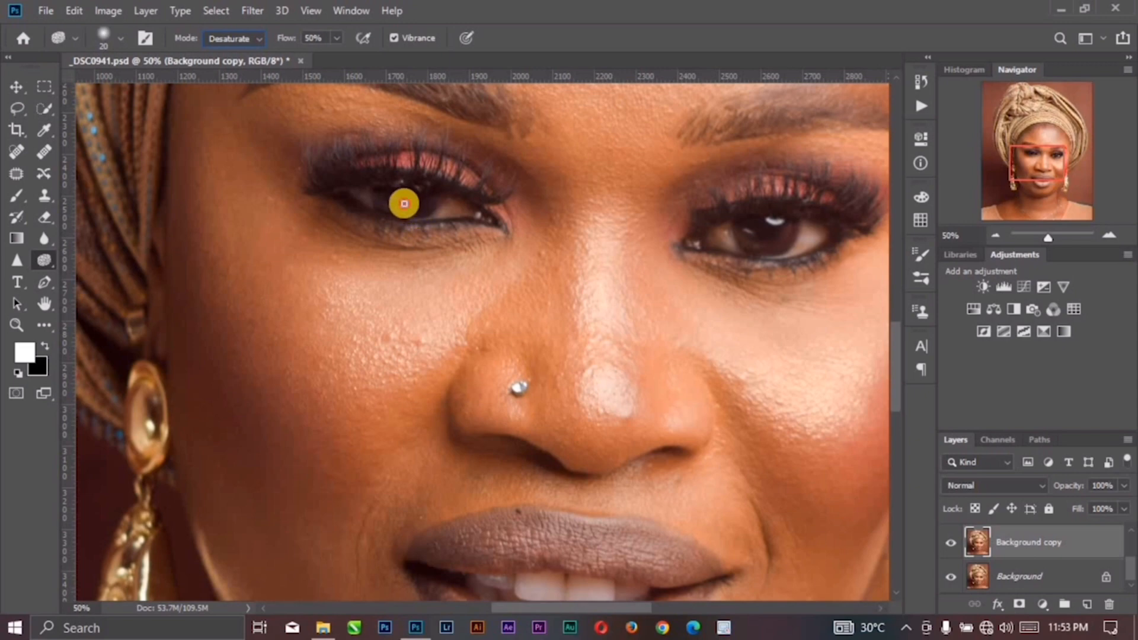
pyautogui.press(']')
pyautogui.press(']')
pyautogui.press(']')
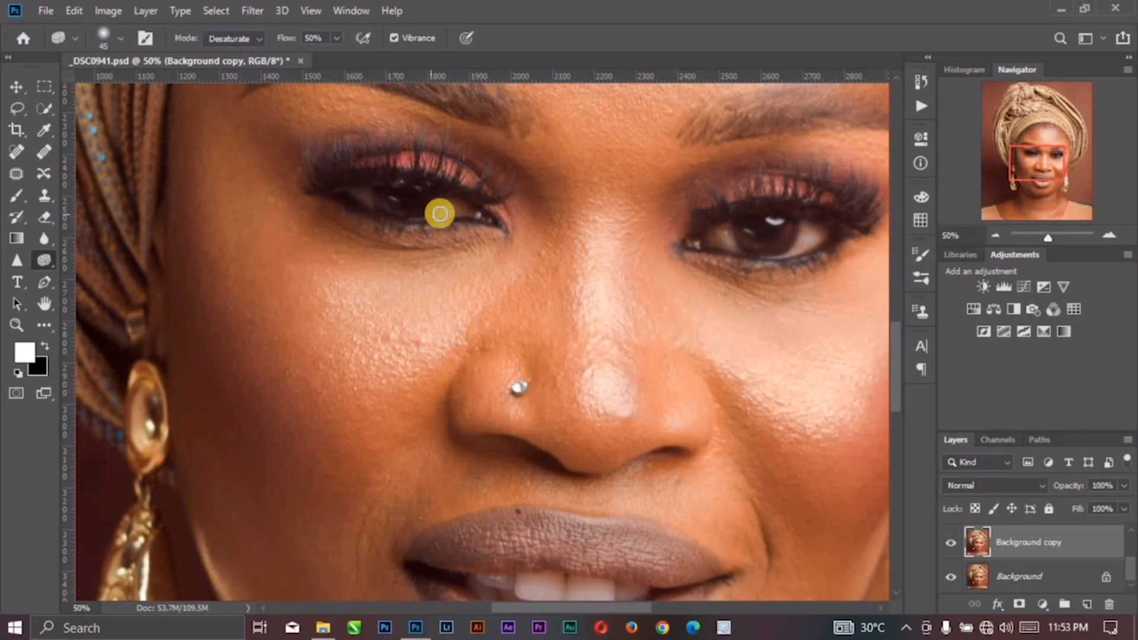
pyautogui.moveTo(446, 212)
pyautogui.mouseDown()
pyautogui.moveTo(404, 208)
pyautogui.moveTo(409, 199)
pyautogui.moveTo(372, 204)
pyautogui.moveTo(454, 206)
pyautogui.moveTo(386, 195)
pyautogui.moveTo(402, 185)
pyautogui.moveTo(445, 201)
pyautogui.moveTo(432, 213)
pyautogui.moveTo(358, 190)
pyautogui.moveTo(461, 206)
pyautogui.moveTo(351, 191)
pyautogui.moveTo(414, 191)
pyautogui.moveTo(482, 219)
pyautogui.mouseUp()
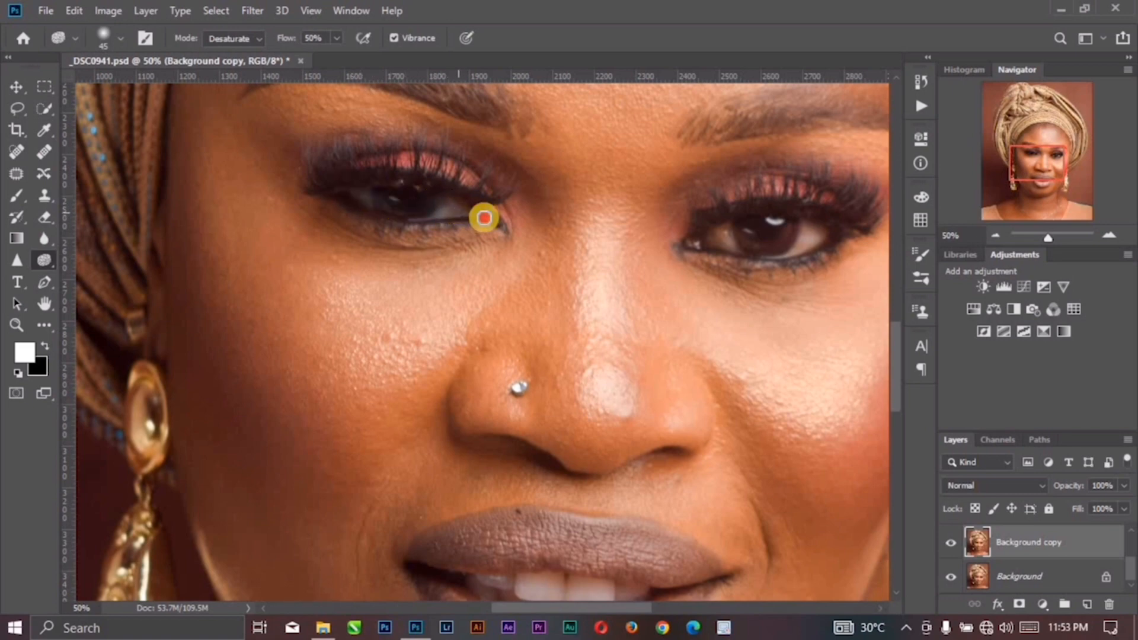
pyautogui.moveTo(693, 243)
pyautogui.mouseDown()
pyautogui.moveTo(732, 227)
pyautogui.moveTo(708, 239)
pyautogui.moveTo(758, 245)
pyautogui.moveTo(815, 226)
pyautogui.moveTo(791, 256)
pyautogui.moveTo(798, 246)
pyautogui.moveTo(714, 247)
pyautogui.moveTo(792, 224)
pyautogui.moveTo(717, 223)
pyautogui.moveTo(800, 223)
pyautogui.moveTo(720, 230)
pyautogui.moveTo(810, 228)
pyautogui.moveTo(709, 239)
pyautogui.moveTo(820, 230)
pyautogui.moveTo(798, 249)
pyautogui.moveTo(747, 248)
pyautogui.moveTo(751, 235)
pyautogui.moveTo(717, 234)
pyautogui.moveTo(731, 220)
pyautogui.moveTo(815, 224)
pyautogui.moveTo(819, 239)
pyautogui.moveTo(700, 243)
pyautogui.moveTo(724, 238)
pyautogui.mouseUp()
# - Desaturate the teeth on the Background copy layer using the Sponge tool with a 50 px brush
pyautogui.moveTo(631, 366); pyautogui.dragTo(614, 249)
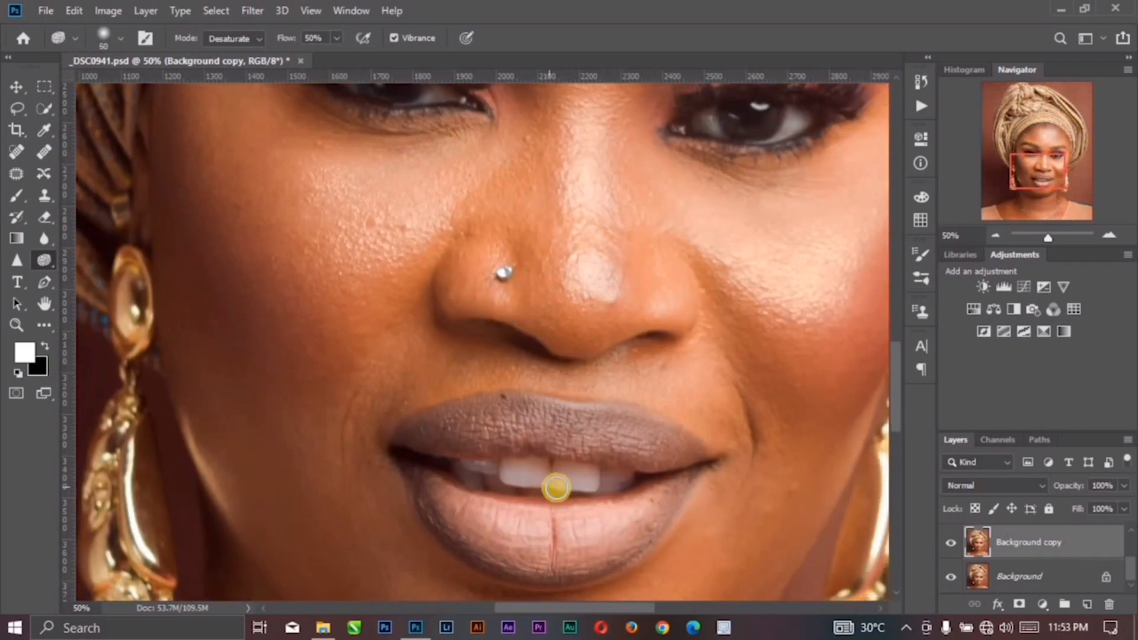
pyautogui.moveTo(553, 481)
pyautogui.mouseDown()
pyautogui.moveTo(469, 467)
pyautogui.moveTo(503, 481)
pyautogui.moveTo(619, 477)
pyautogui.moveTo(463, 465)
pyautogui.moveTo(504, 480)
pyautogui.moveTo(593, 474)
pyautogui.moveTo(579, 484)
pyautogui.moveTo(505, 476)
pyautogui.moveTo(599, 483)
pyautogui.moveTo(628, 472)
pyautogui.moveTo(563, 475)
pyautogui.mouseUp()
pyautogui.scroll(-4, 563, 477)
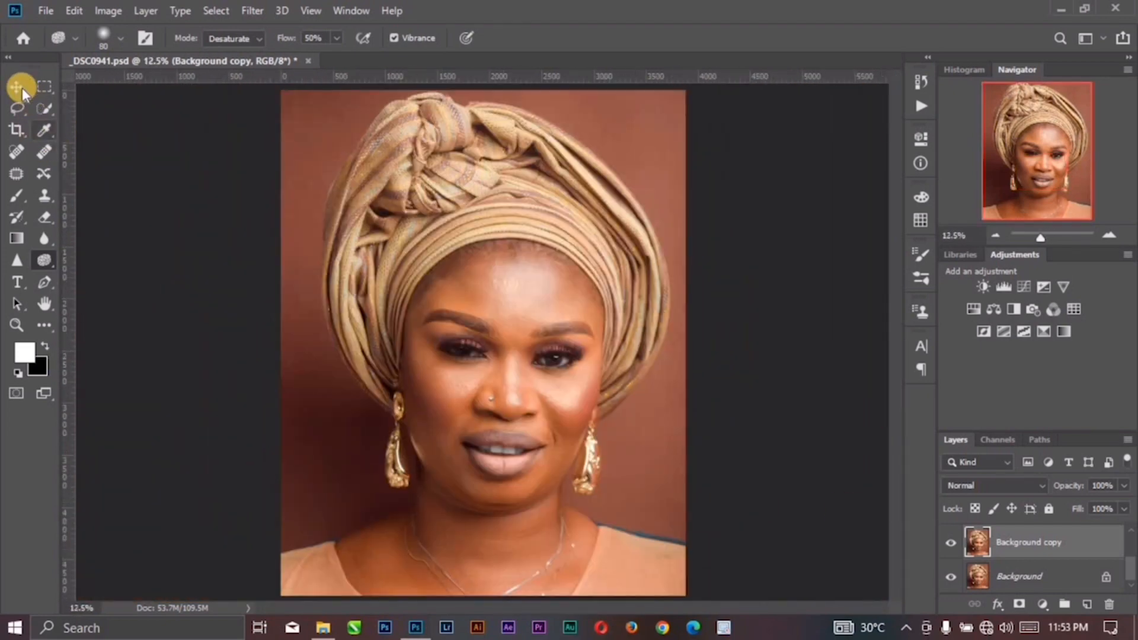
# - Toggle the Background copy layer's visibility to compare the portrait before and after the Sponge tool edits
pyautogui.click(18, 87)
pyautogui.click(954, 543)
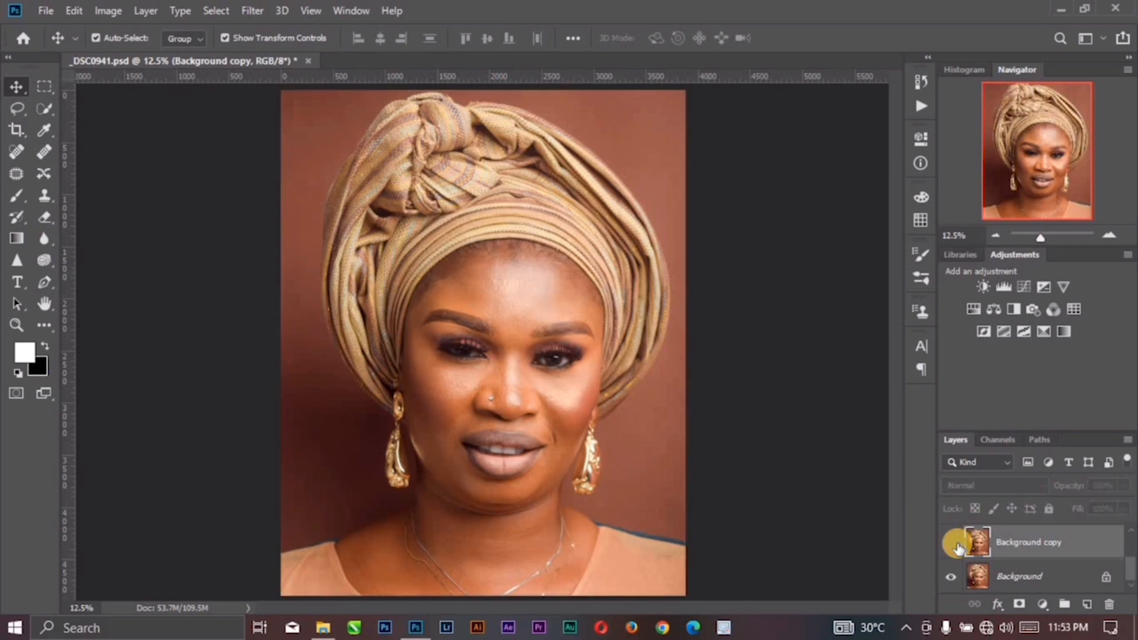
pyautogui.click(953, 544)
pyautogui.click(953, 544)
pyautogui.click(953, 544)
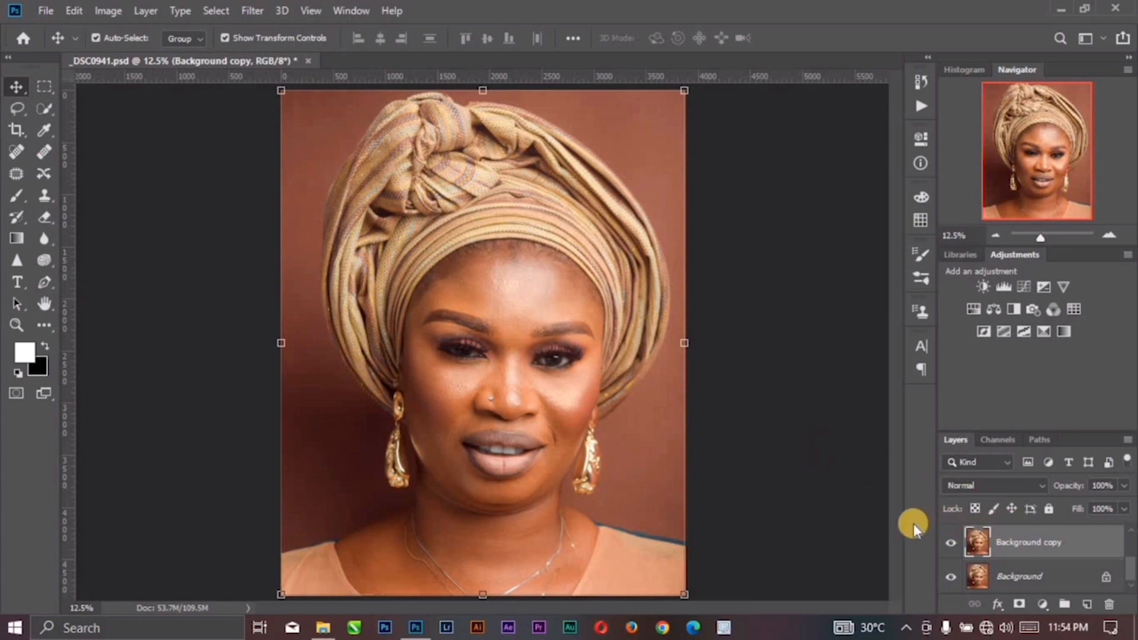
# - Delete the Background copy layer
pyautogui.click(845, 483)
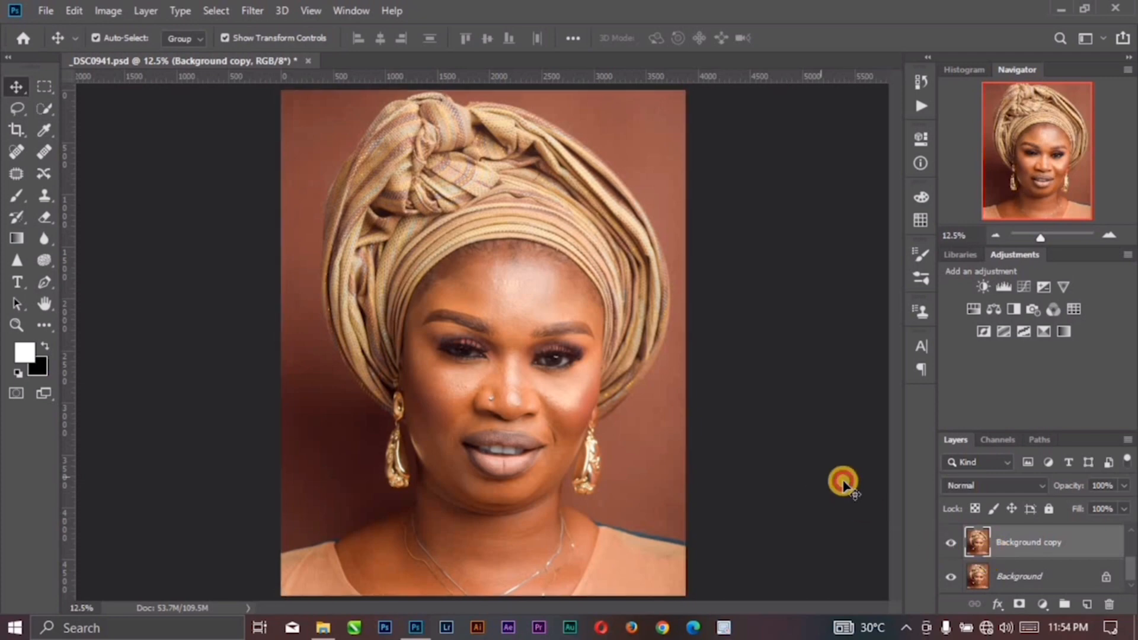
pyautogui.click(972, 542)
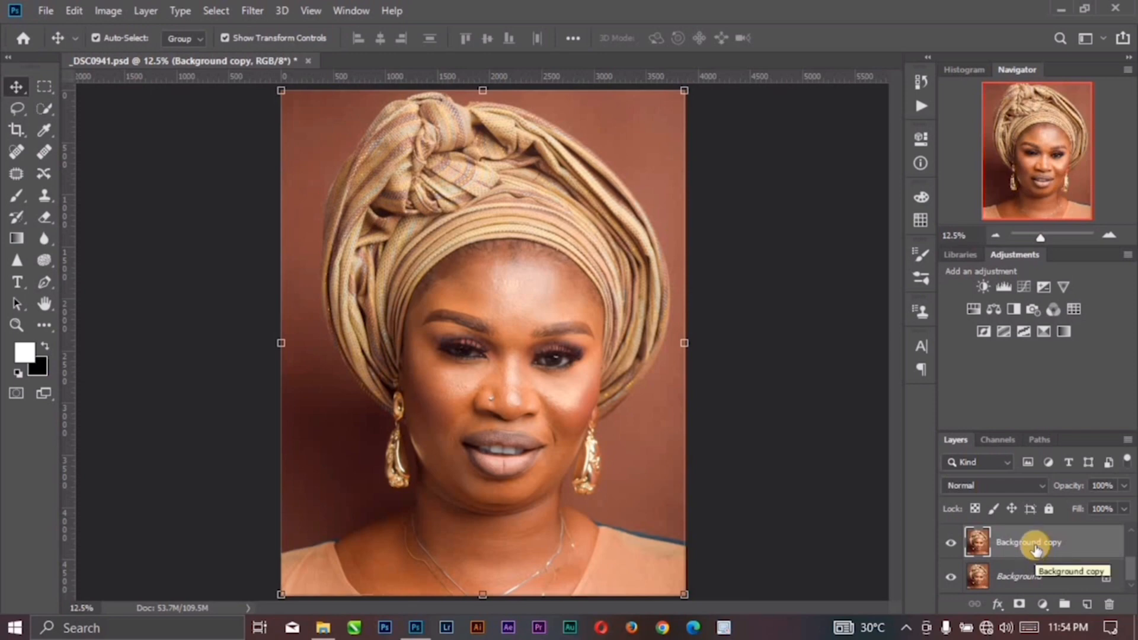
pyautogui.moveTo(1034, 544); pyautogui.dragTo(1109, 604)
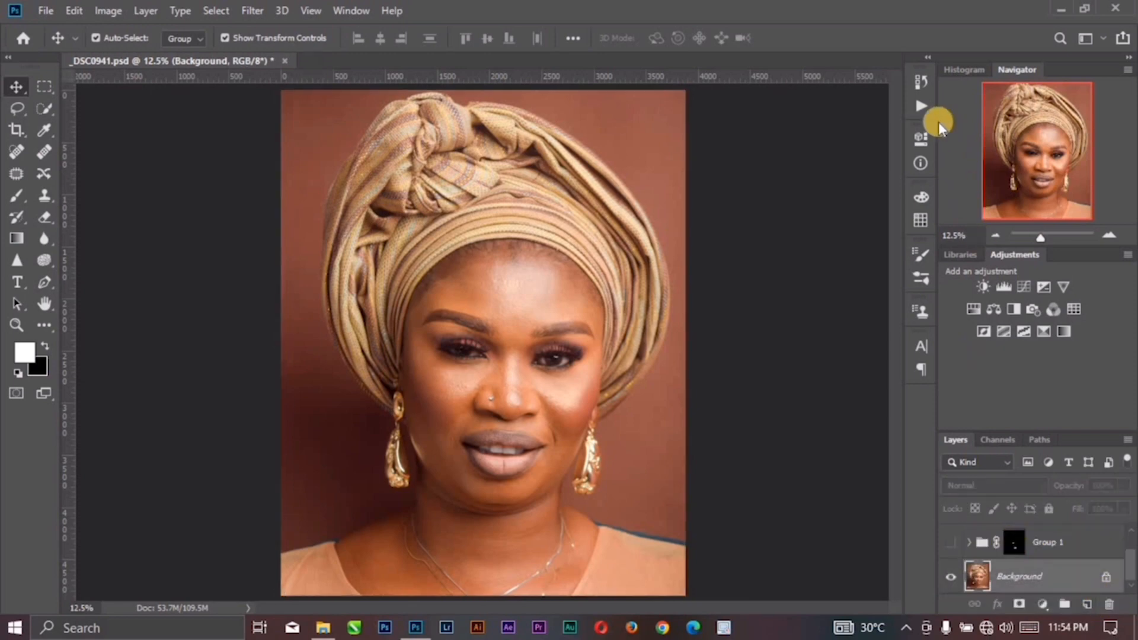
# - Delete the existing "eye & teeth white" action from the saved actions
pyautogui.click(923, 108)
pyautogui.scroll(-3, 800, 189)
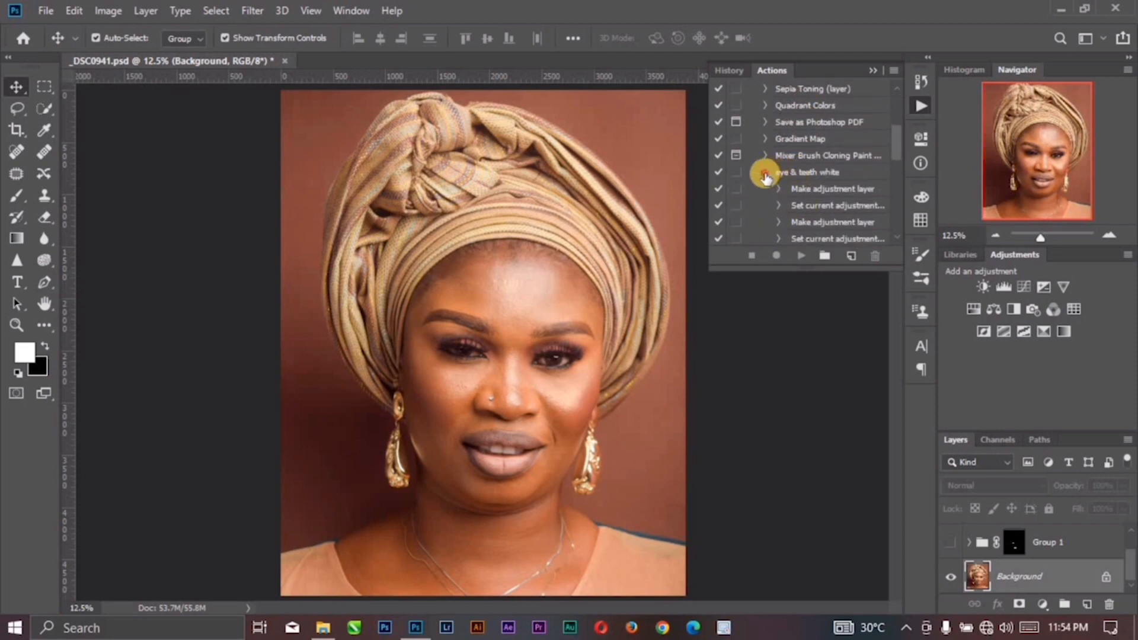
pyautogui.click(765, 172)
pyautogui.click(816, 178)
pyautogui.moveTo(819, 178); pyautogui.dragTo(875, 255)
# - Create a new action named "Eye & Teeth whiting" in the CV Retain and Refine Skill 1 set and start recording it
pyautogui.scroll(-1, 817, 203)
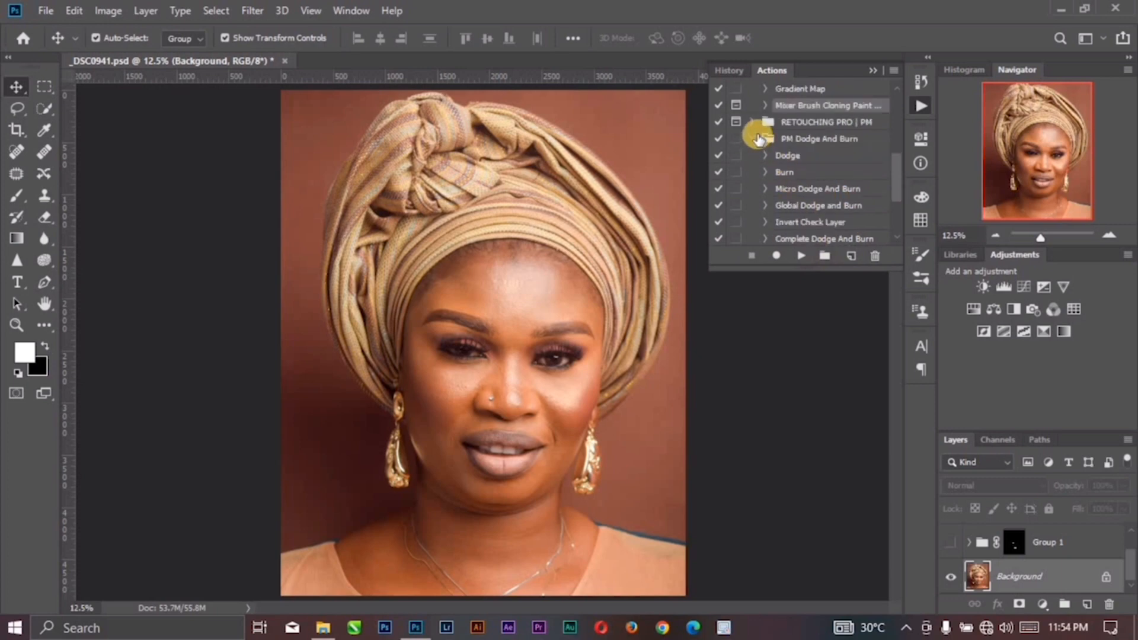
pyautogui.click(758, 139)
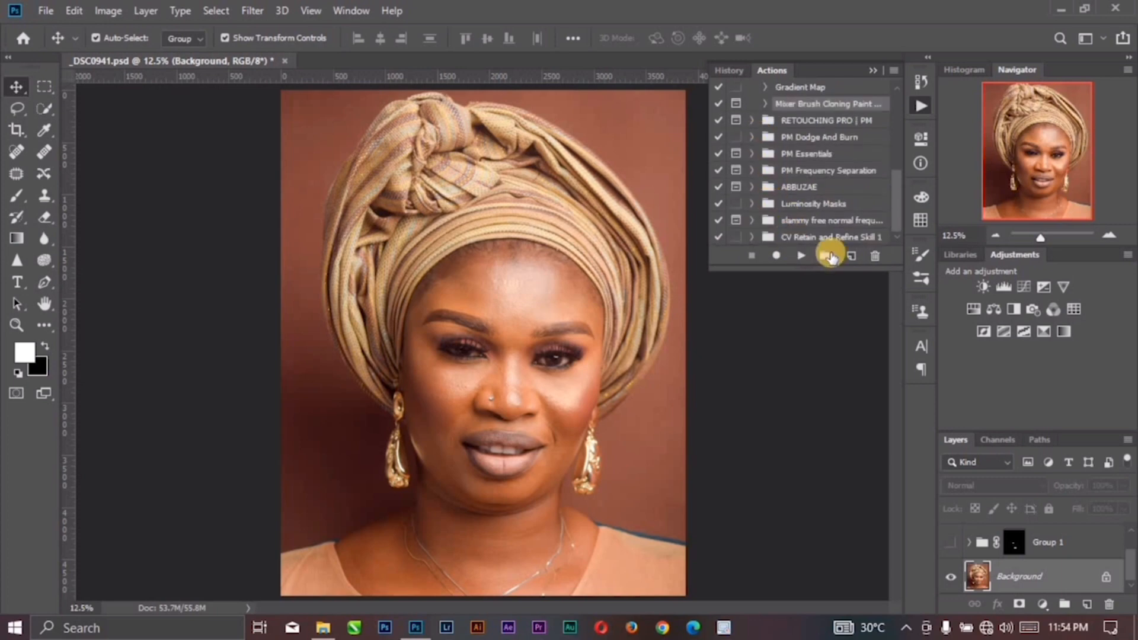
pyautogui.click(789, 237)
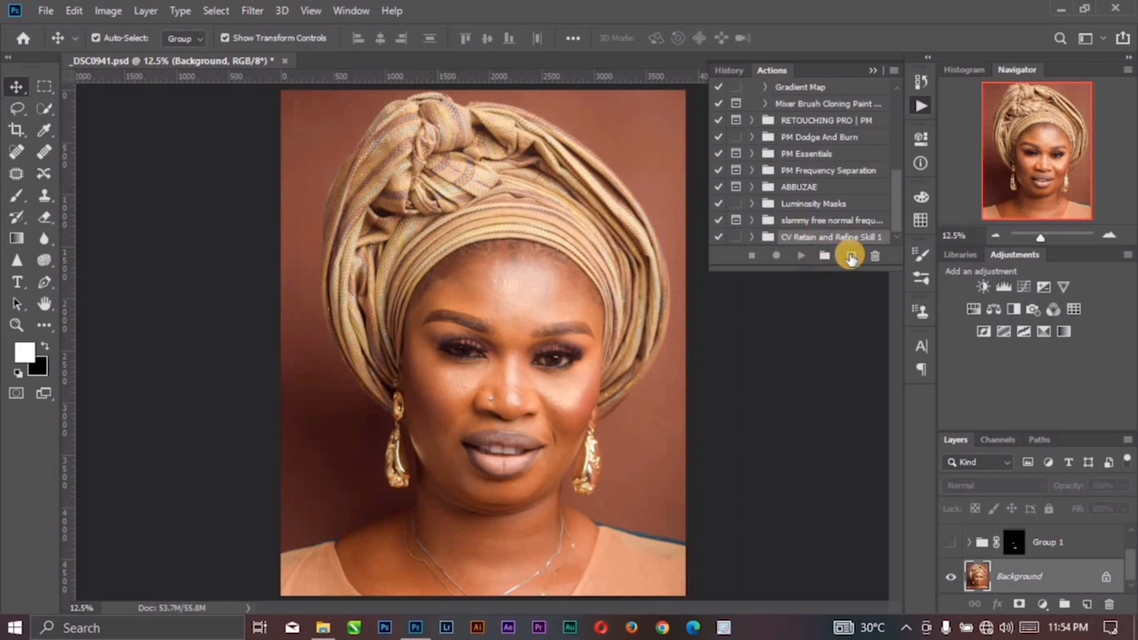
pyautogui.click(852, 257)
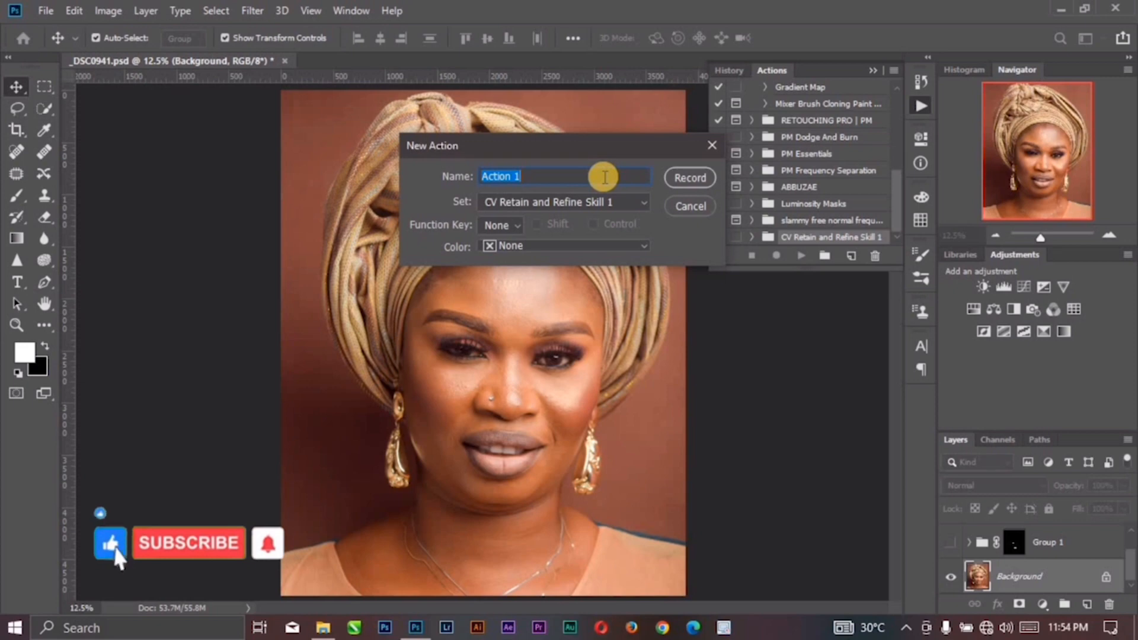
pyautogui.write('Eye &')
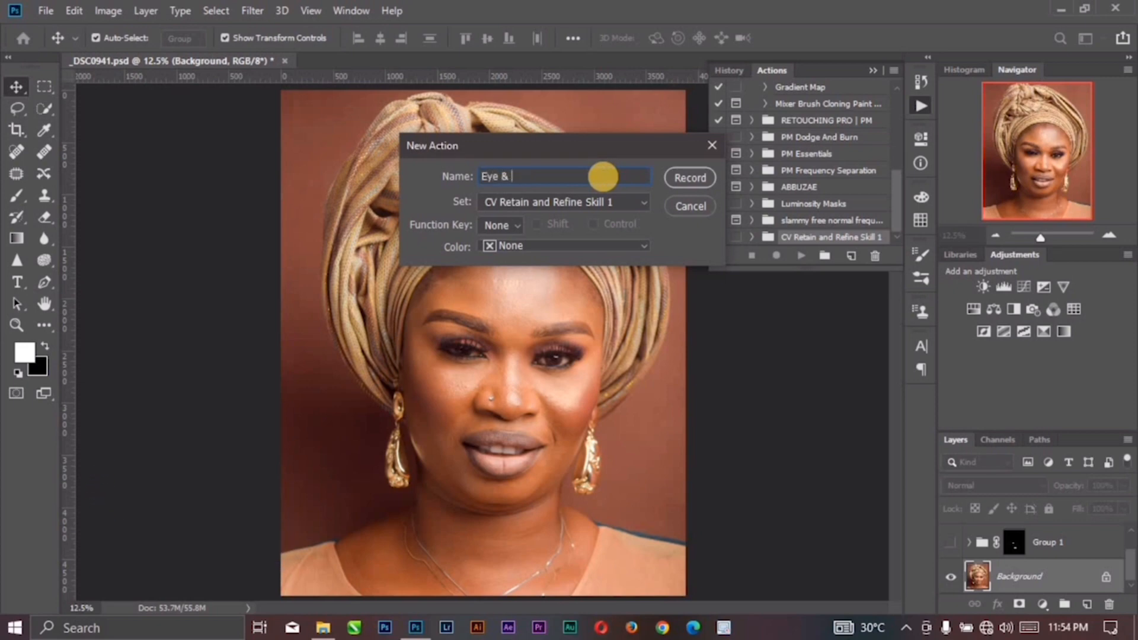
pyautogui.write(' Teethb')
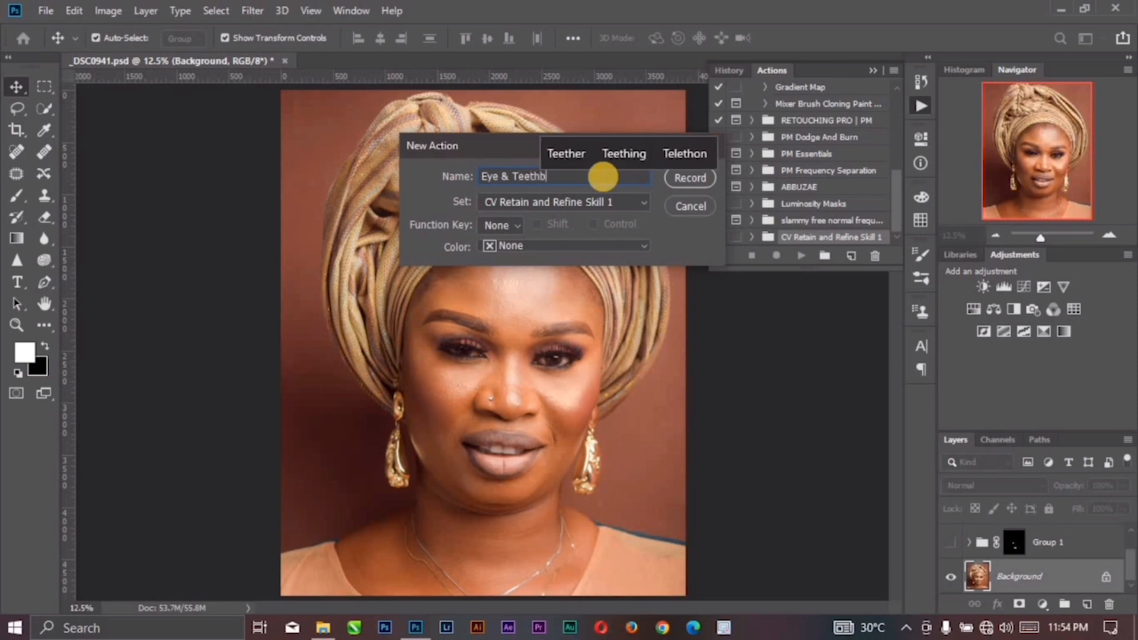
pyautogui.press('BackSpace')
pyautogui.write(' wh')
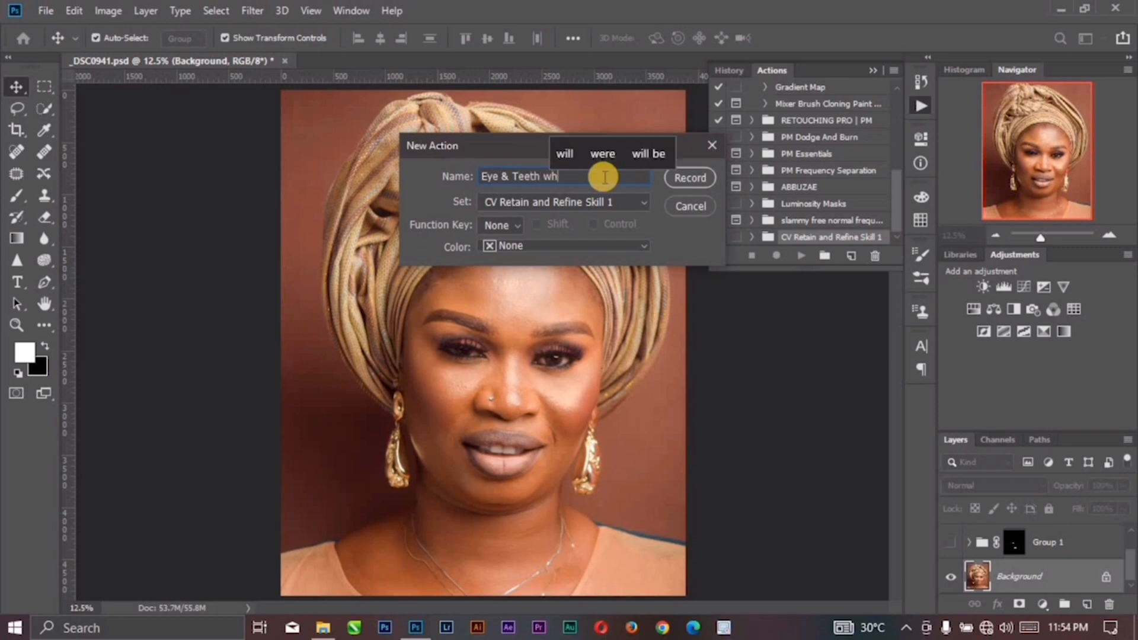
pyautogui.write('iting')
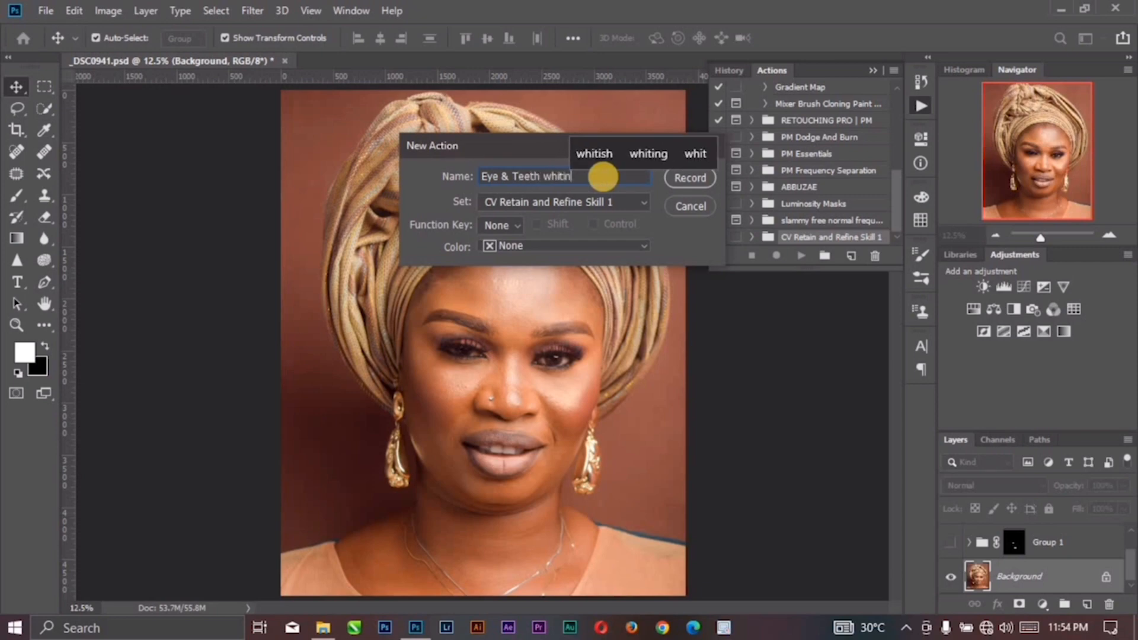
pyautogui.click(684, 176)
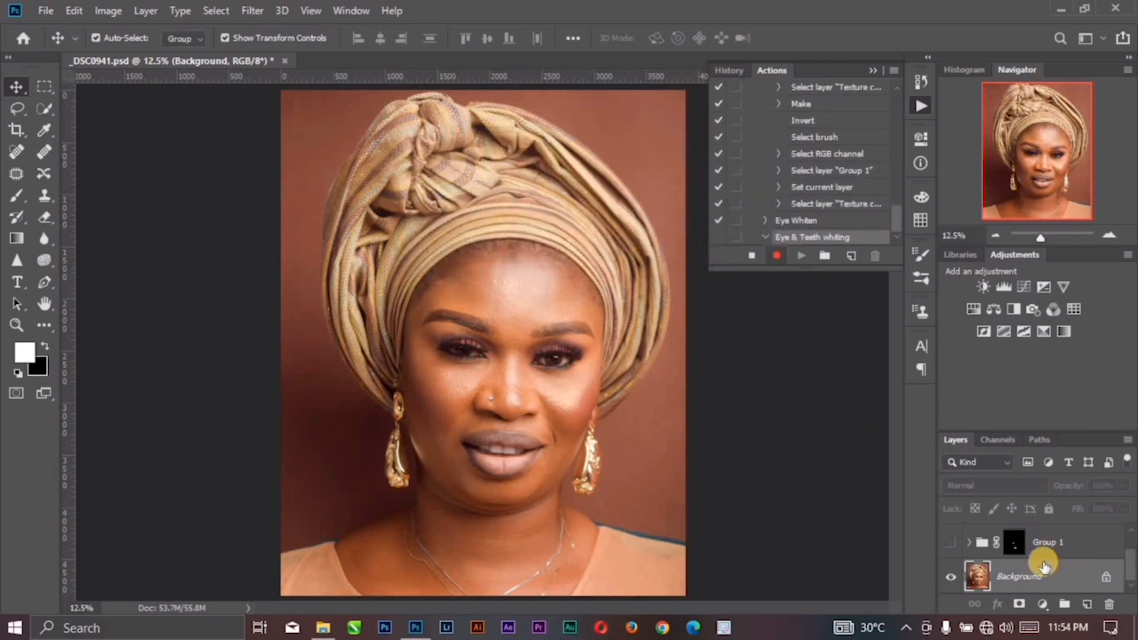
# - Delete Group 1 and the Vibrance 1 layer, stopping the action recording between the two deletions
pyautogui.moveTo(1059, 542); pyautogui.dragTo(1109, 604)
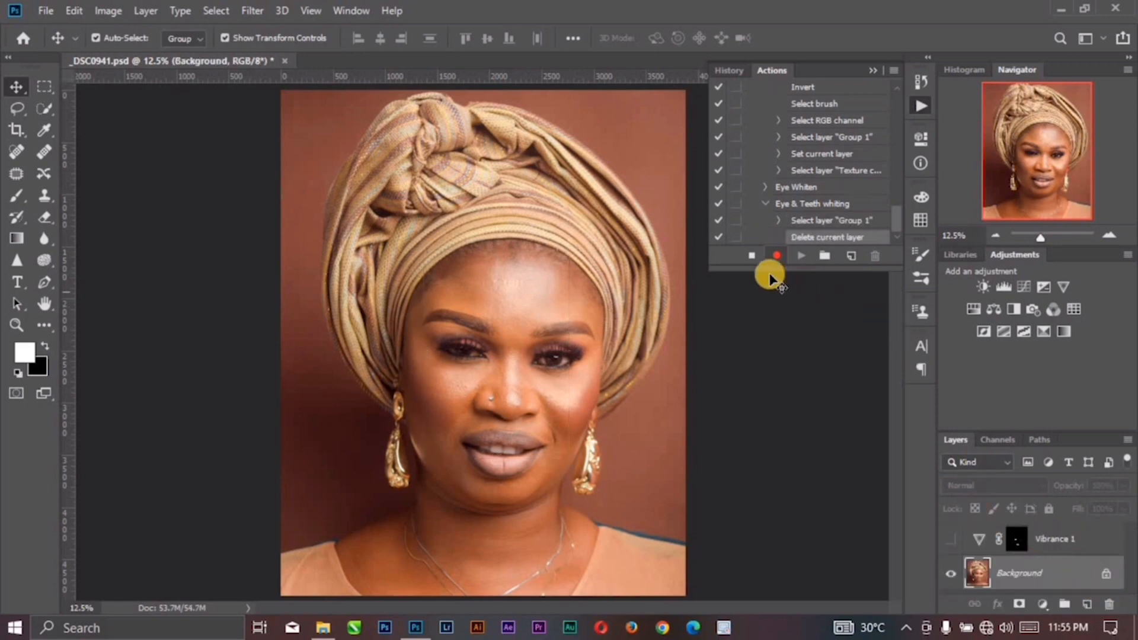
pyautogui.click(751, 256)
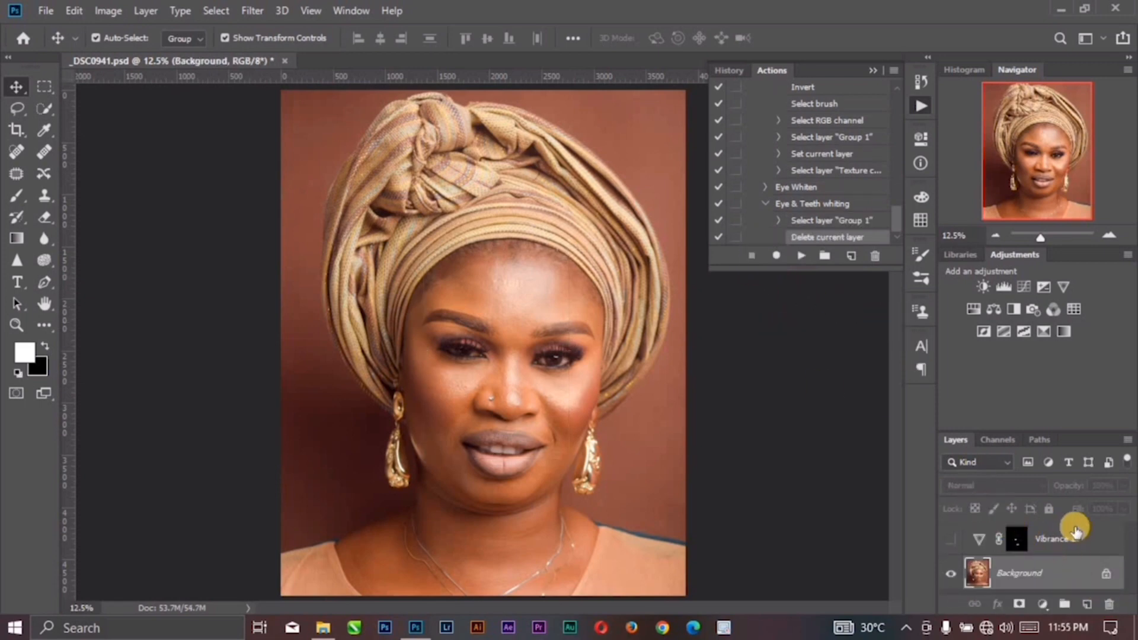
pyautogui.moveTo(1076, 534); pyautogui.dragTo(1109, 605)
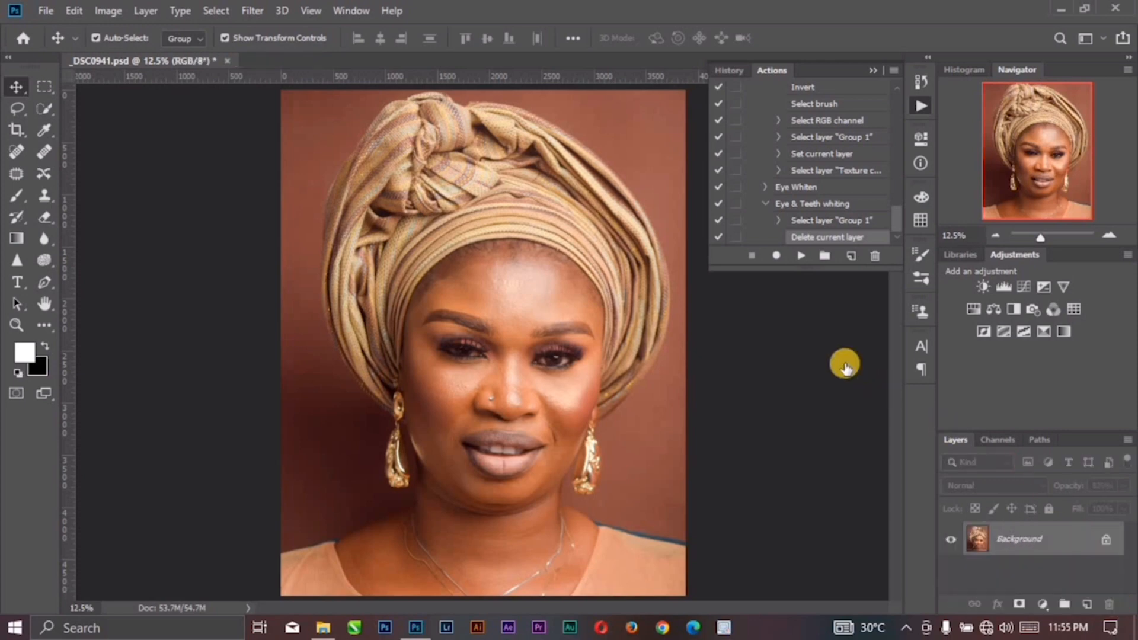
# - Delete the "Eye & Teeth whiting" and "Eye Whiten" actions from the CV Retain and Refine Skill 1 set
pyautogui.click(765, 205)
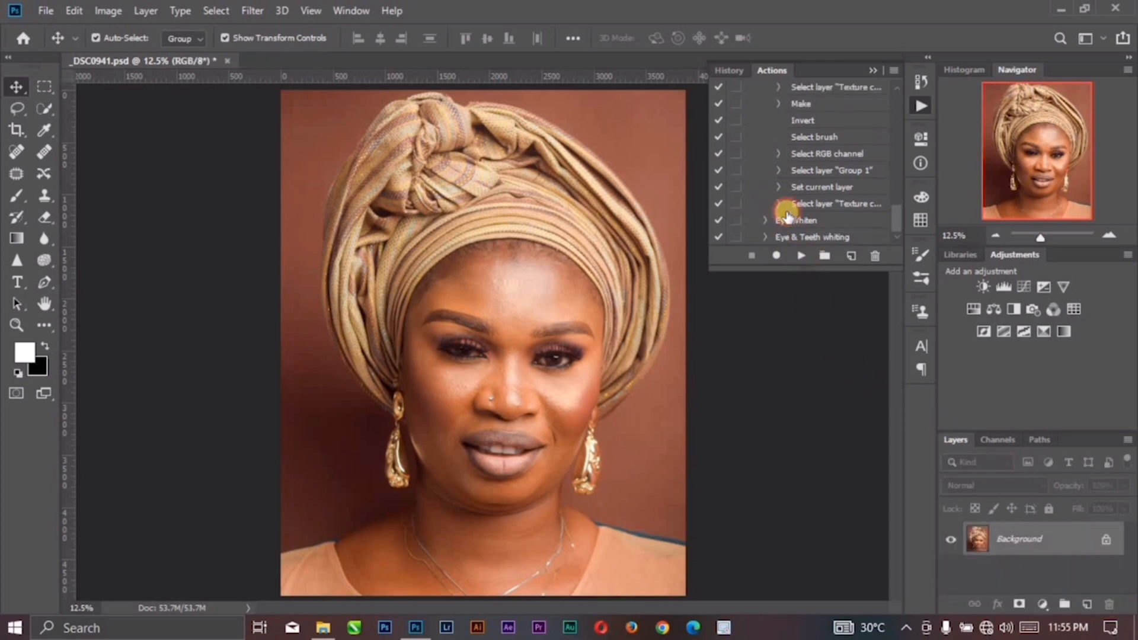
pyautogui.moveTo(837, 238); pyautogui.dragTo(880, 262)
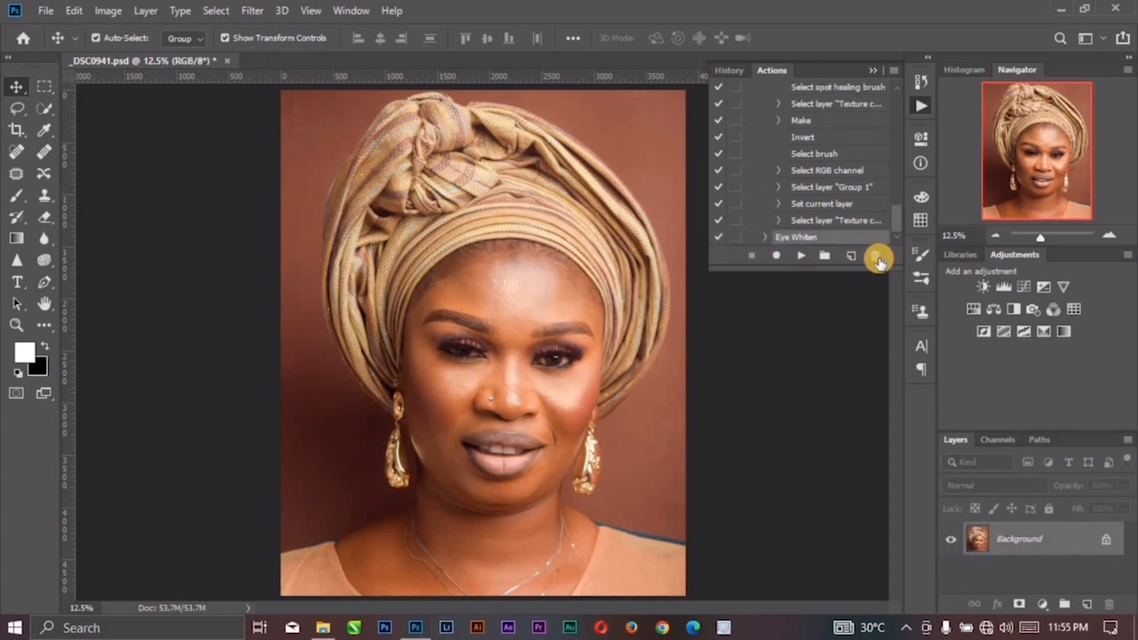
pyautogui.moveTo(790, 238); pyautogui.dragTo(876, 257)
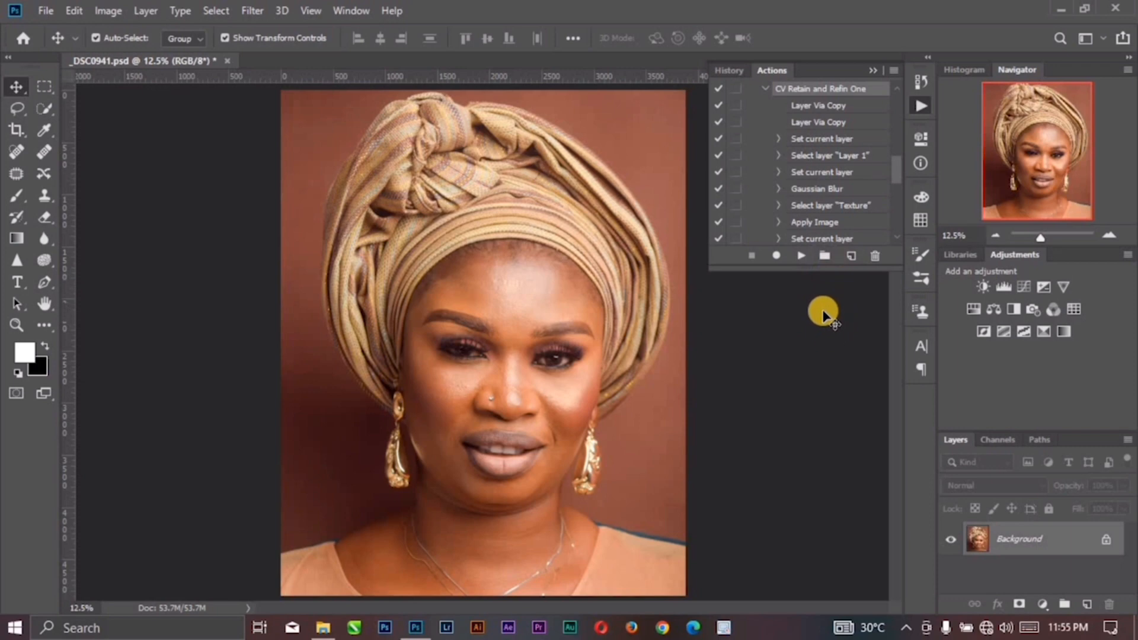
# - Set up a new action named "Eye & Teeth Whiting" in the CV Retain and Refine Skill 1 set
pyautogui.click(852, 258)
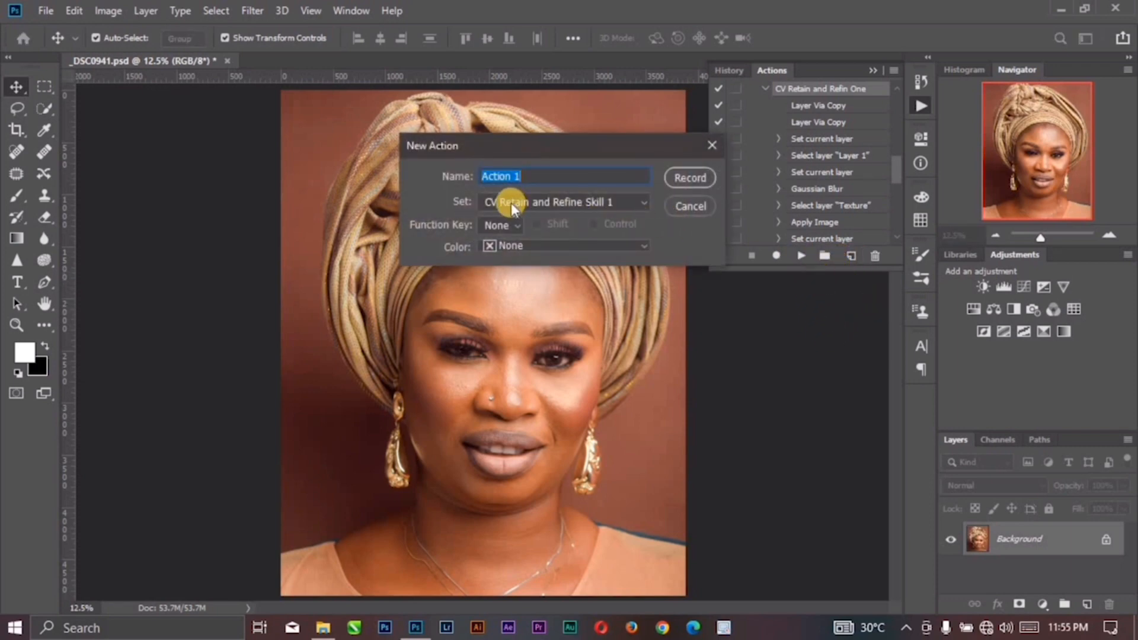
pyautogui.write('R')
pyautogui.press('BackSpace')
pyautogui.write('Eye ')
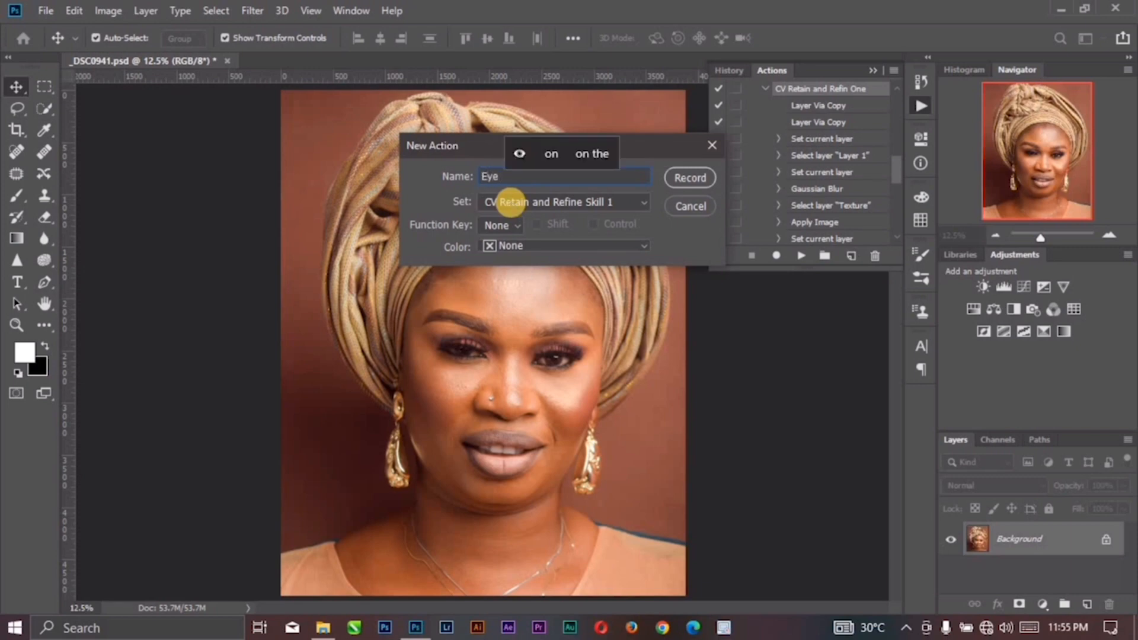
pyautogui.write('& Tee')
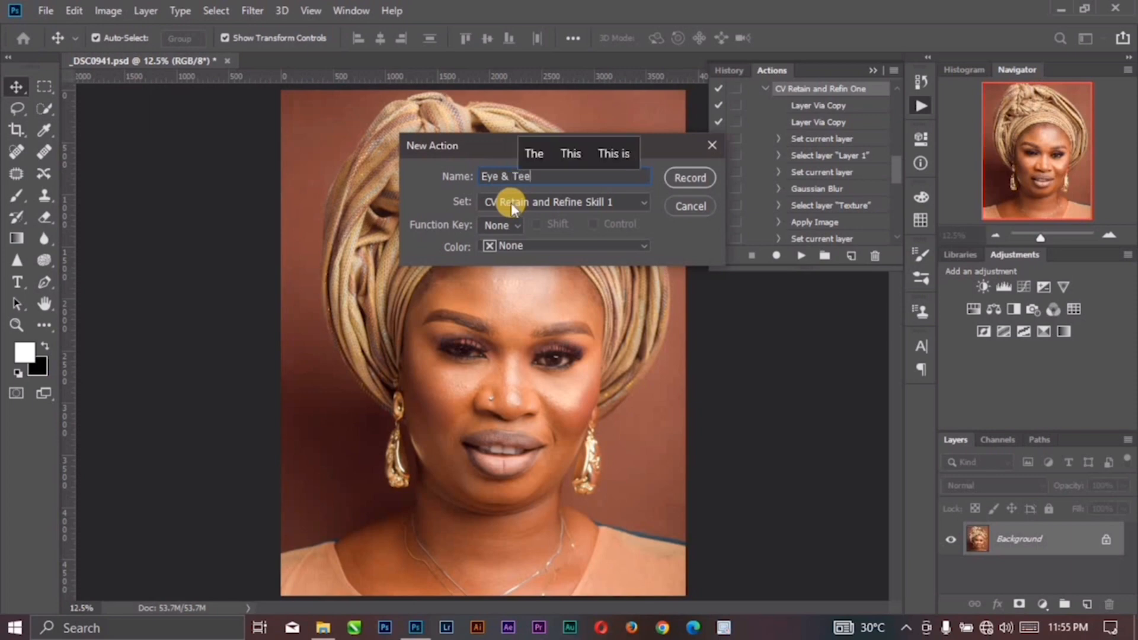
pyautogui.write('th W')
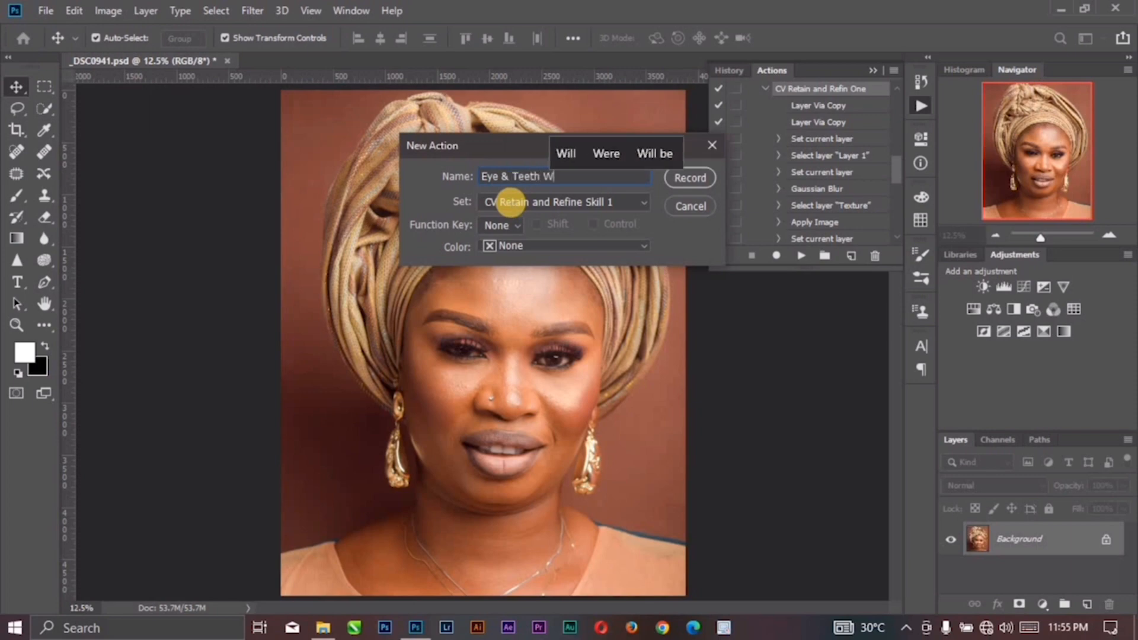
pyautogui.write('hiting')
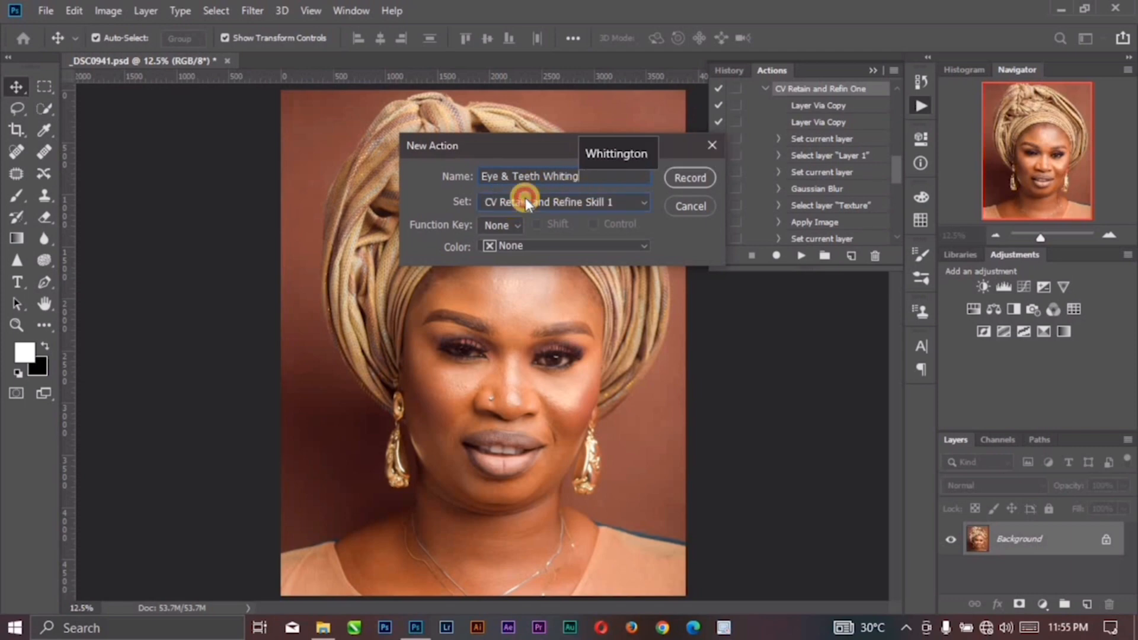
pyautogui.click(525, 197)
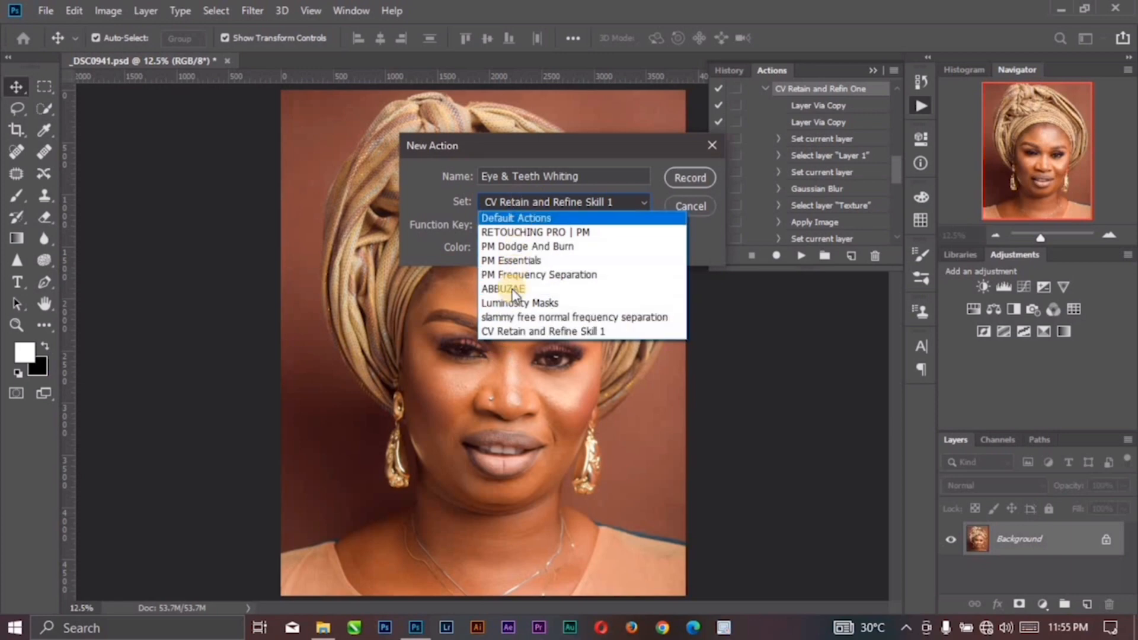
pyautogui.click(507, 331)
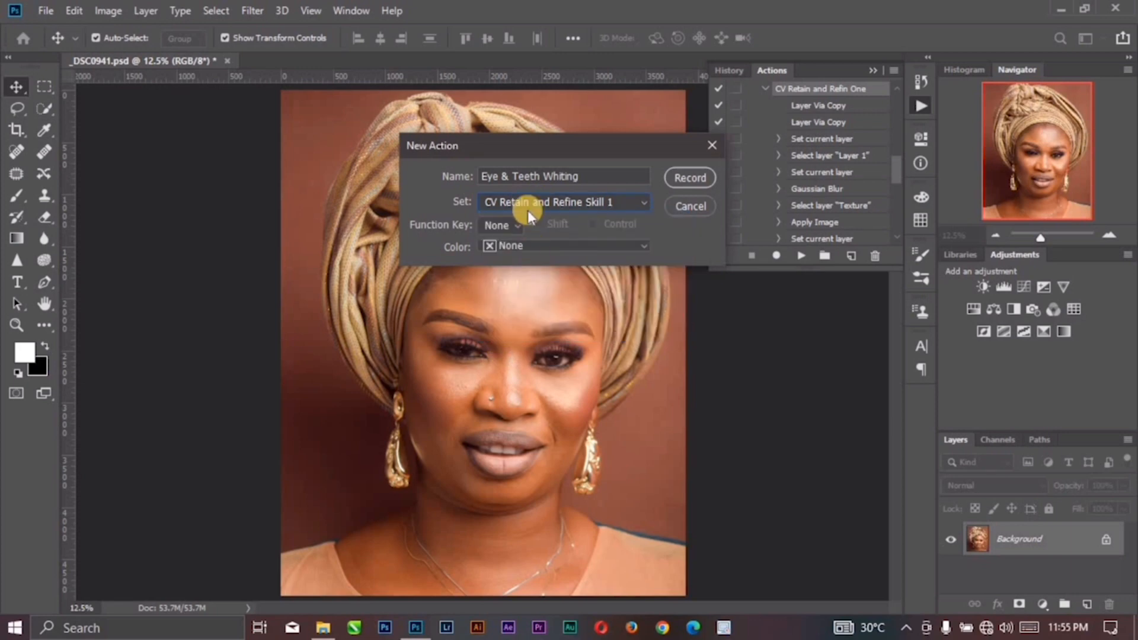
# - Give the new action the color Blue without a function key and start recording it
pyautogui.click(500, 227)
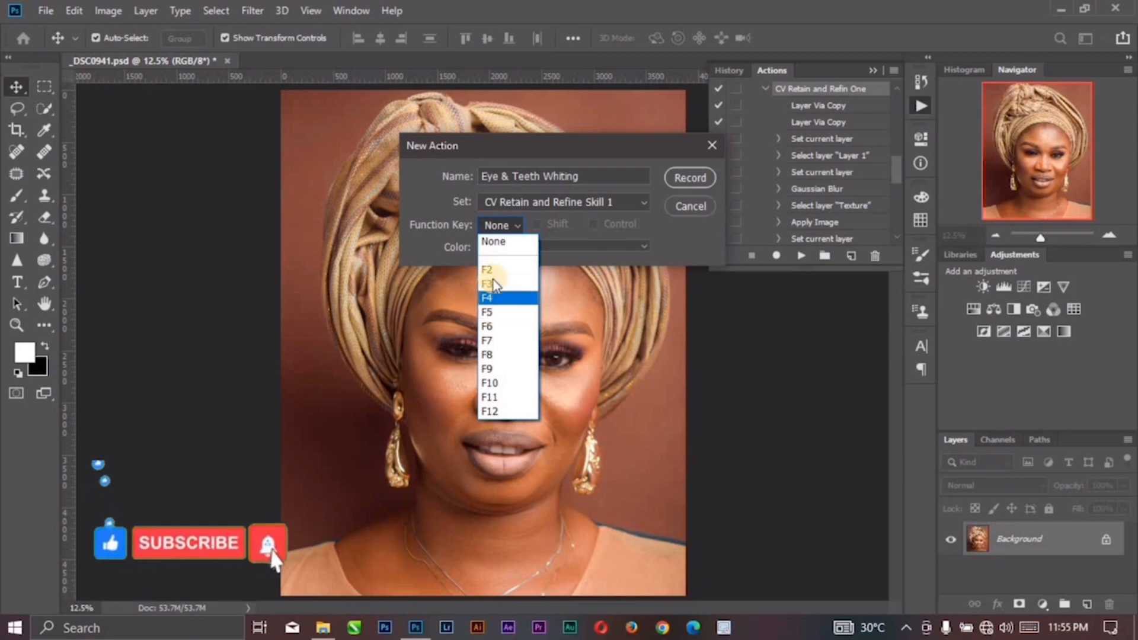
pyautogui.click(568, 227)
pyautogui.click(549, 240)
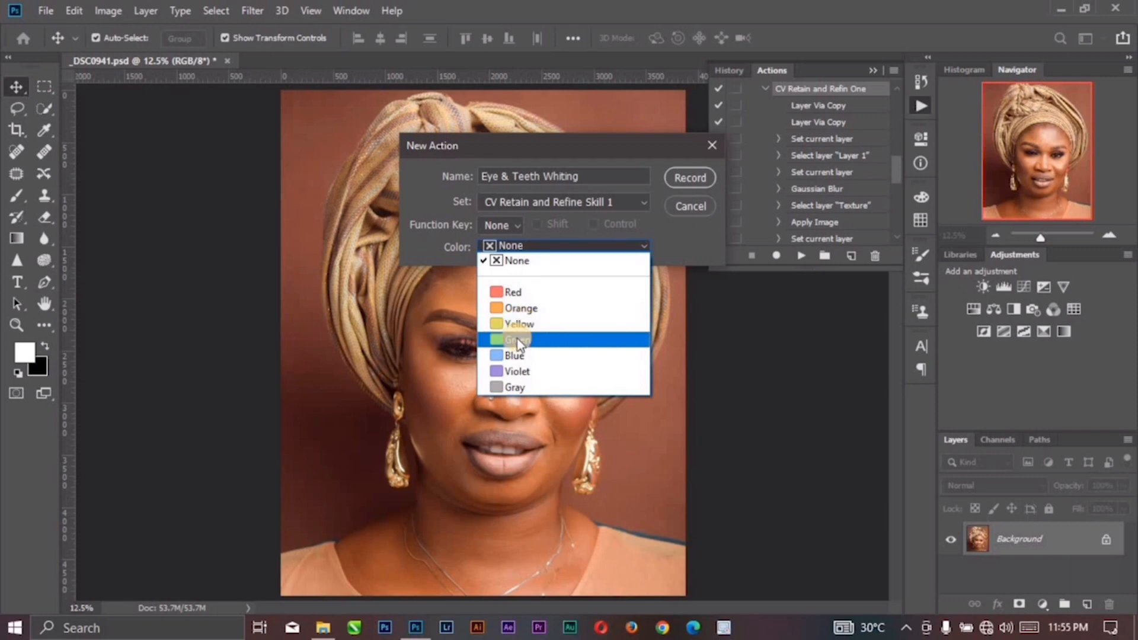
pyautogui.click(514, 356)
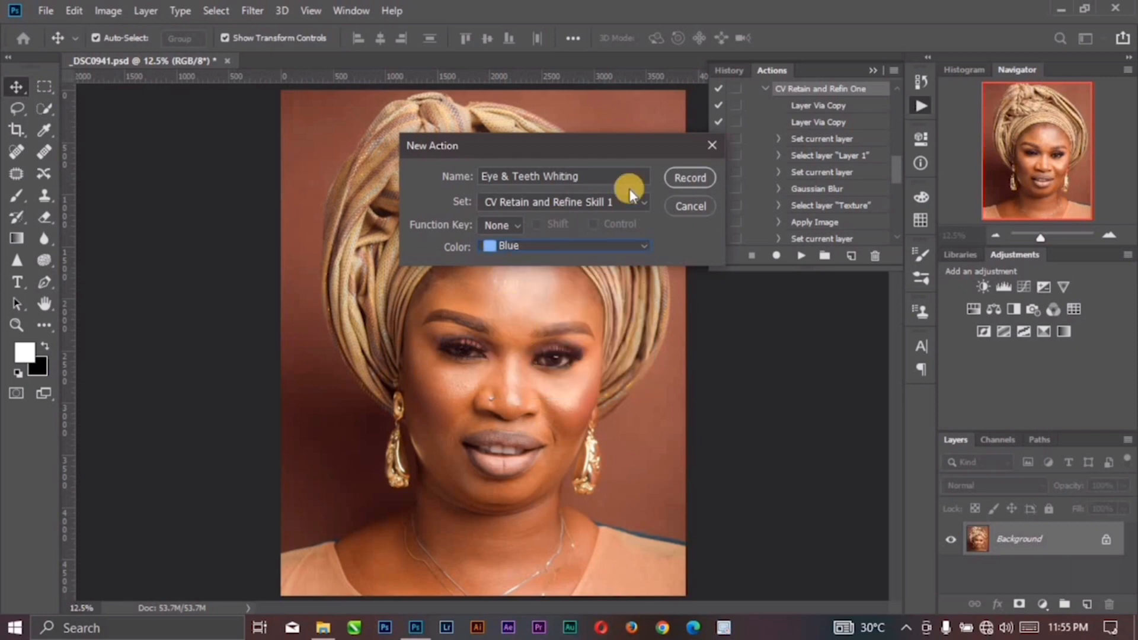
pyautogui.click(688, 178)
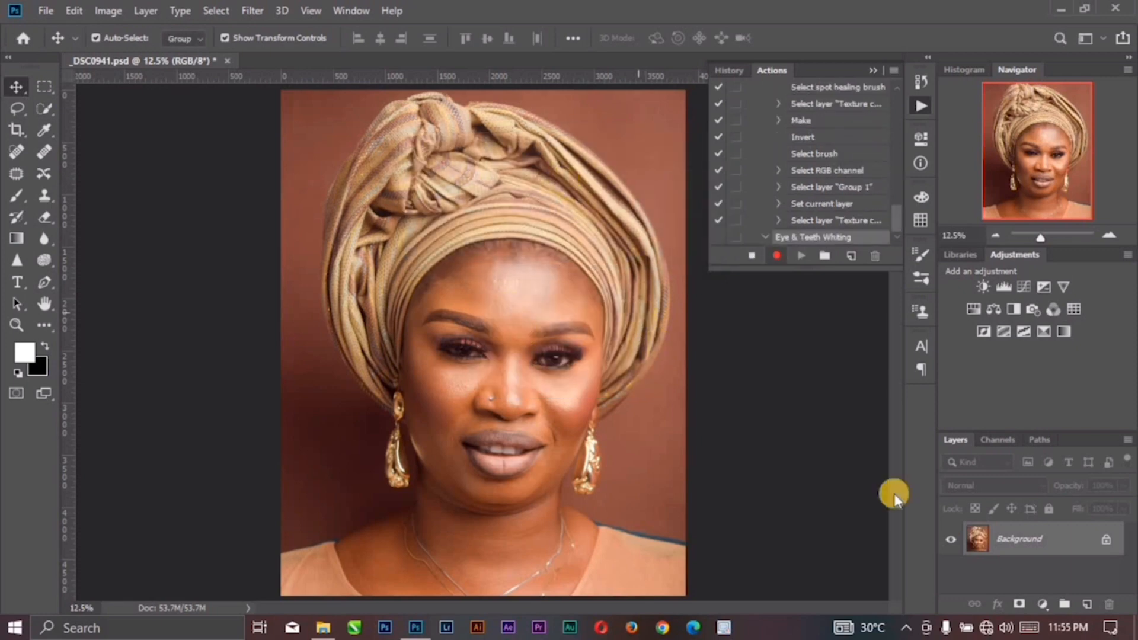
# - Add a Brightness/Contrast adjustment layer above the Background with brightness set to 51
pyautogui.click(1042, 604)
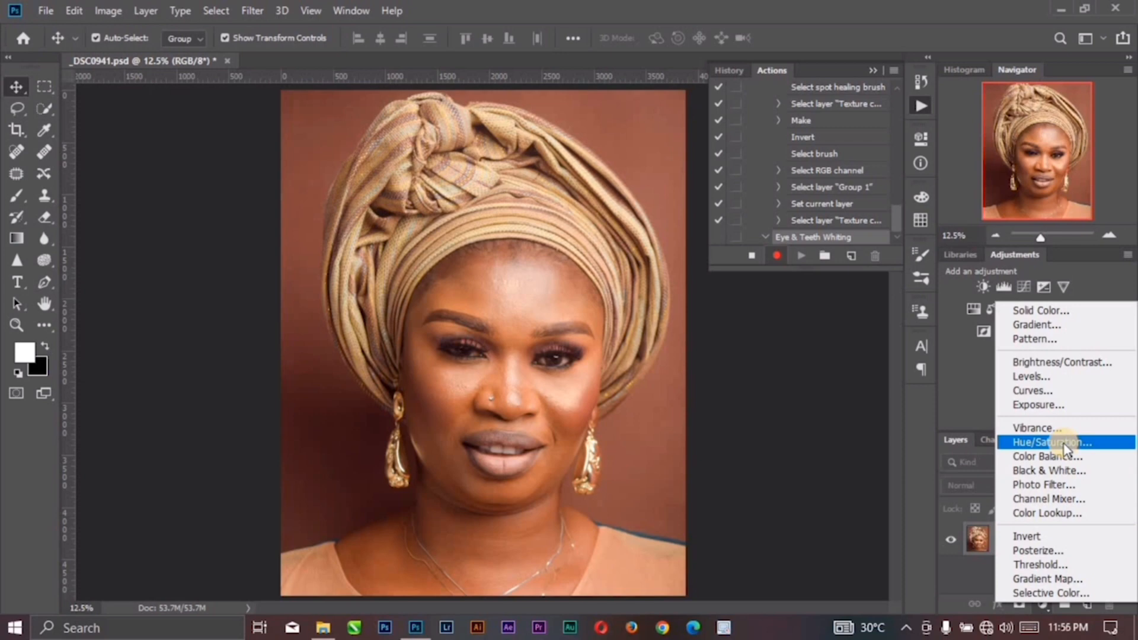
pyautogui.click(1053, 361)
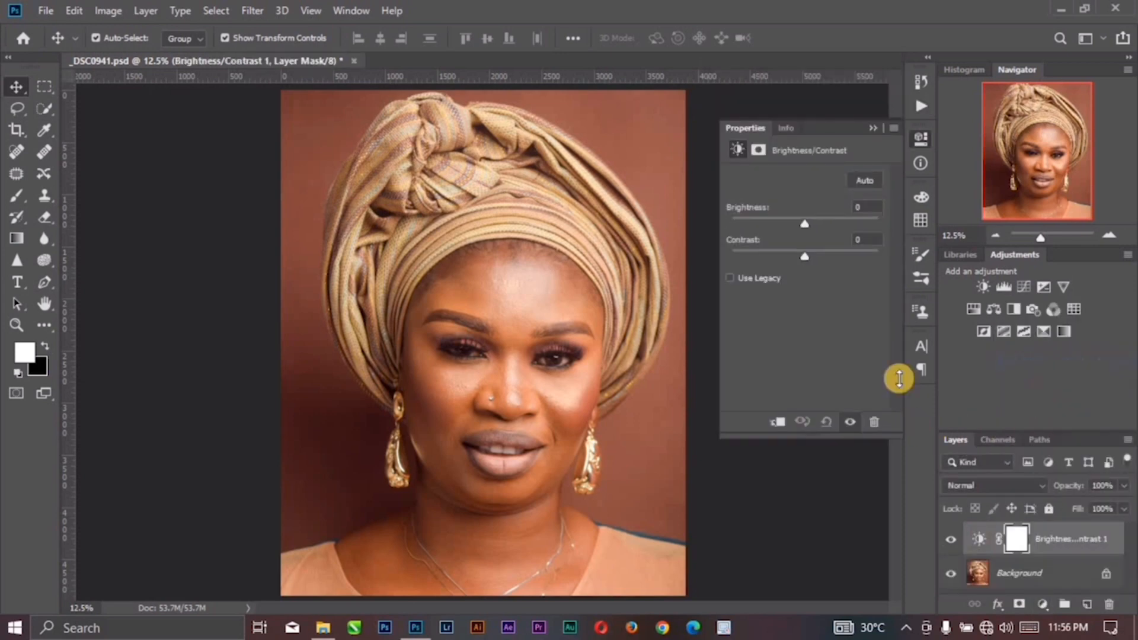
pyautogui.moveTo(805, 224); pyautogui.dragTo(819, 231)
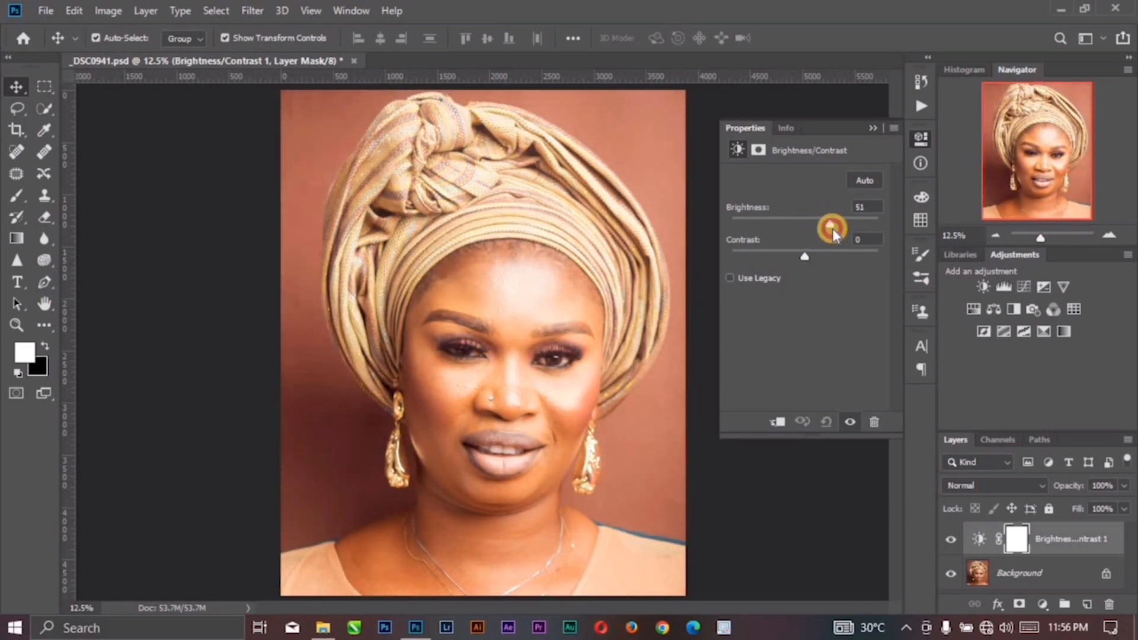
pyautogui.click(874, 129)
# - Add a Hue/Saturation adjustment layer and set its saturation to -100
pyautogui.click(1042, 604)
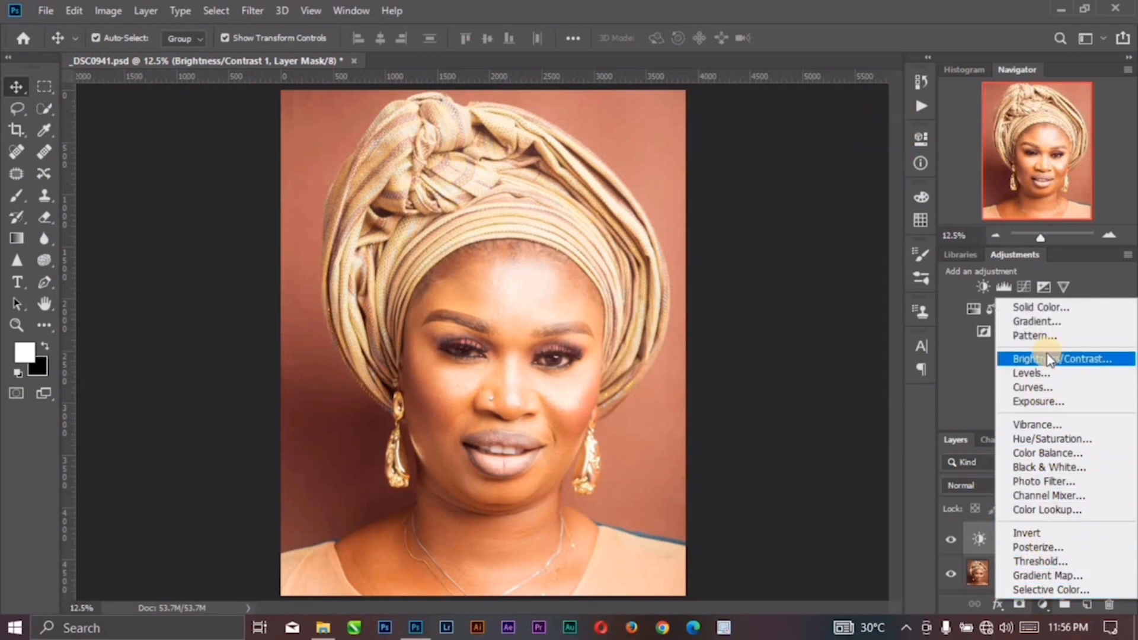
pyautogui.click(1044, 437)
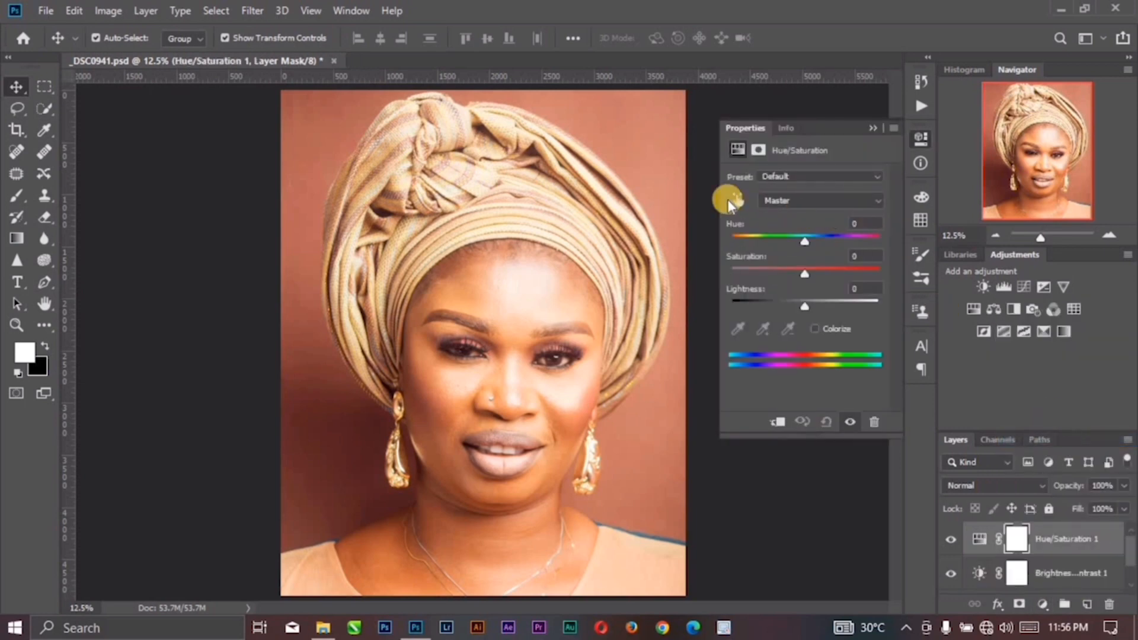
pyautogui.moveTo(801, 272); pyautogui.dragTo(717, 275)
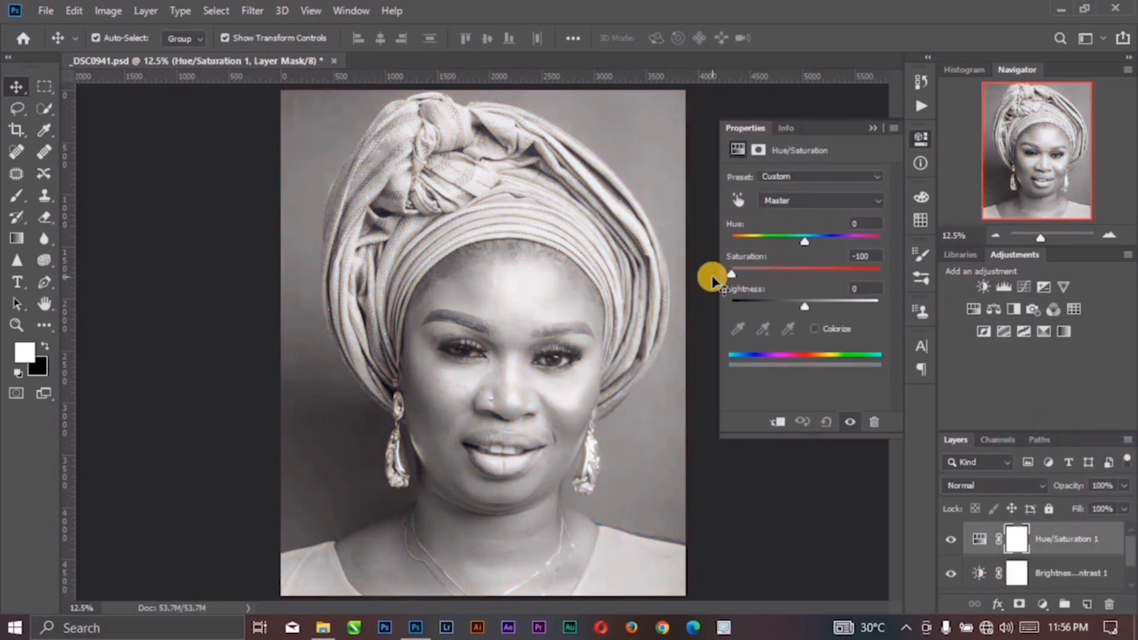
pyautogui.click(871, 128)
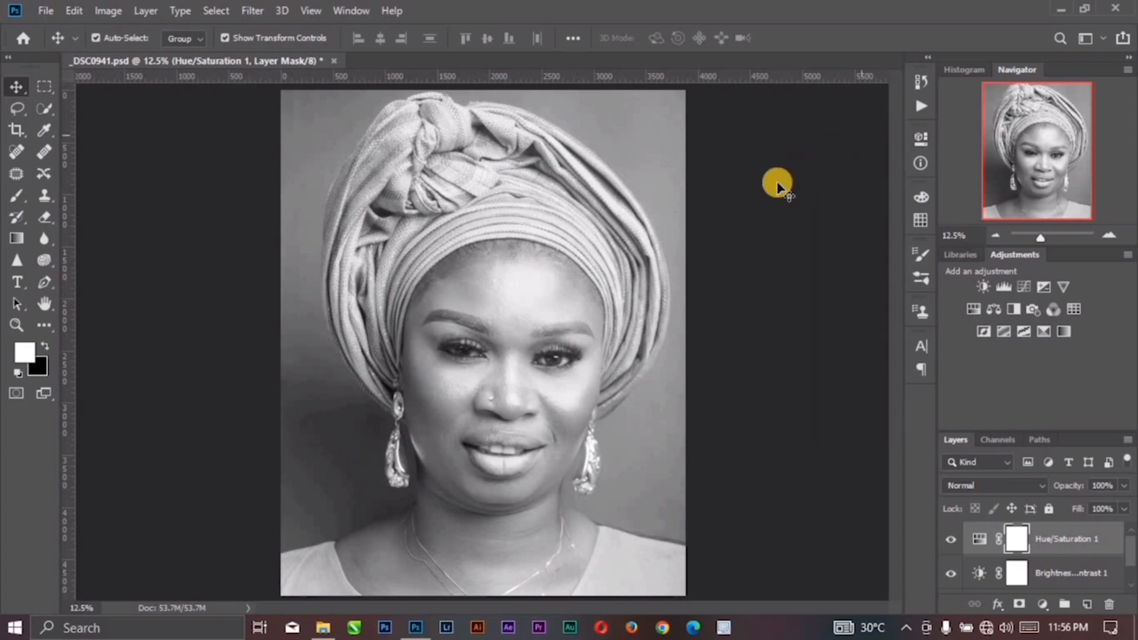
# - Add a Photo Filter adjustment layer using Cooling Filter (82) at 10% density
pyautogui.click(1043, 604)
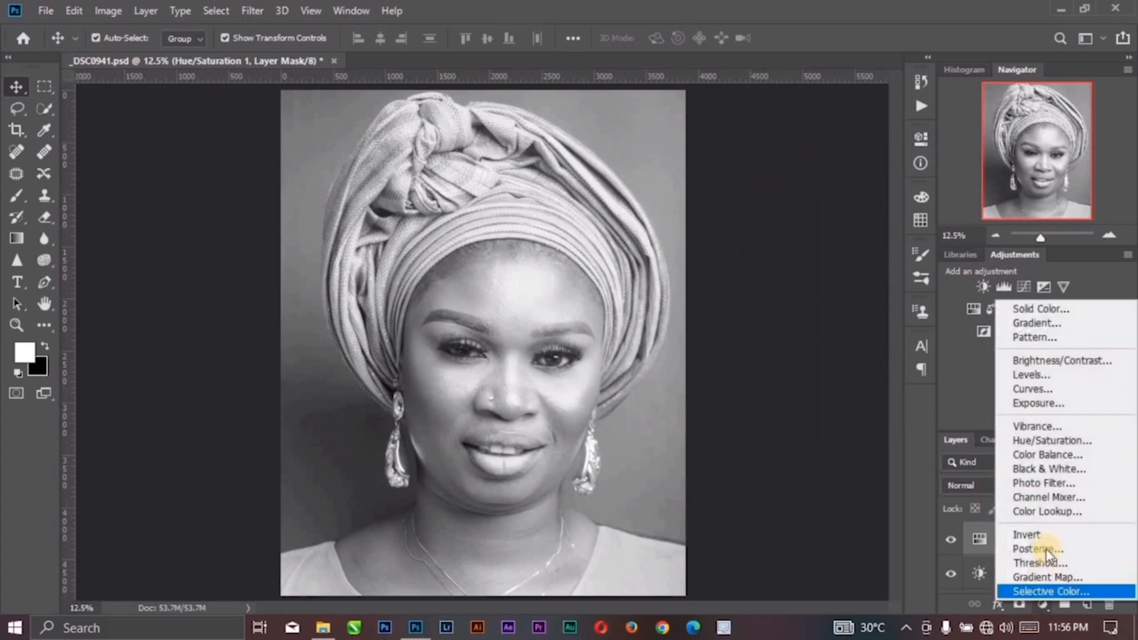
pyautogui.click(1054, 481)
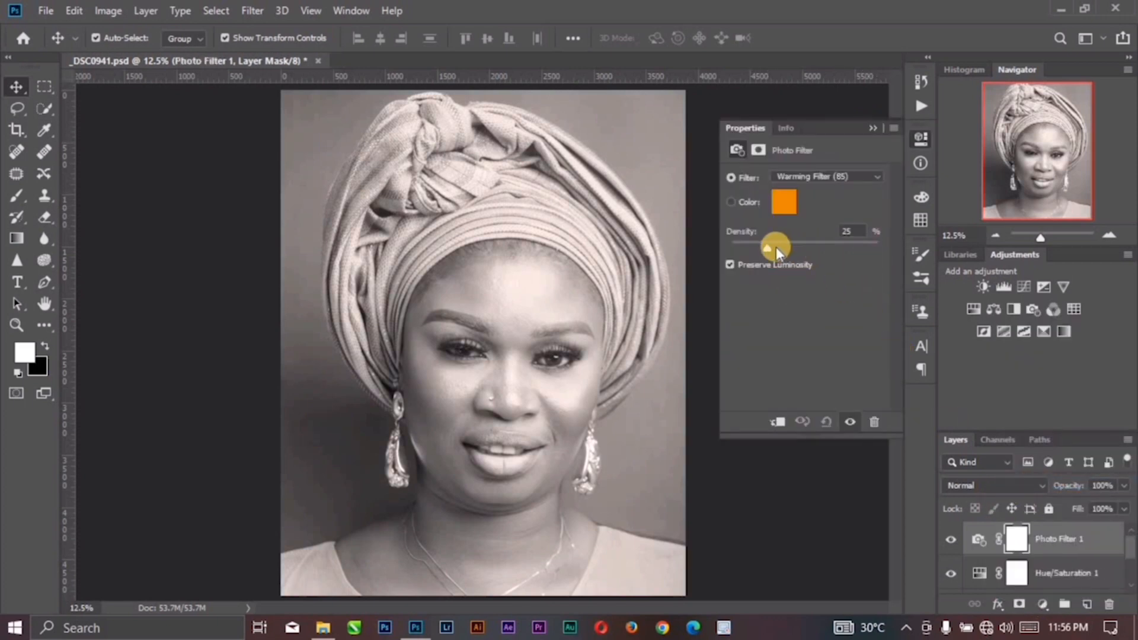
pyautogui.click(787, 177)
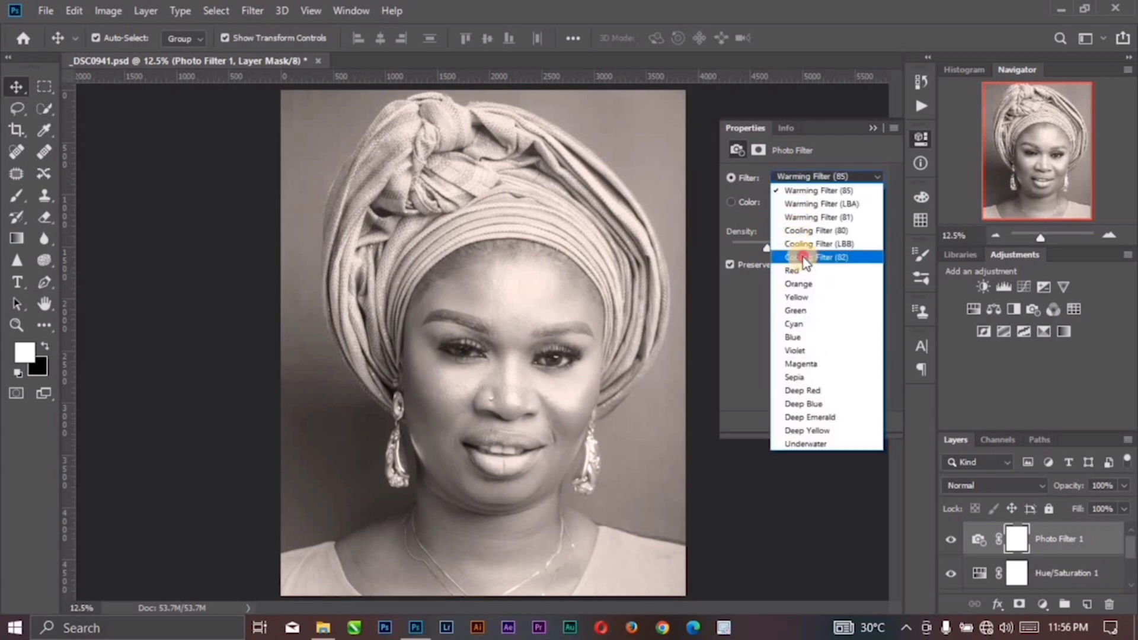
pyautogui.click(777, 251)
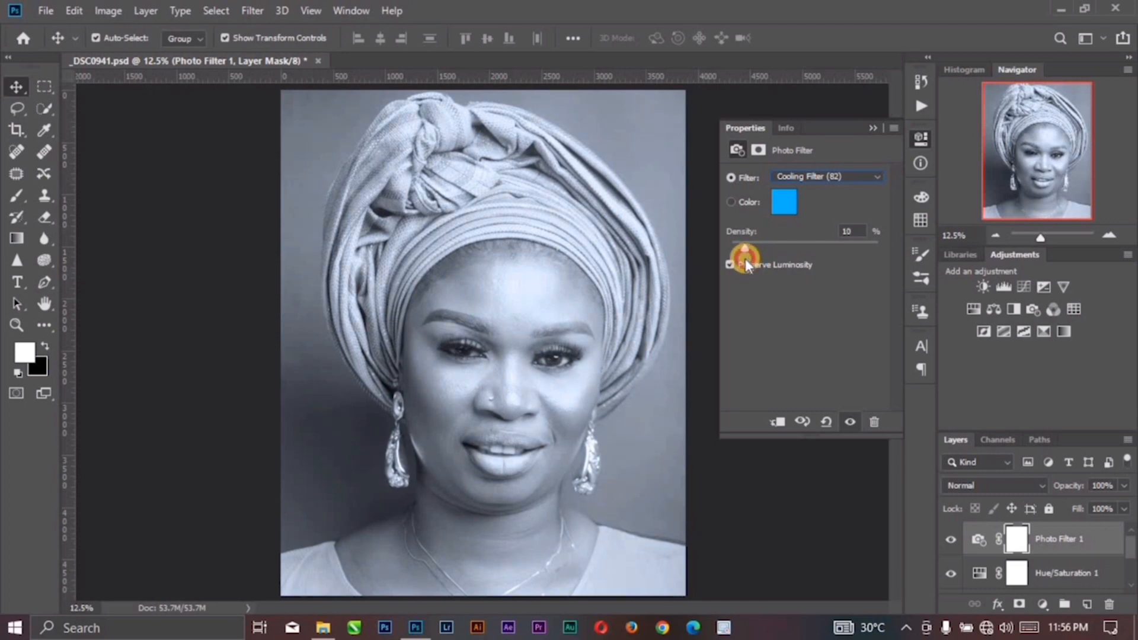
pyautogui.click(875, 129)
# - Group the three adjustment layers and hide the group's effect with a black layer mask
pyautogui.scroll(-1, 1043, 569)
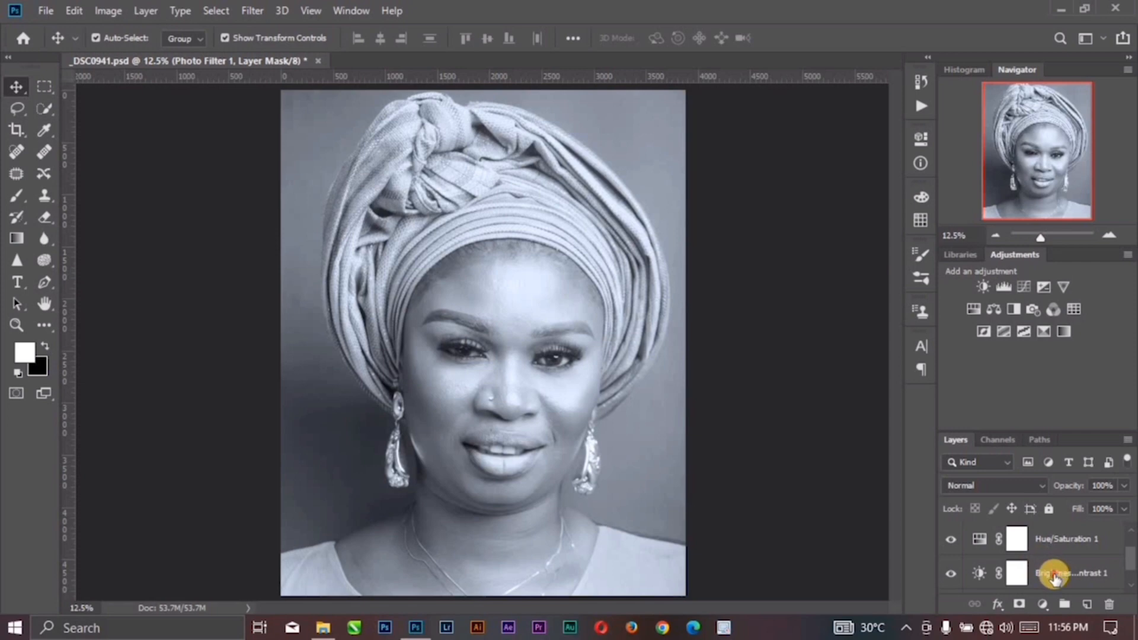
pyautogui.keyDown('shift'); pyautogui.click(1055, 578); pyautogui.keyUp('shift')
pyautogui.hotkey('ctrl', 'g')
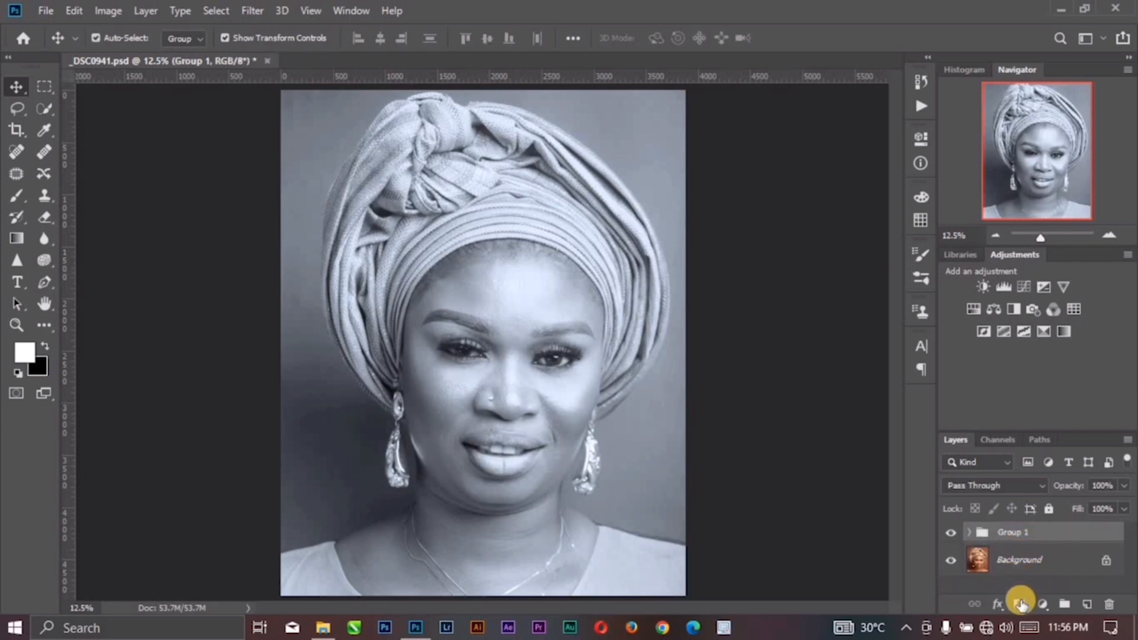
pyautogui.keyDown('alt'); pyautogui.click(1020, 603); pyautogui.keyUp('alt')
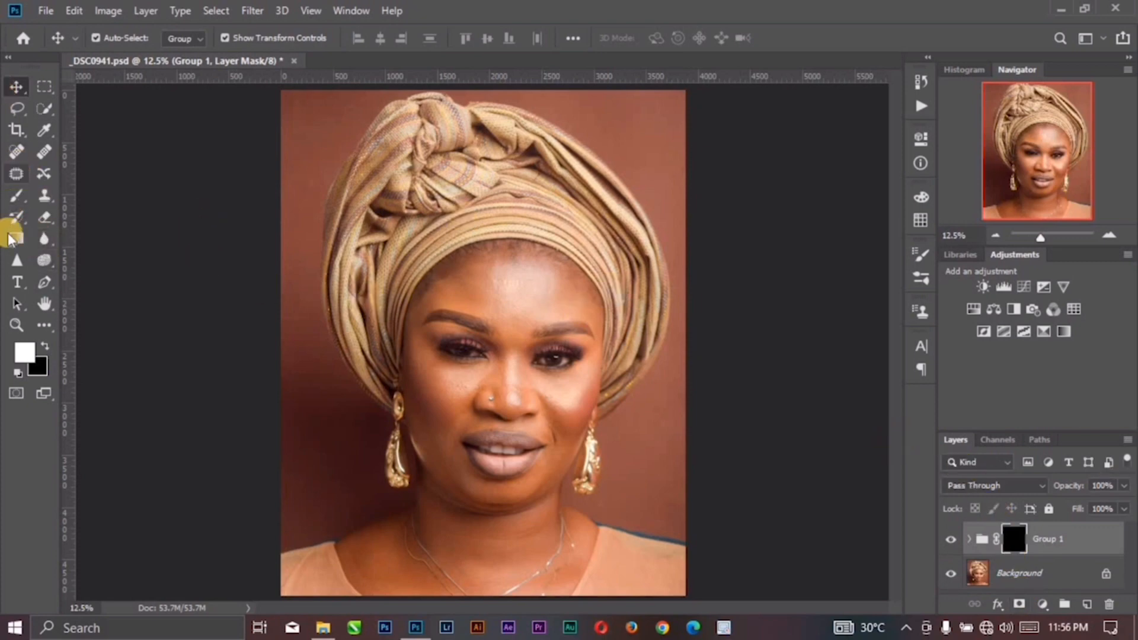
# - Choose the Brush tool with the Soft Round 100 px preset at 0% hardness, and stop the action recording
pyautogui.click(17, 196)
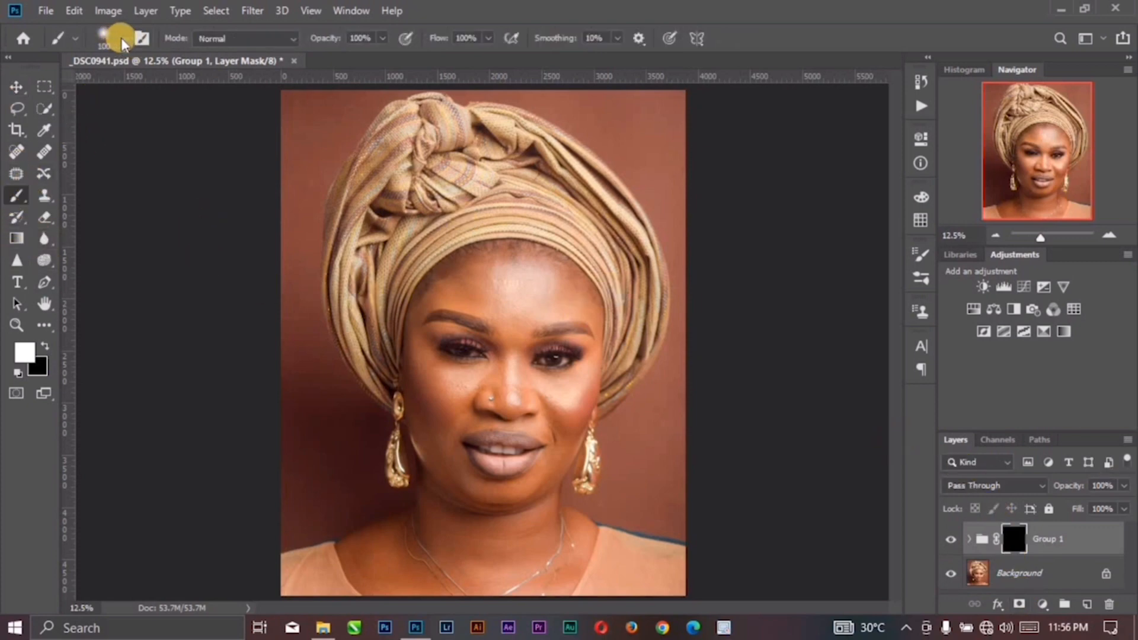
pyautogui.click(121, 37)
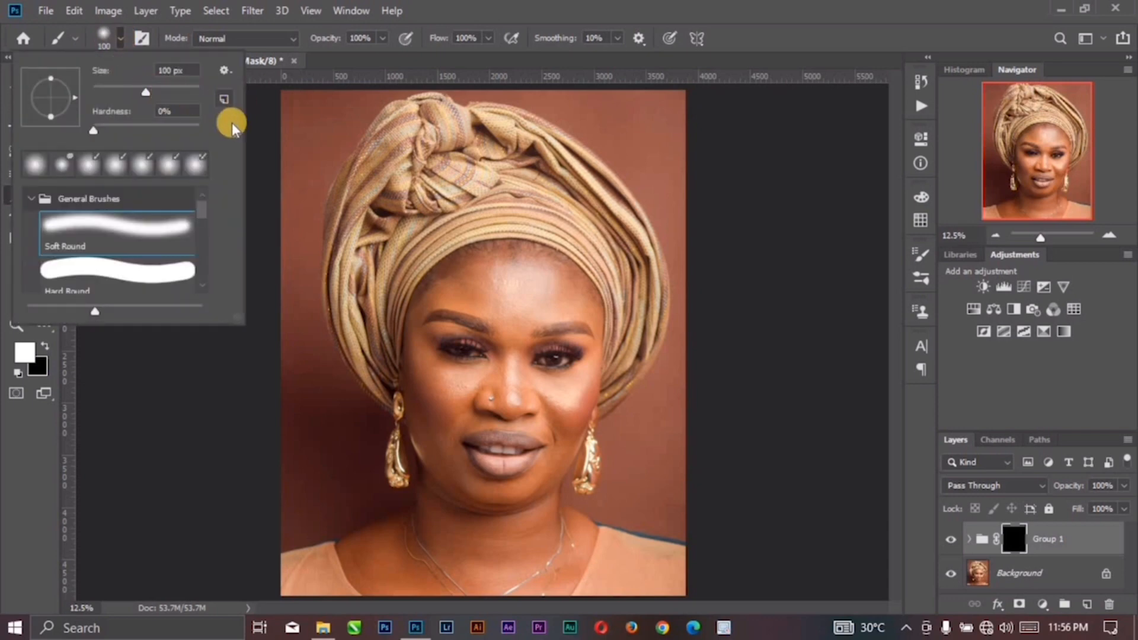
pyautogui.click(272, 135)
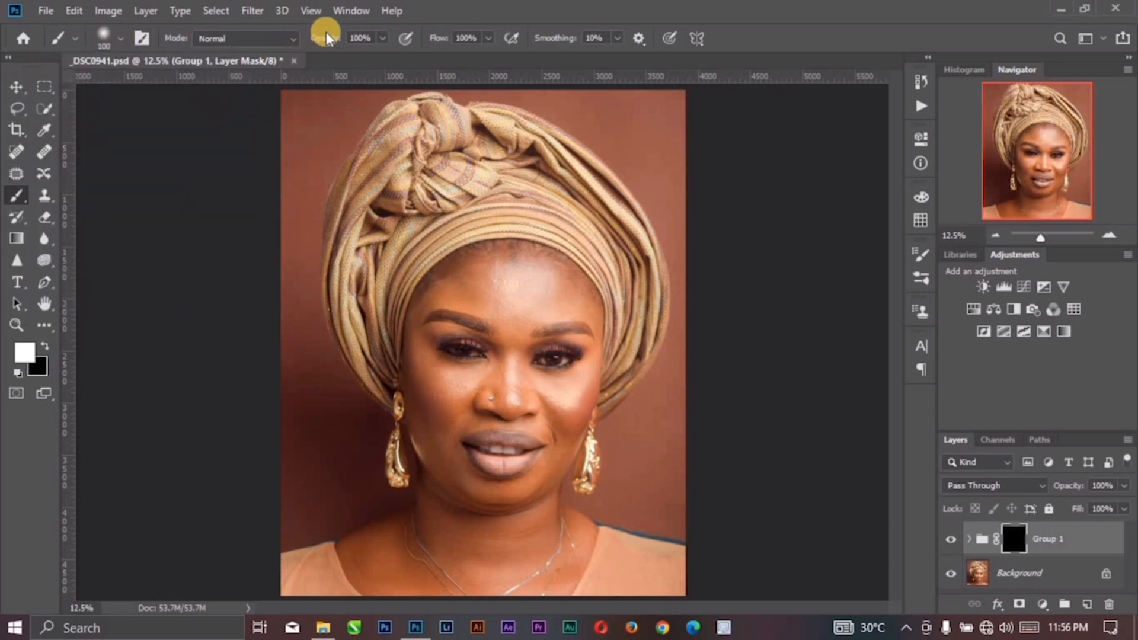
pyautogui.click(920, 105)
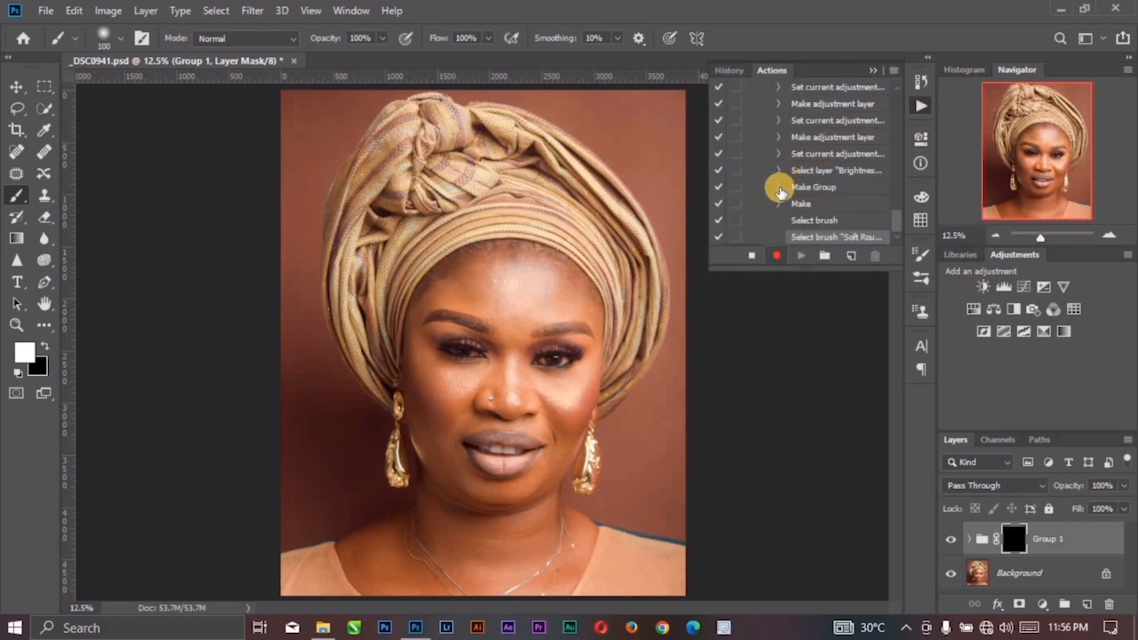
pyautogui.click(748, 258)
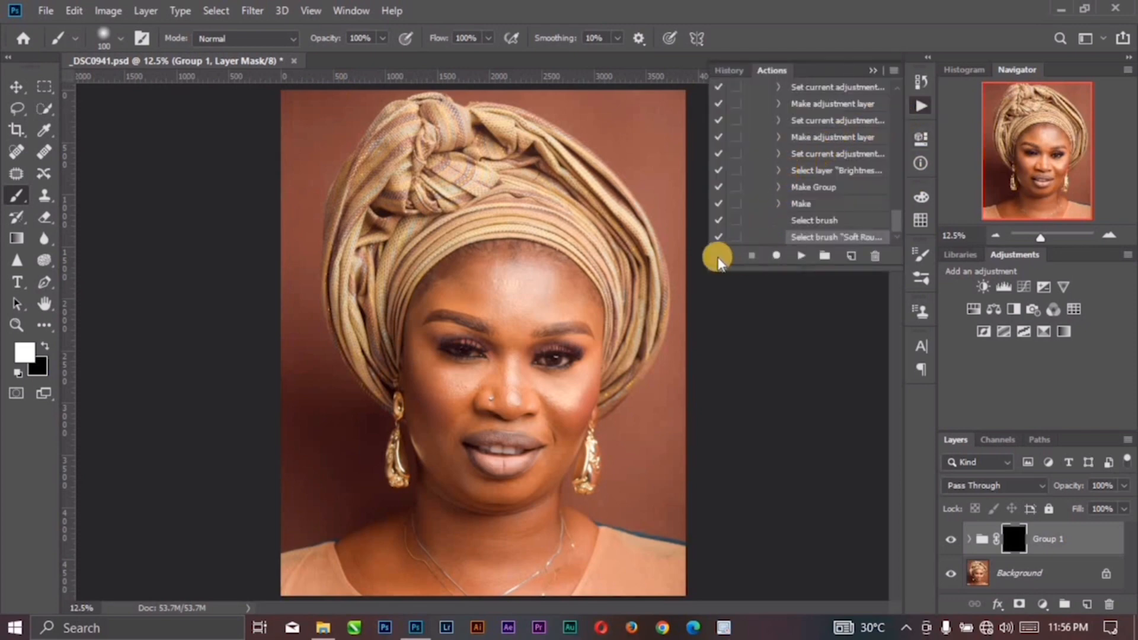
# - Collapse the recorded steps of the Eye & Teeth Whiting and CV Retain and Refin One actions
pyautogui.scroll(3, 808, 186)
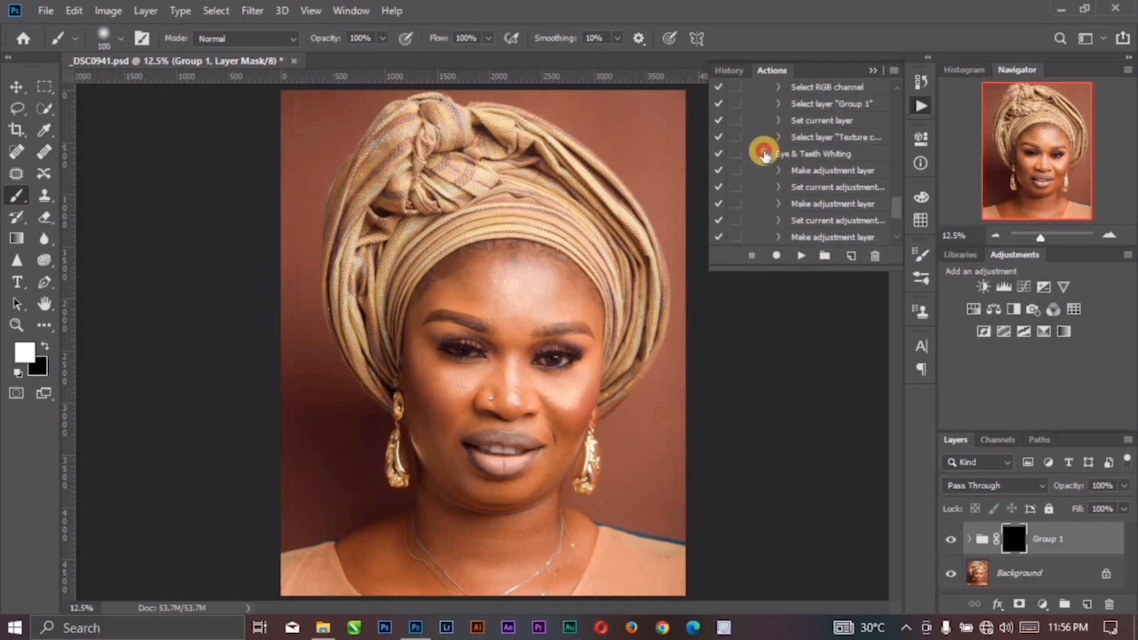
pyautogui.click(764, 152)
pyautogui.scroll(10, 799, 136)
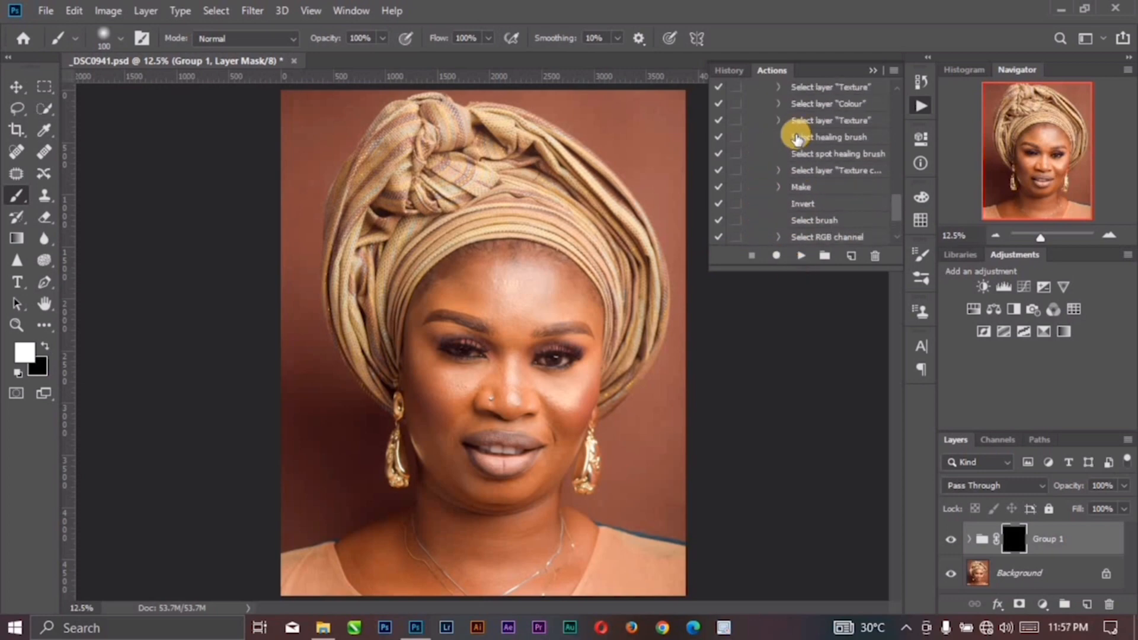
pyautogui.scroll(2, 787, 132)
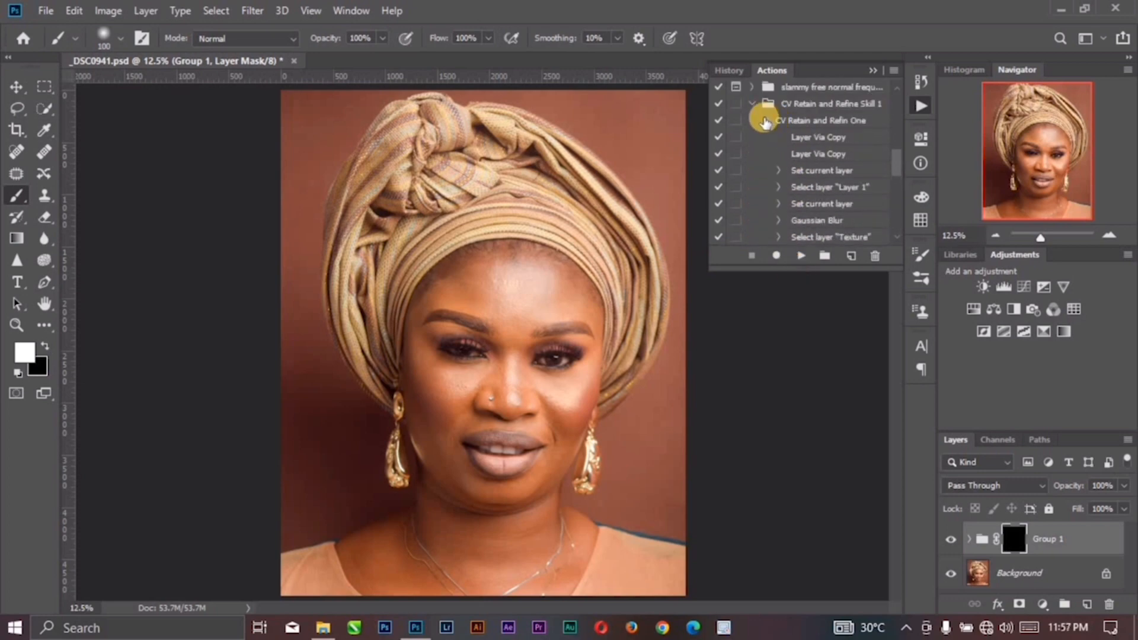
pyautogui.click(765, 121)
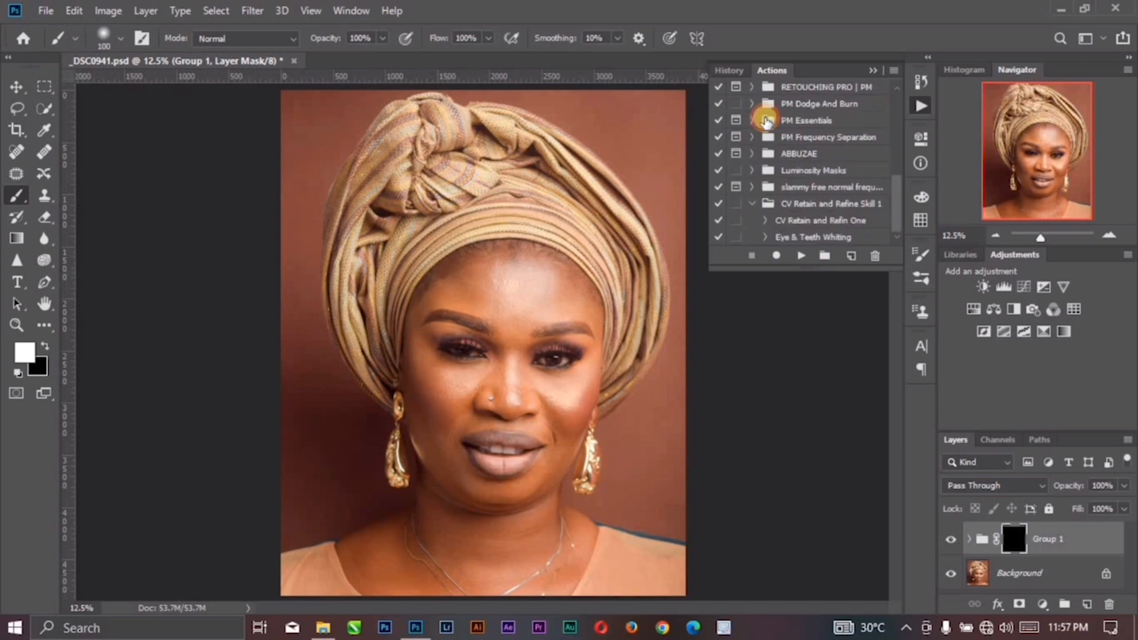
# - Delete Group 1 from the document and play the Eye & Teeth Whiting action on the Background
pyautogui.click(12, 86)
pyautogui.moveTo(1059, 536); pyautogui.dragTo(1109, 602)
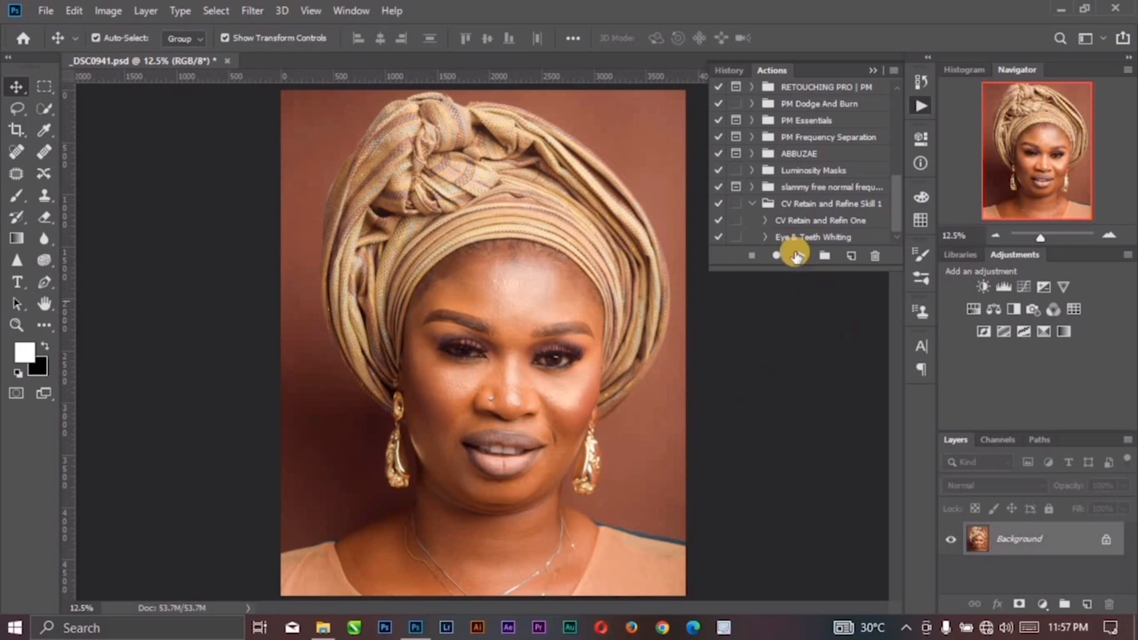
pyautogui.click(778, 237)
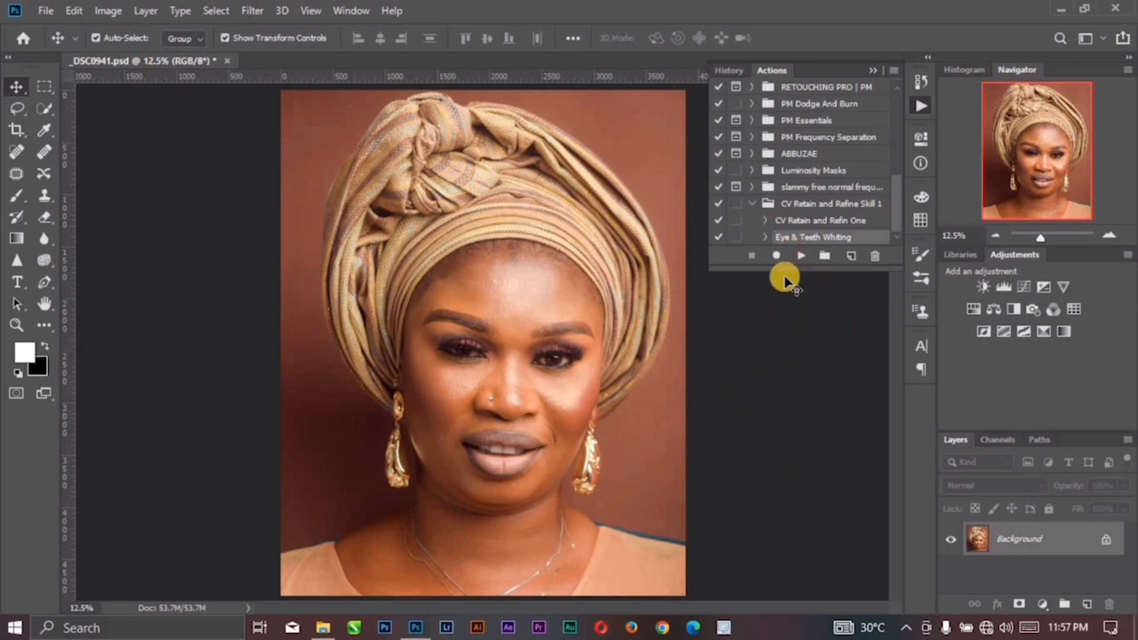
pyautogui.click(799, 259)
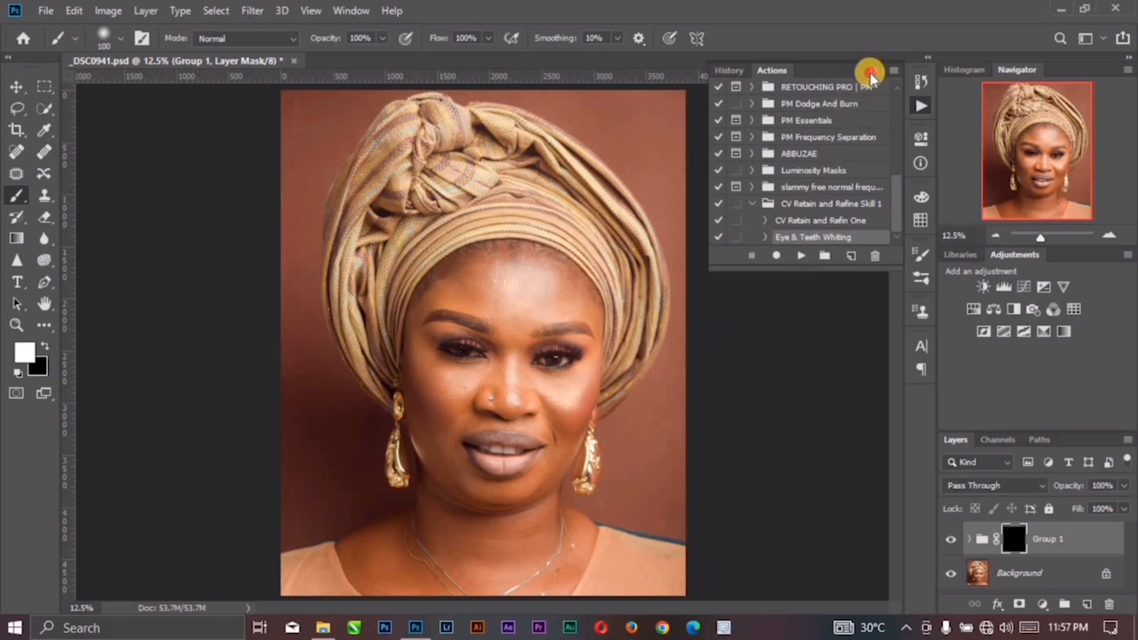
pyautogui.click(870, 72)
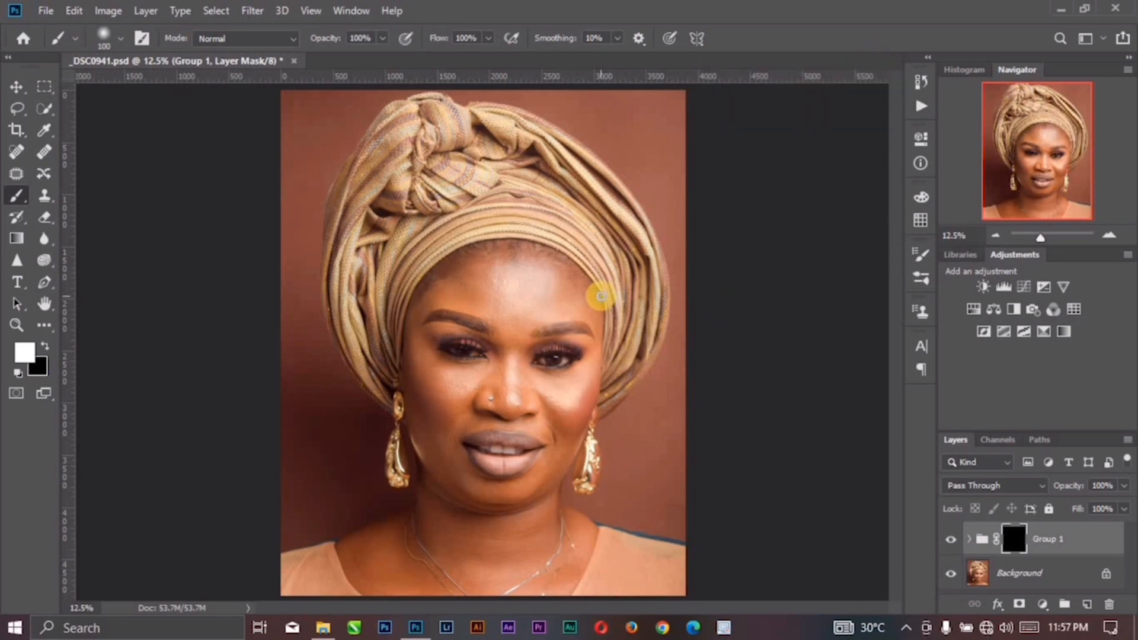
# - Paint white over both eyes on the Group 1 mask, using a soft brush between 100 and 150 px
pyautogui.moveTo(553, 375); pyautogui.dragTo(589, 356)
pyautogui.hotkey('ctrl', '+')
pyautogui.hotkey('ctrl', '+')
pyautogui.hotkey('ctrl', '+')
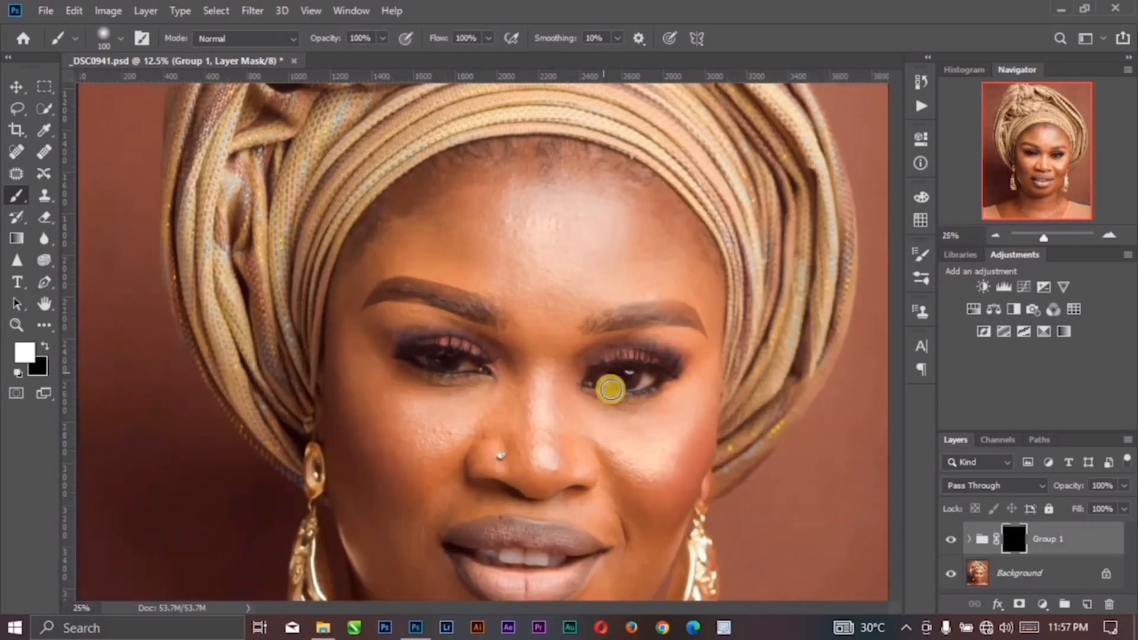
pyautogui.press(']')
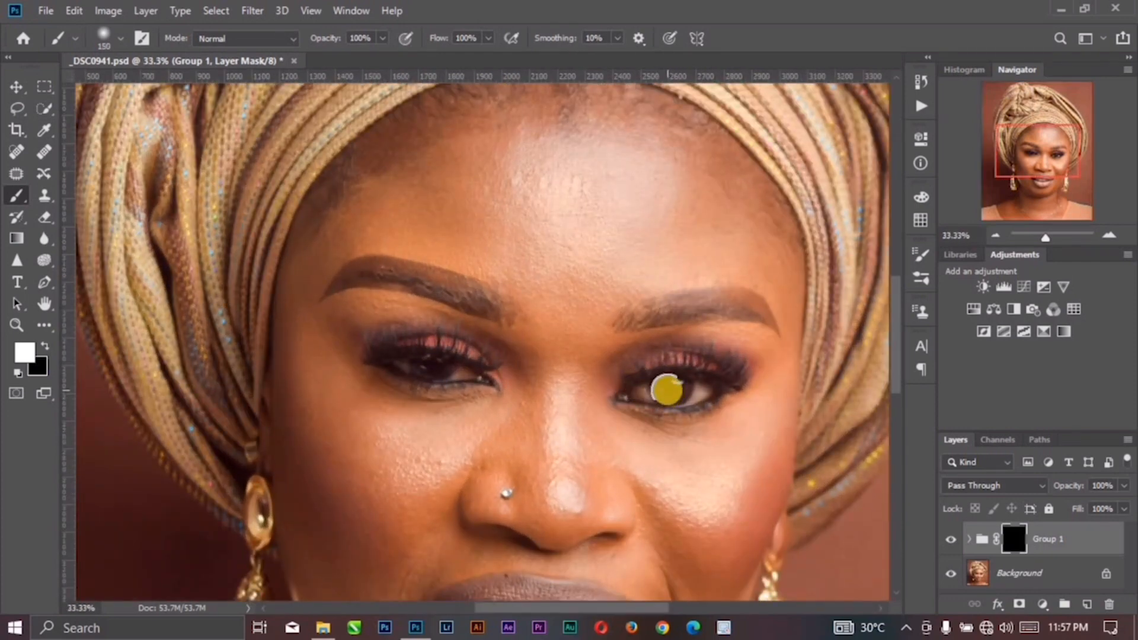
pyautogui.moveTo(667, 390)
pyautogui.mouseDown()
pyautogui.moveTo(638, 395)
pyautogui.moveTo(701, 388)
pyautogui.moveTo(645, 395)
pyautogui.mouseUp()
pyautogui.press('[')
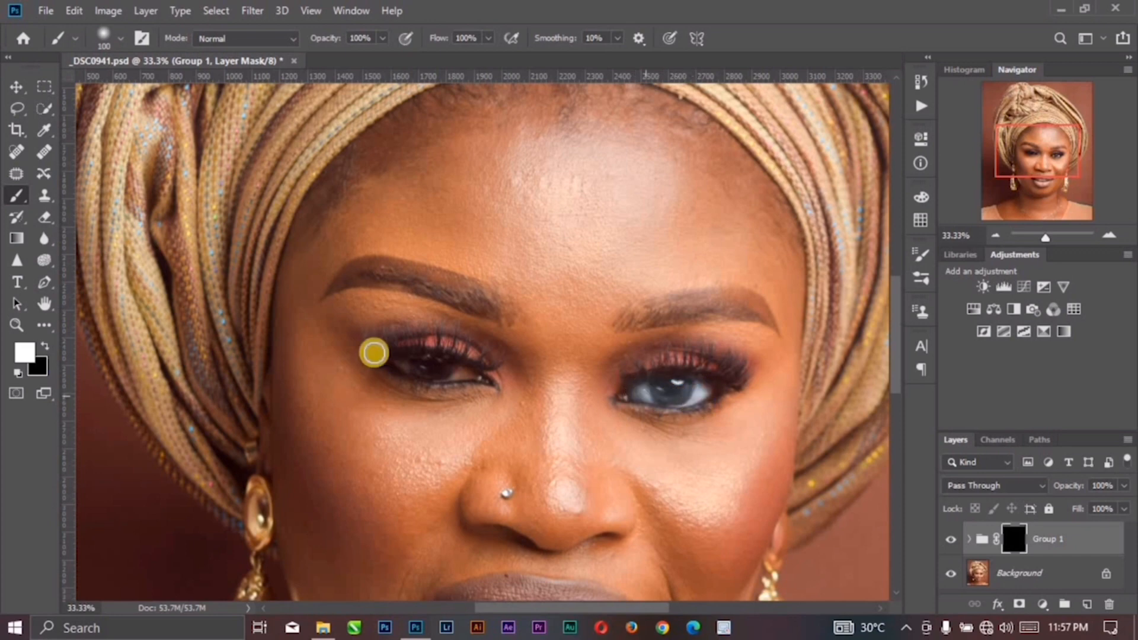
pyautogui.moveTo(410, 366)
pyautogui.mouseDown()
pyautogui.moveTo(463, 371)
pyautogui.moveTo(399, 358)
pyautogui.mouseUp()
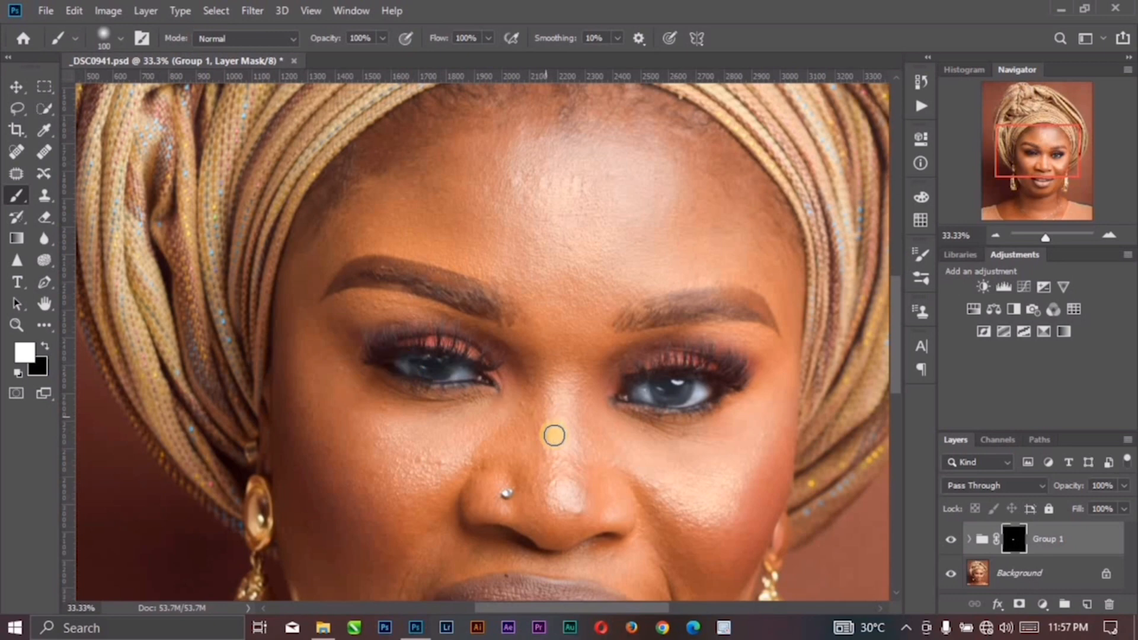
# - Paint white over the teeth on the Group 1 mask with the 100 px soft brush
pyautogui.moveTo(554, 365); pyautogui.dragTo(544, 237)
pyautogui.moveTo(486, 416)
pyautogui.mouseDown()
pyautogui.moveTo(556, 418)
pyautogui.moveTo(475, 415)
pyautogui.moveTo(574, 414)
pyautogui.moveTo(552, 418)
pyautogui.mouseUp()
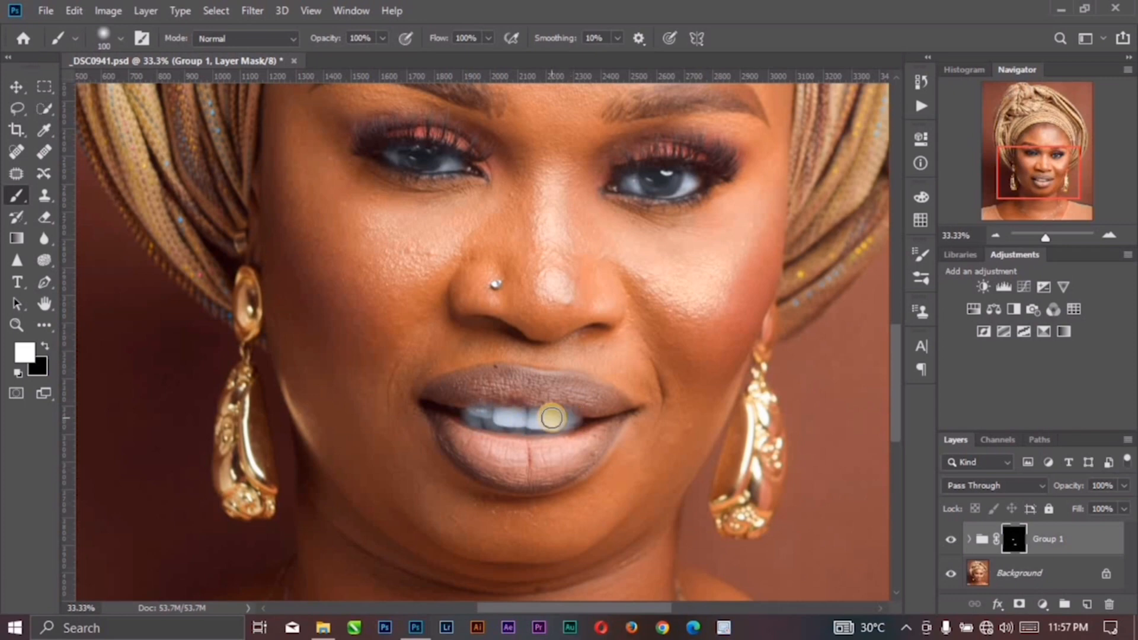
pyautogui.hotkey('ctrl', '-')
pyautogui.hotkey('ctrl', '-')
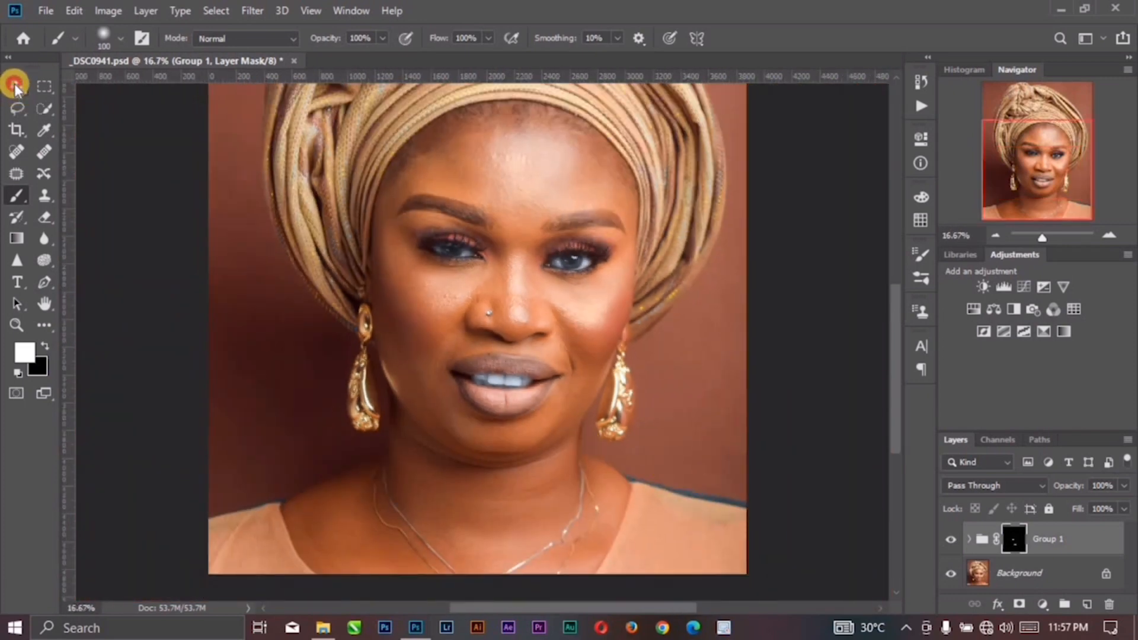
# - Reduce Group 1's opacity to 64% and toggle the group's visibility to compare the portrait before and after
pyautogui.click(14, 86)
pyautogui.click(1102, 527)
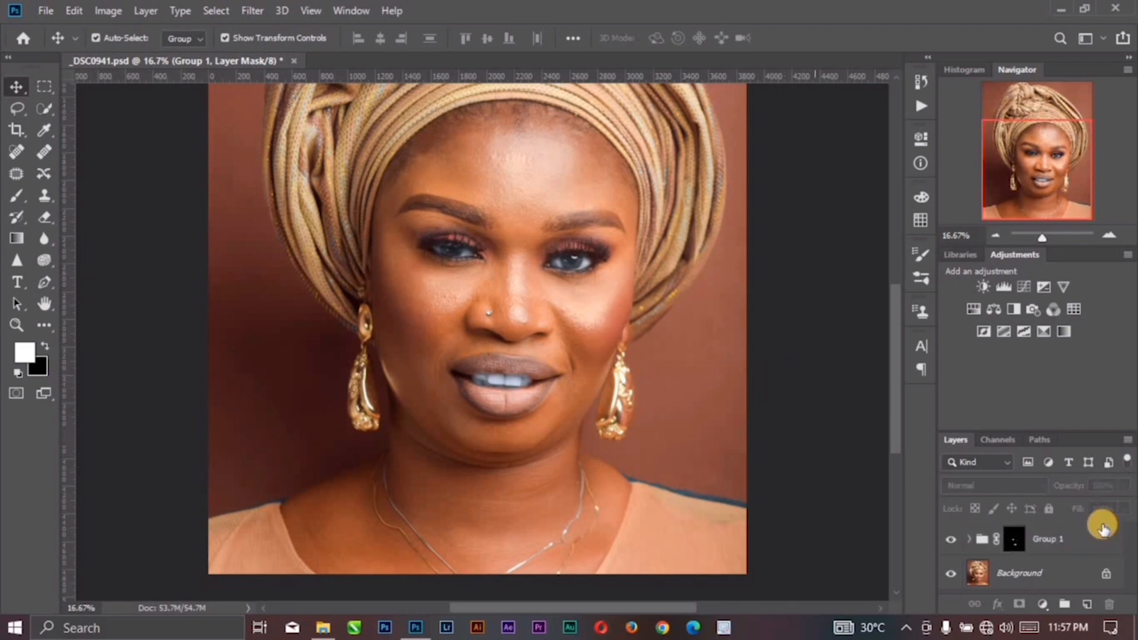
pyautogui.click(1092, 530)
pyautogui.click(1123, 487)
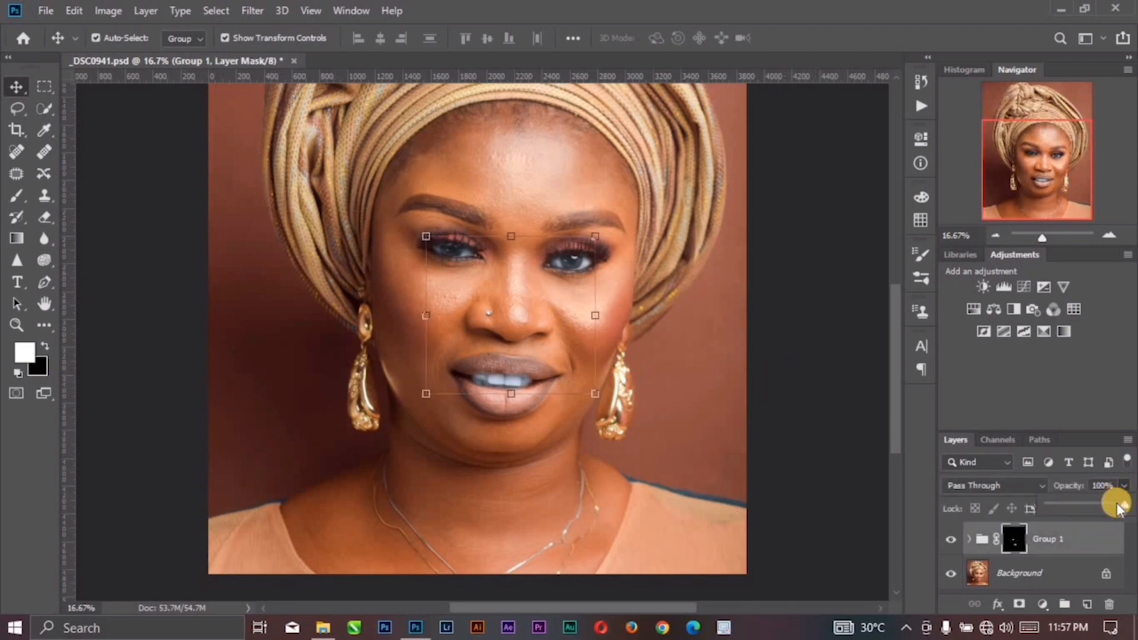
pyautogui.moveTo(1118, 506); pyautogui.dragTo(1095, 509)
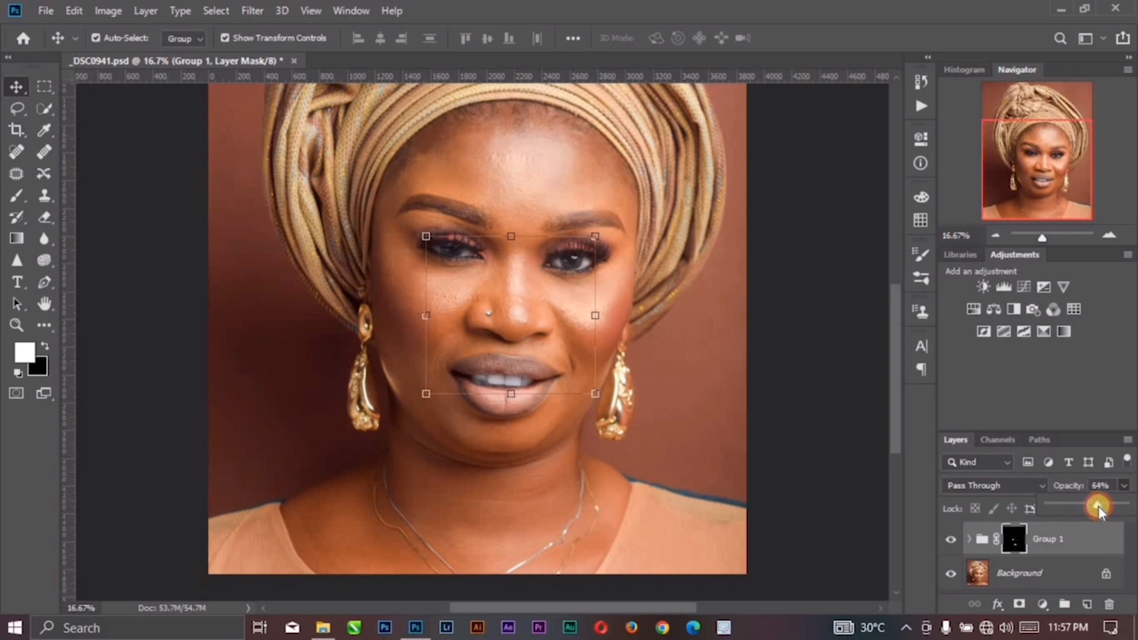
pyautogui.click(800, 394)
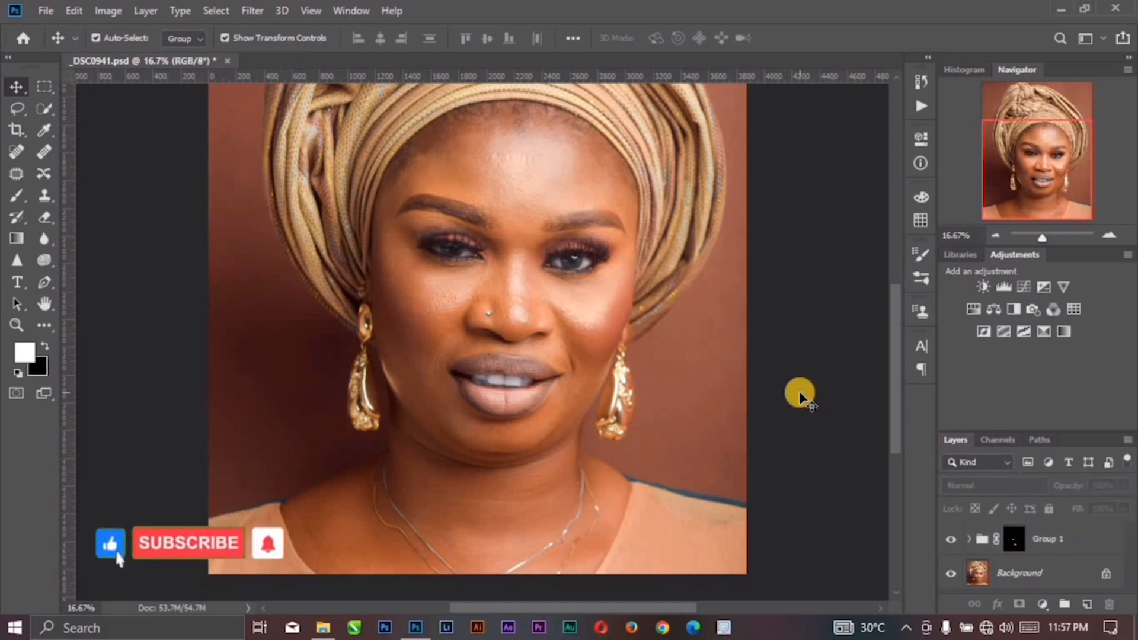
pyautogui.click(950, 540)
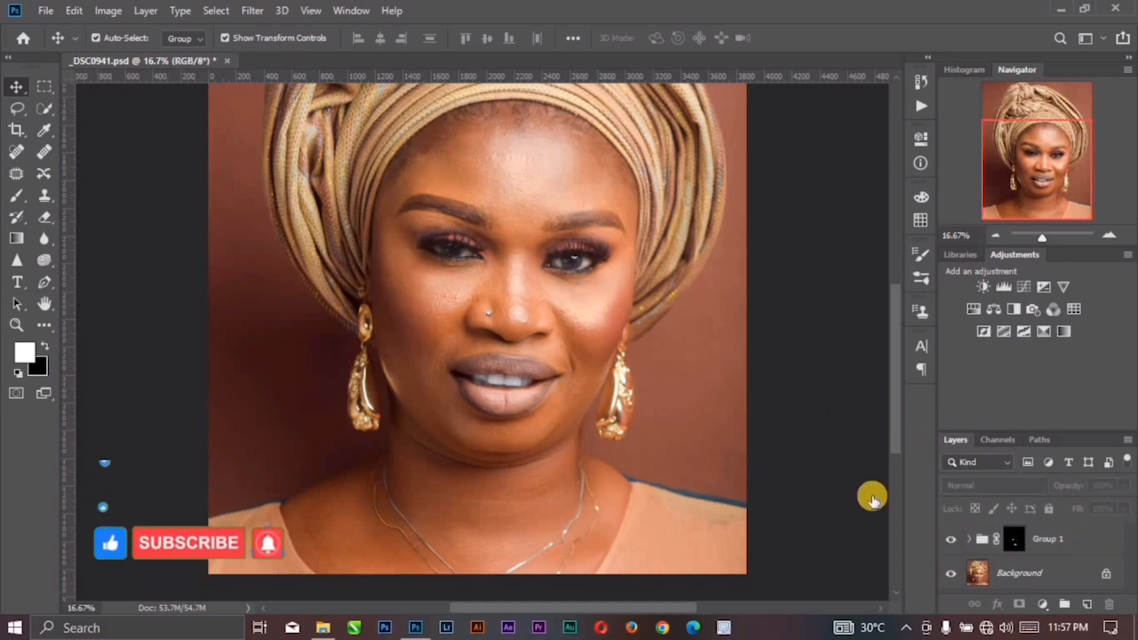